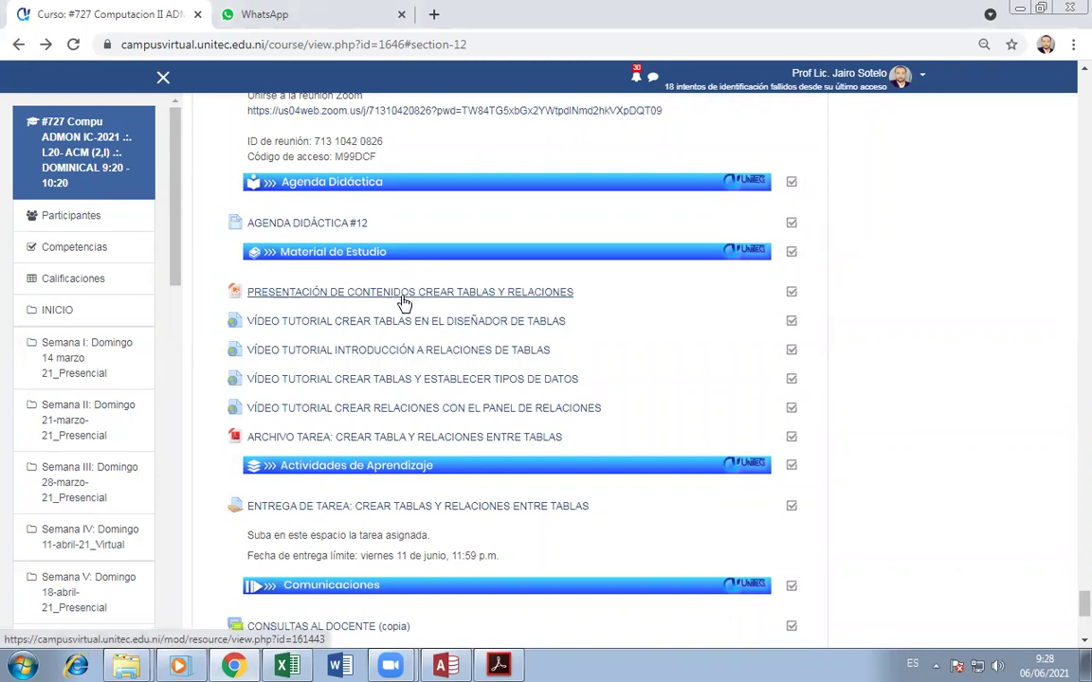
- Bring the attendance-and-grades workbook to the front in Excel
scroll(418, 303, up, 4)
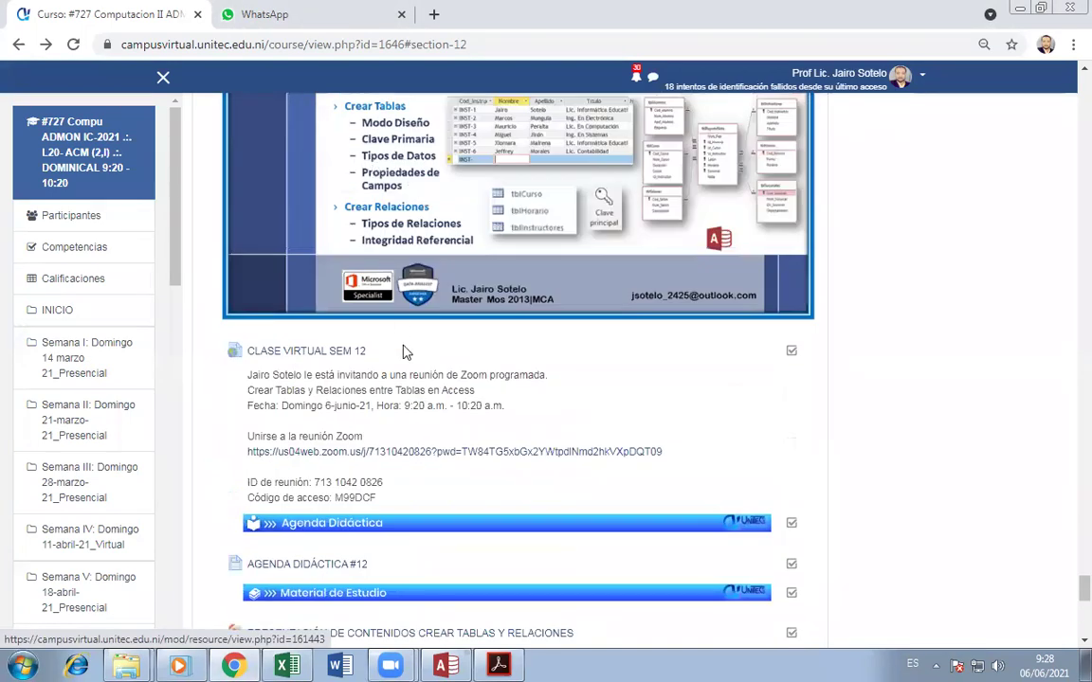
scroll(367, 317, down, 4)
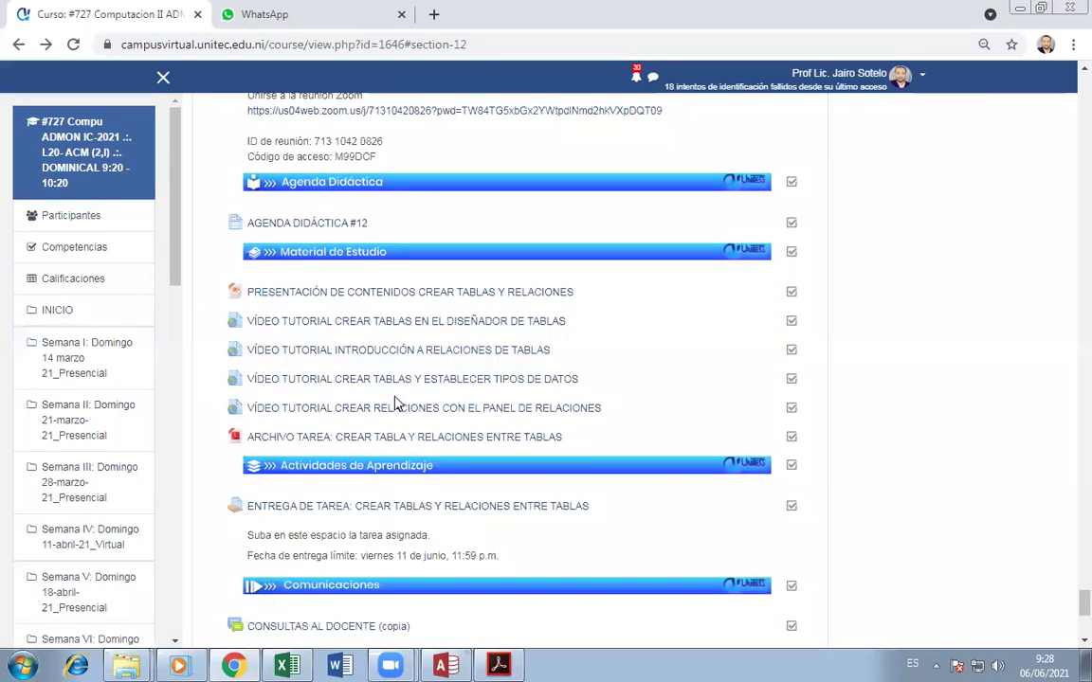
scroll(651, 531, down, 1)
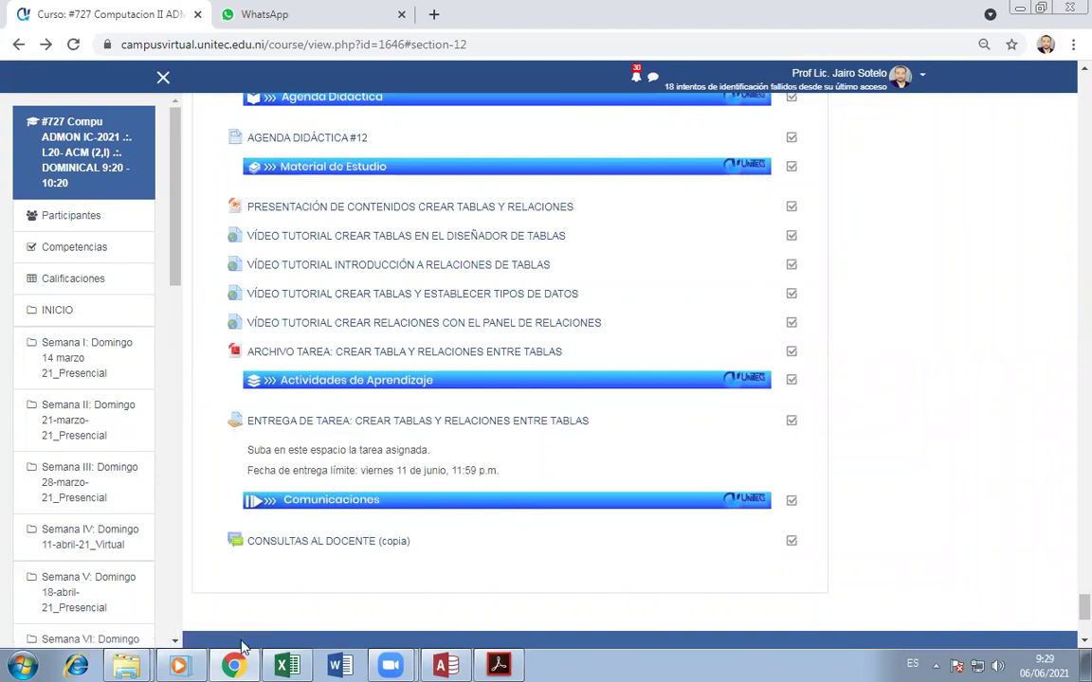
click(287, 667)
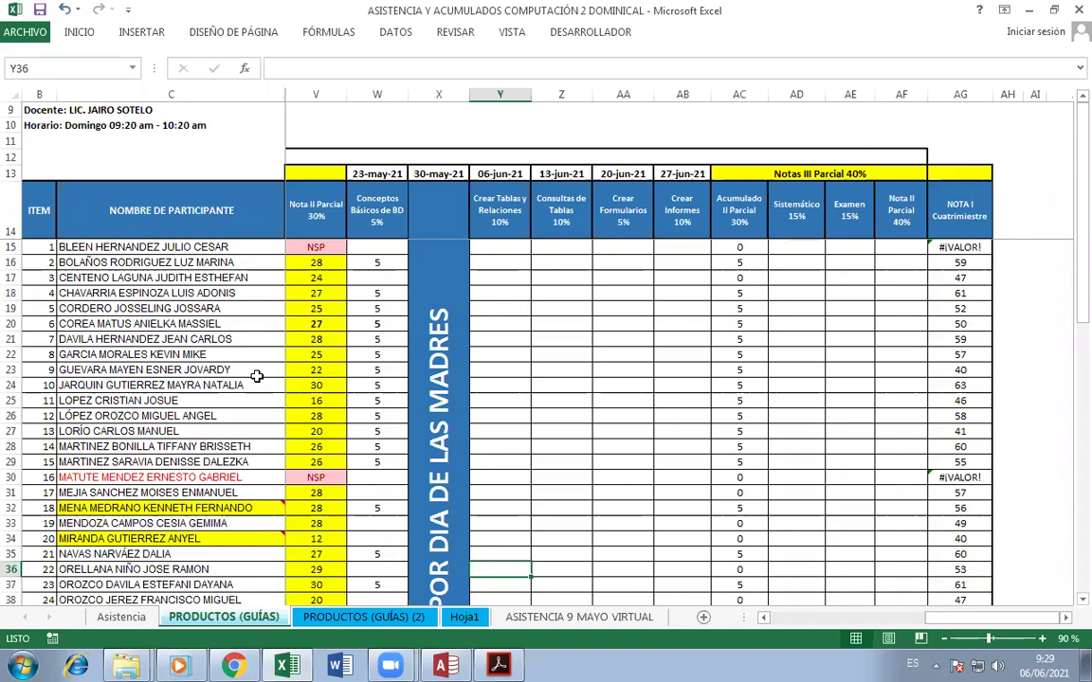
- Scroll right to column AG and check the #¡VALOR! total in cell AG15
scroll(491, 418, down, 2)
scroll(334, 488, down, 4)
scroll(330, 487, up, 6)
drag(1066, 618, 1065, 618)
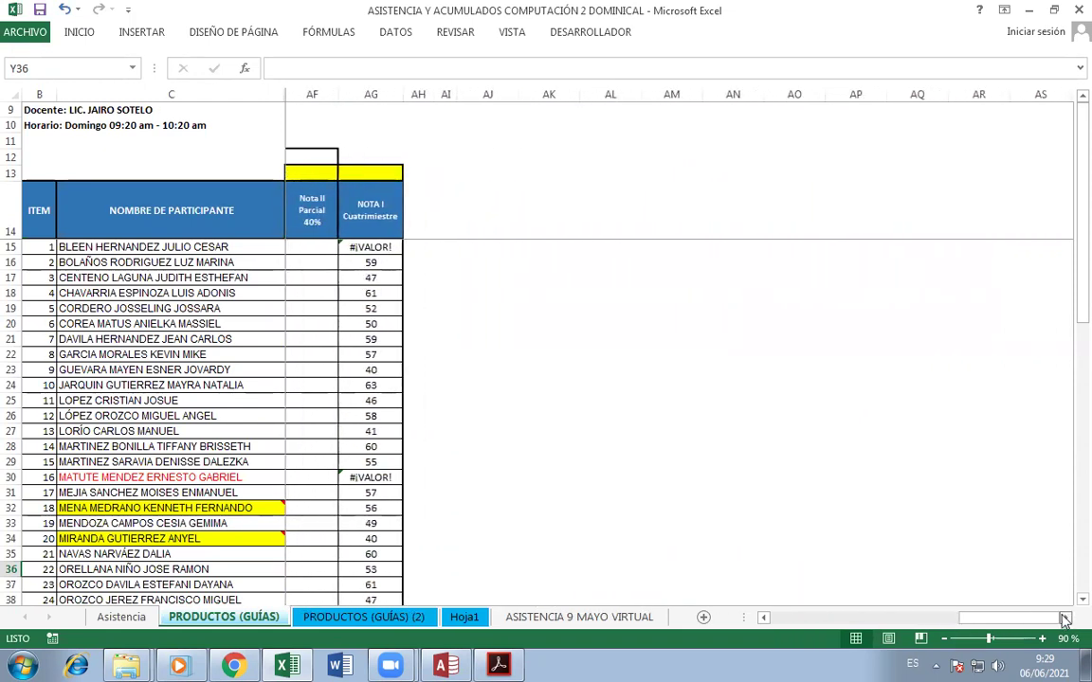
click(371, 248)
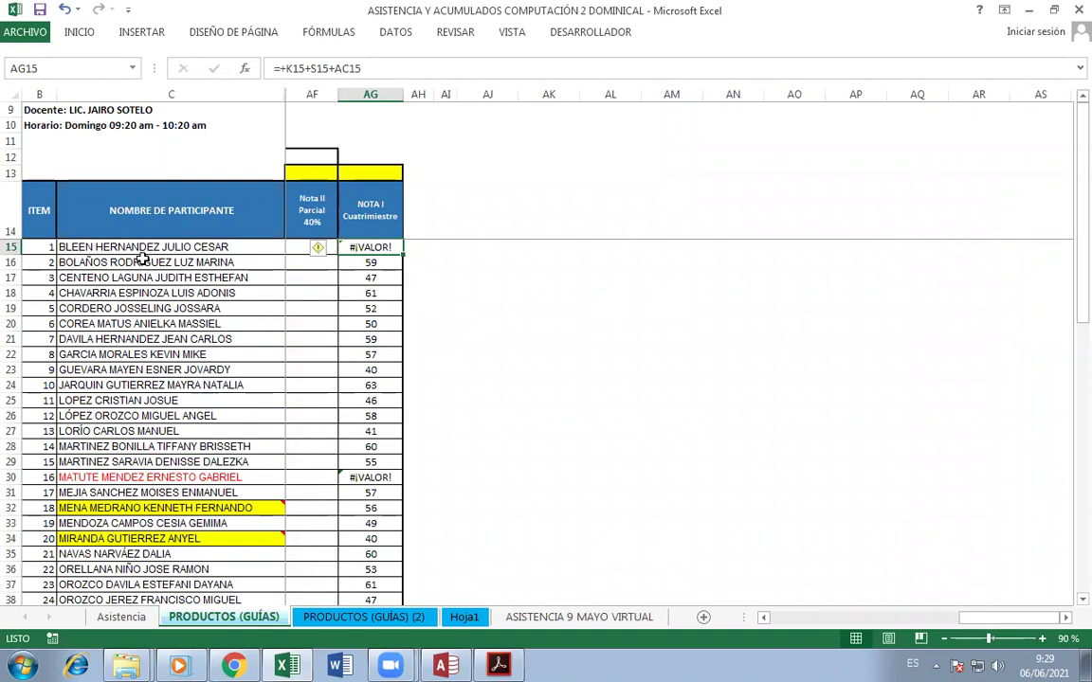
- Review participant names in C16 and C17 and the =+K18+S18+AC18 total in AG18
click(216, 262)
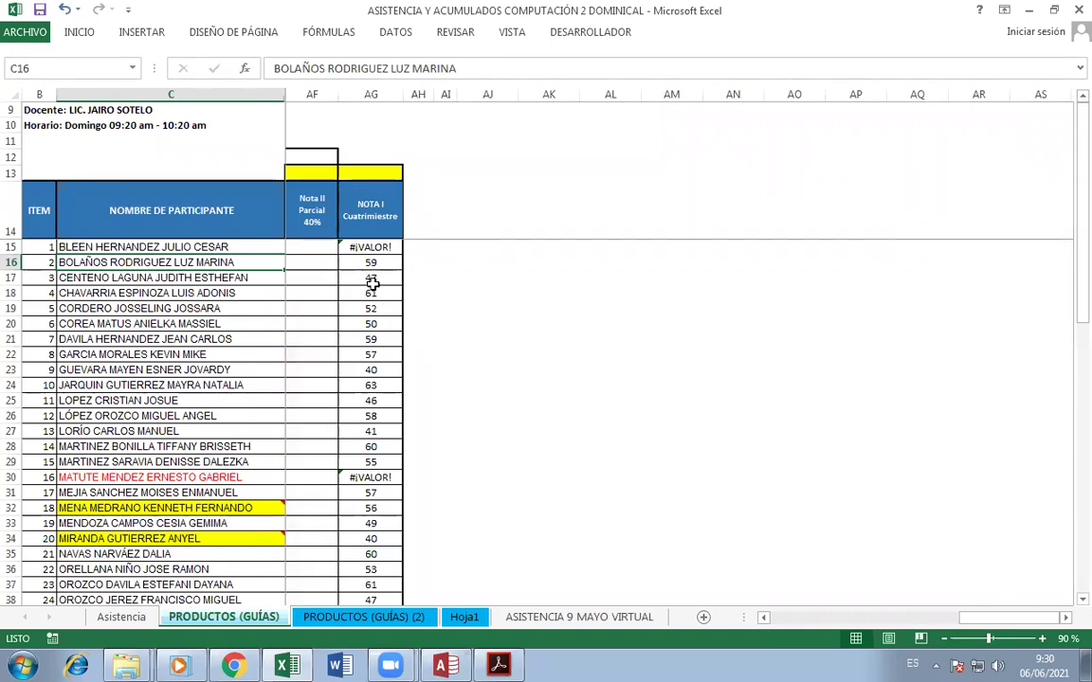
click(144, 280)
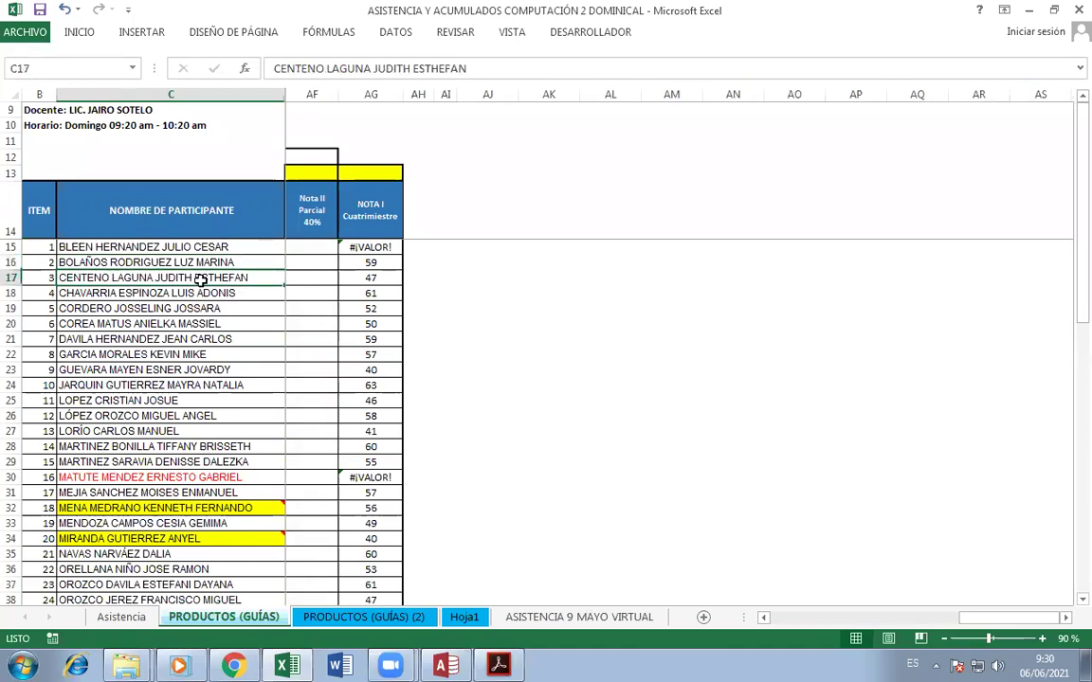
click(398, 291)
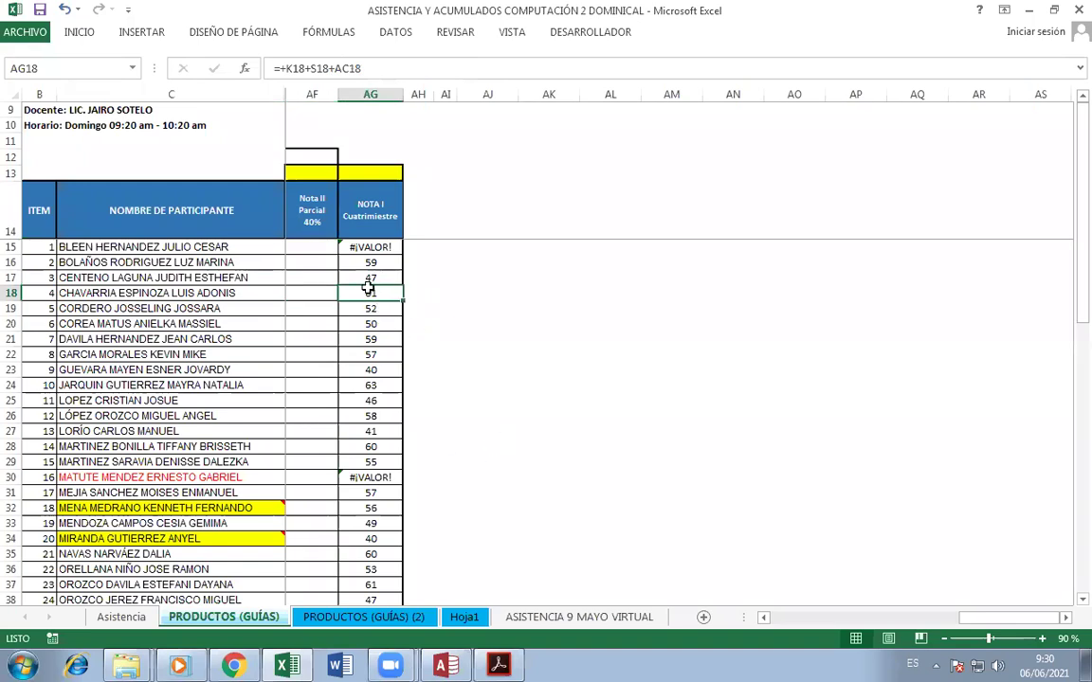
- Compare the Examen and Nota II columns against the AG17 and AG18 totals
click(764, 617)
click(764, 617)
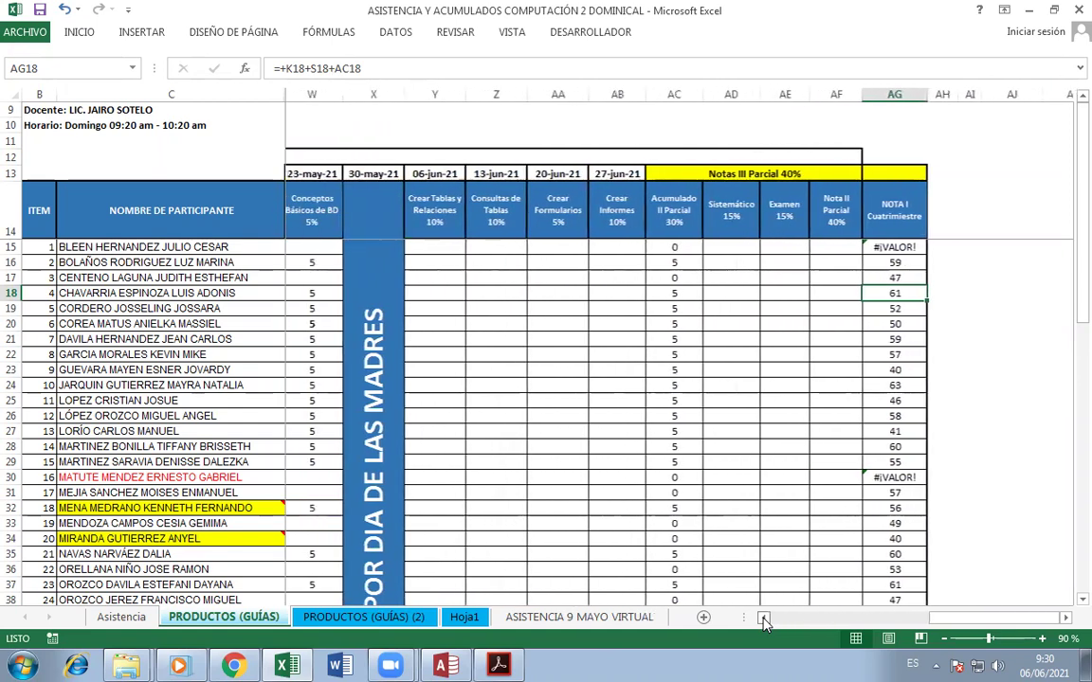
click(1066, 617)
click(1065, 617)
click(1066, 617)
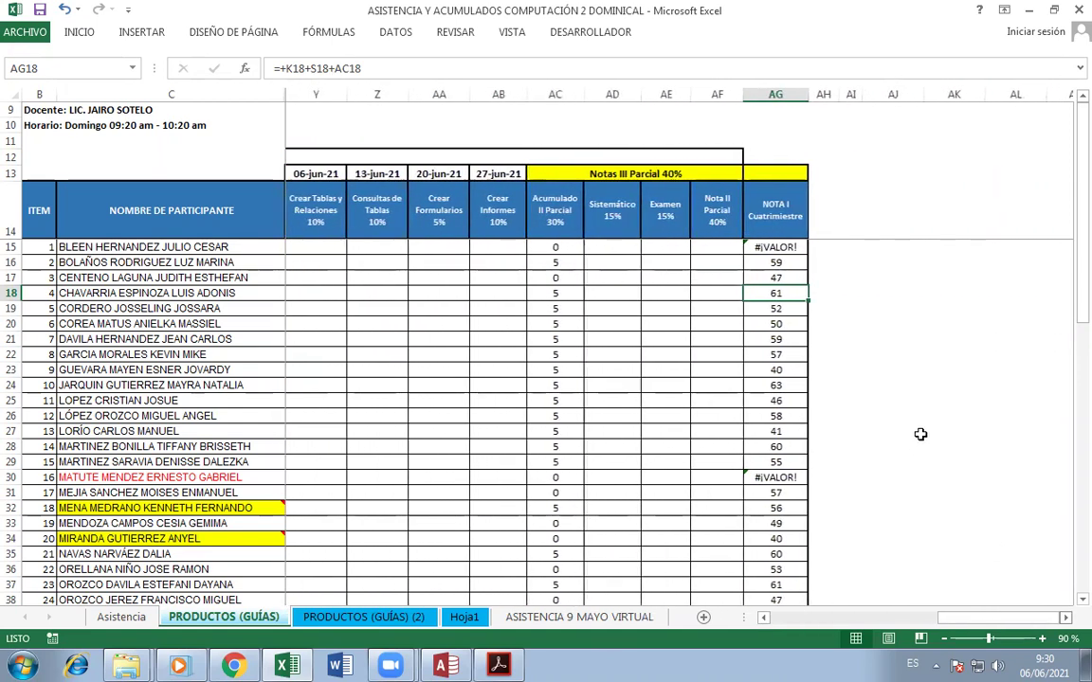
click(776, 278)
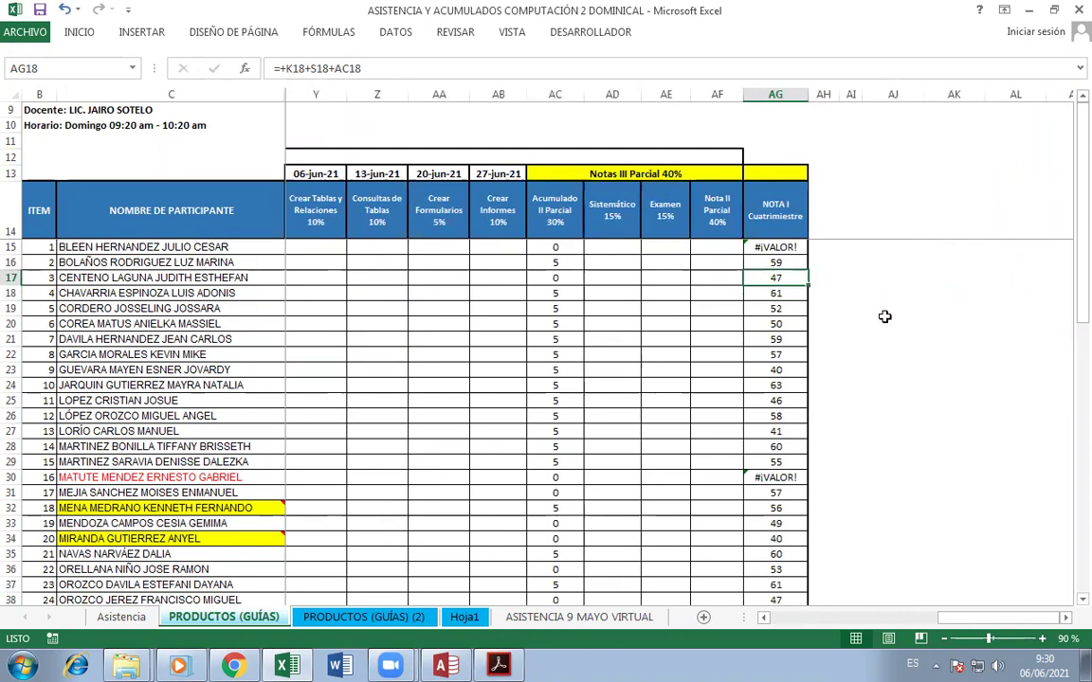
click(799, 295)
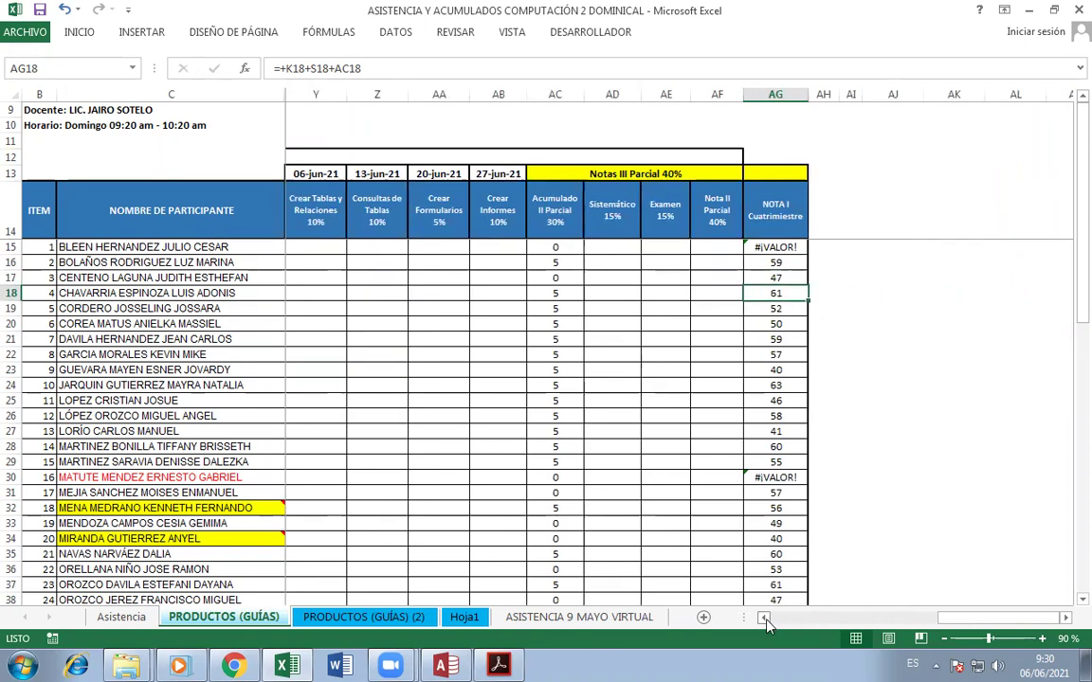
- Check the Conceptos Básicos de BD score in cell W16
click(763, 617)
click(763, 617)
click(763, 617)
click(763, 617)
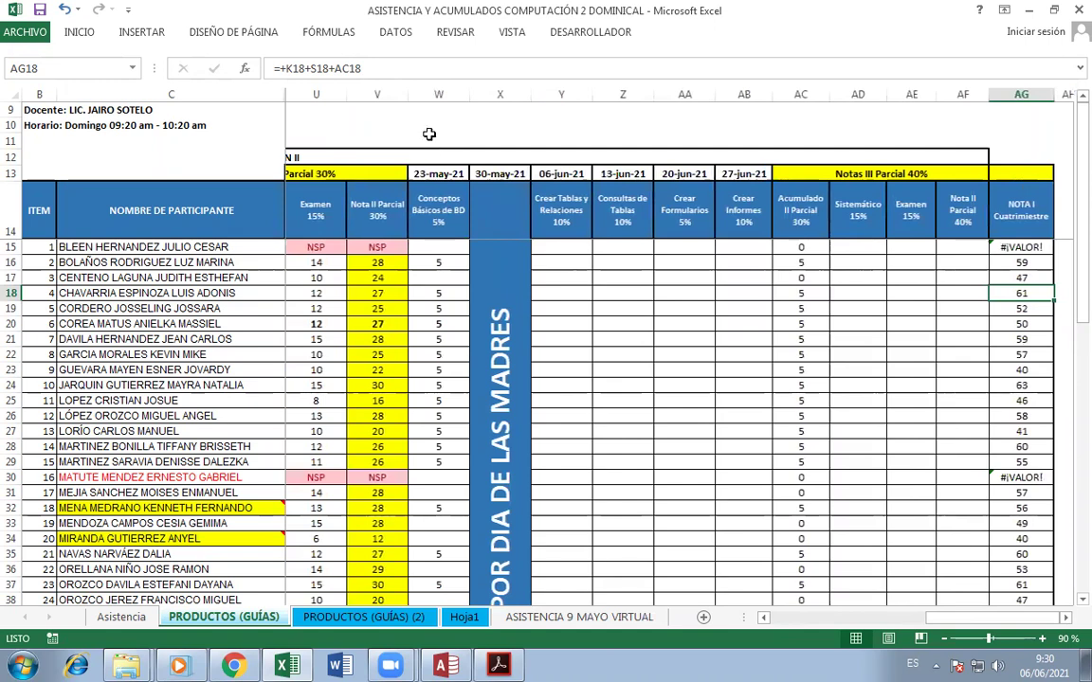
click(434, 261)
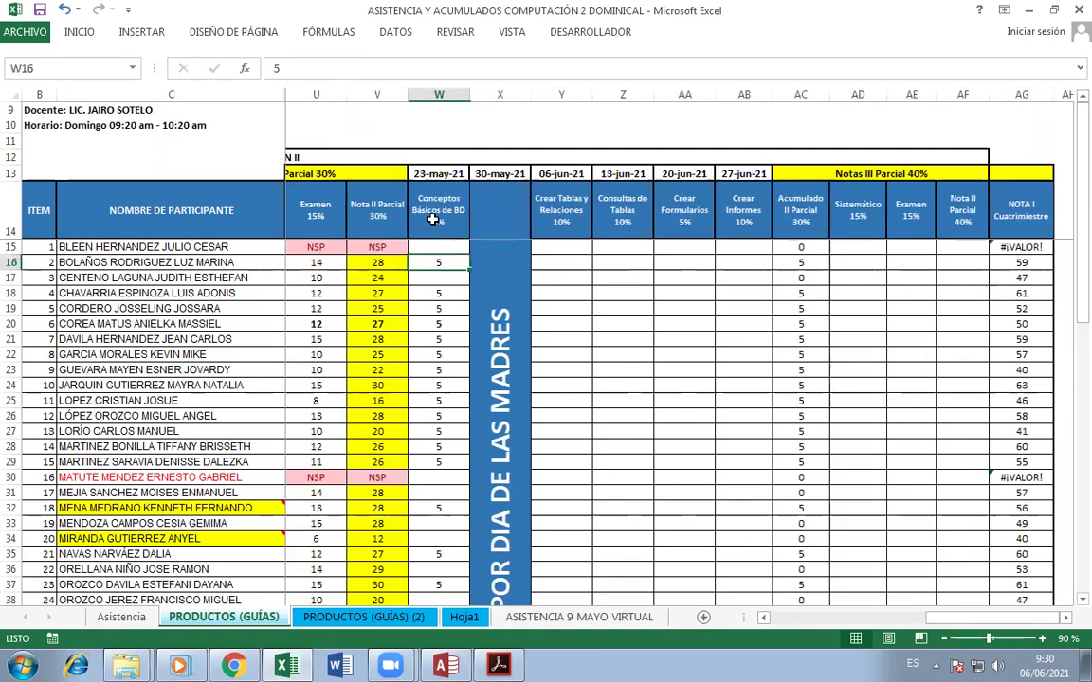
scroll(432, 287, down, 2)
scroll(432, 287, up, 2)
- Return to the AG18 total, visit the campus course page, then come back to the workbook
click(1065, 618)
click(1066, 618)
click(1065, 618)
click(1065, 618)
click(1065, 618)
click(784, 293)
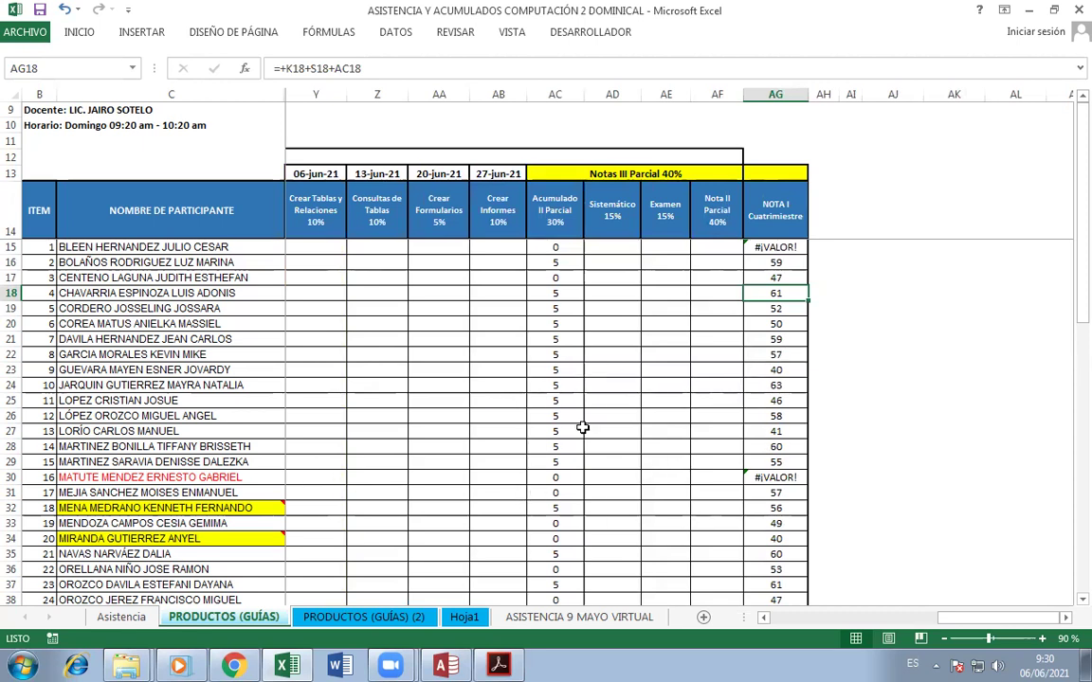
click(234, 665)
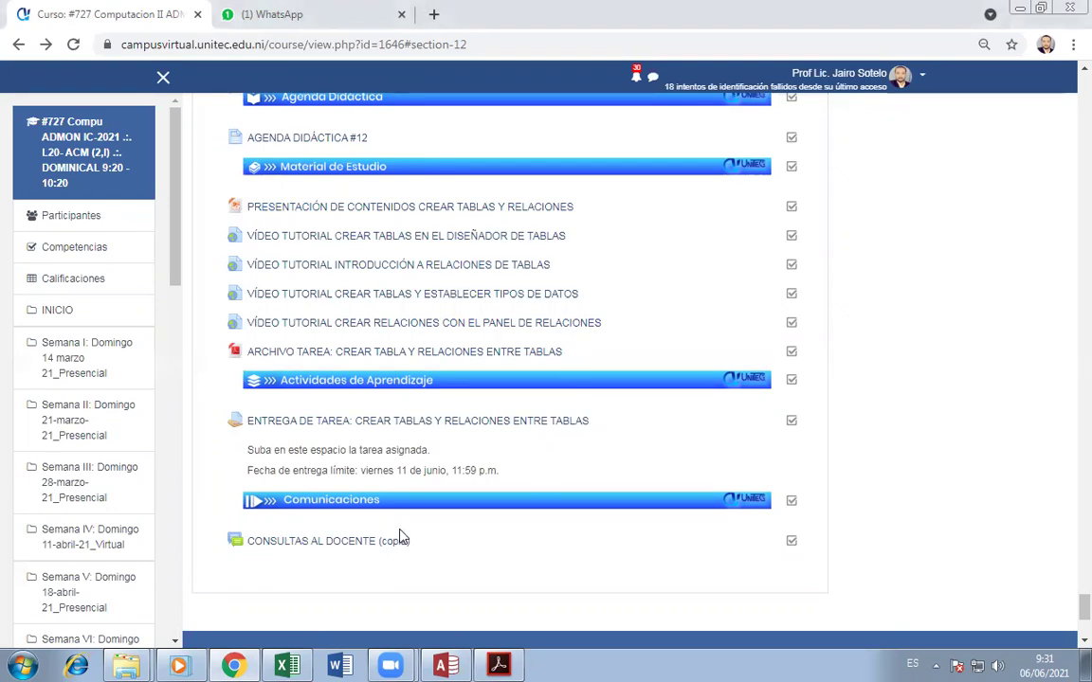
click(281, 665)
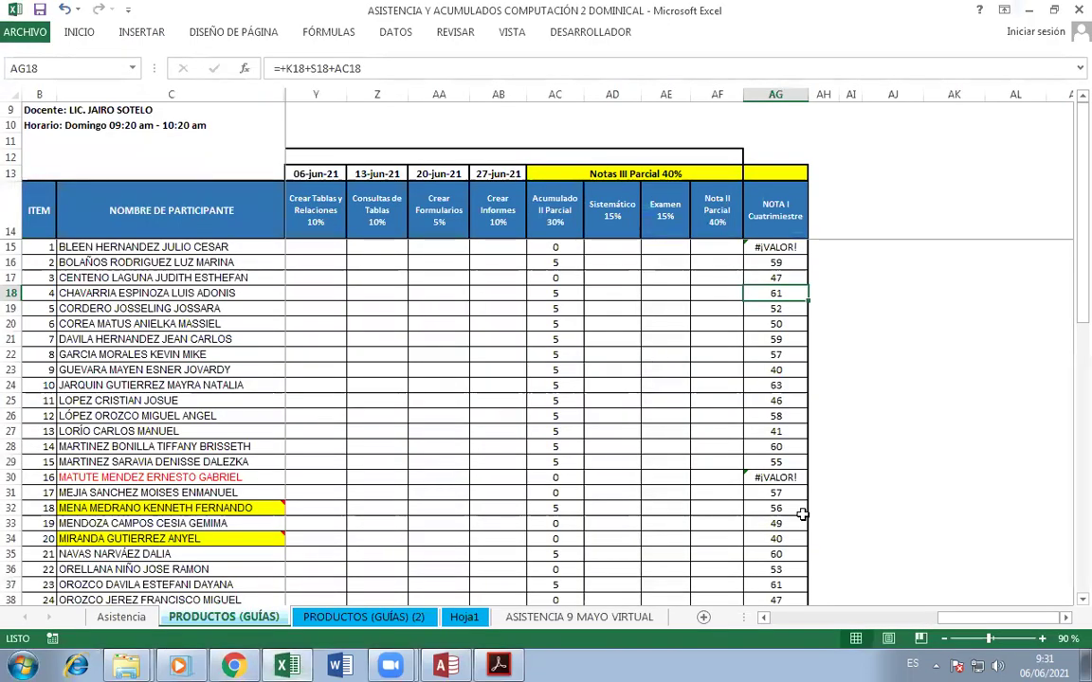
scroll(361, 366, down, 3)
scroll(362, 366, up, 3)
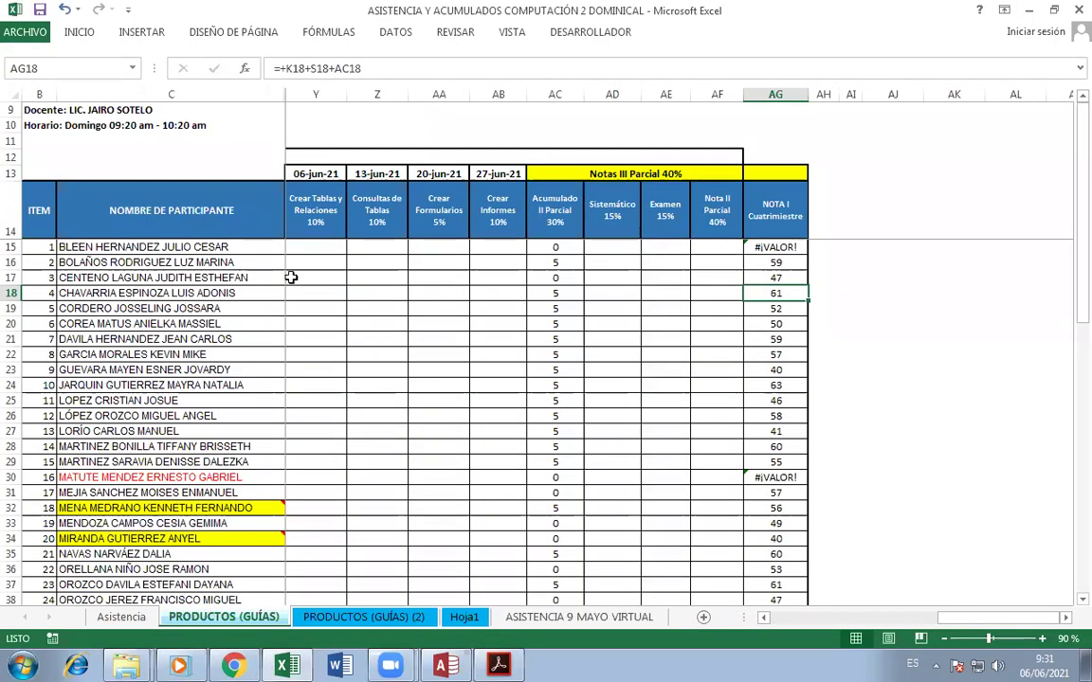
click(764, 617)
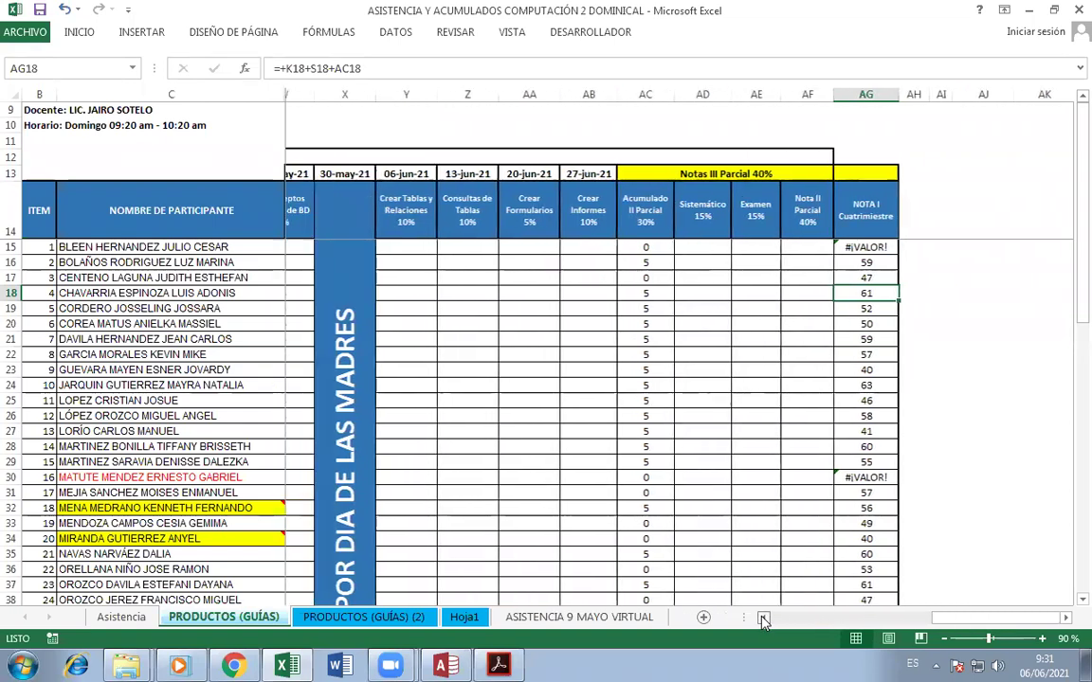
click(763, 617)
click(764, 617)
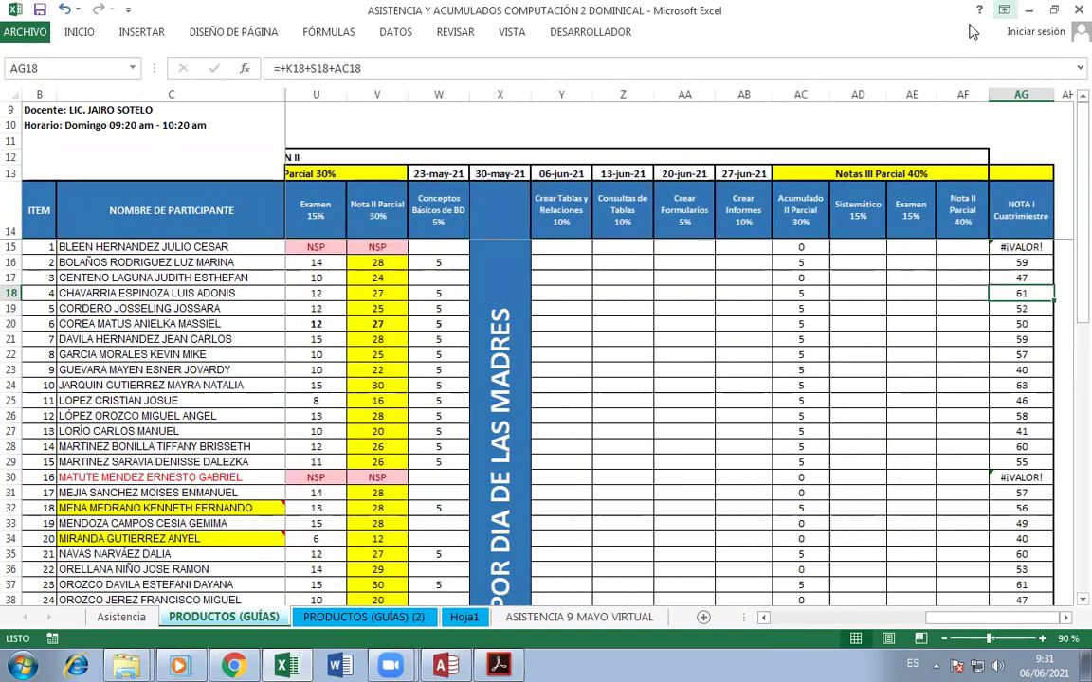
click(1071, 11)
scroll(874, 451, down, 1)
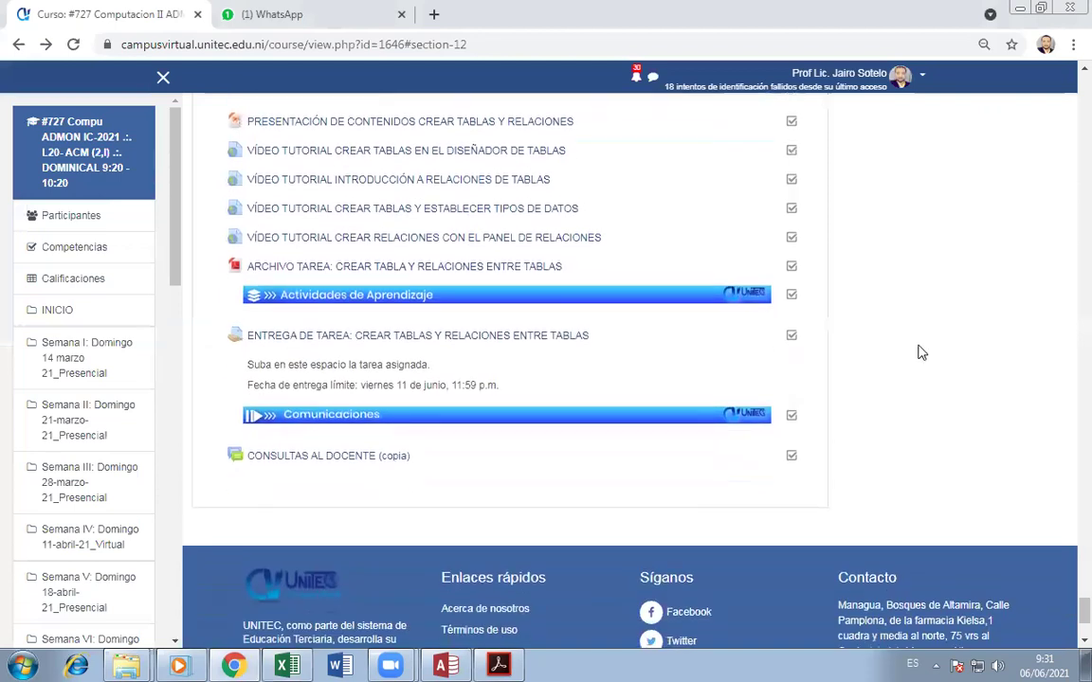
scroll(919, 353, up, 5)
scroll(618, 315, down, 1)
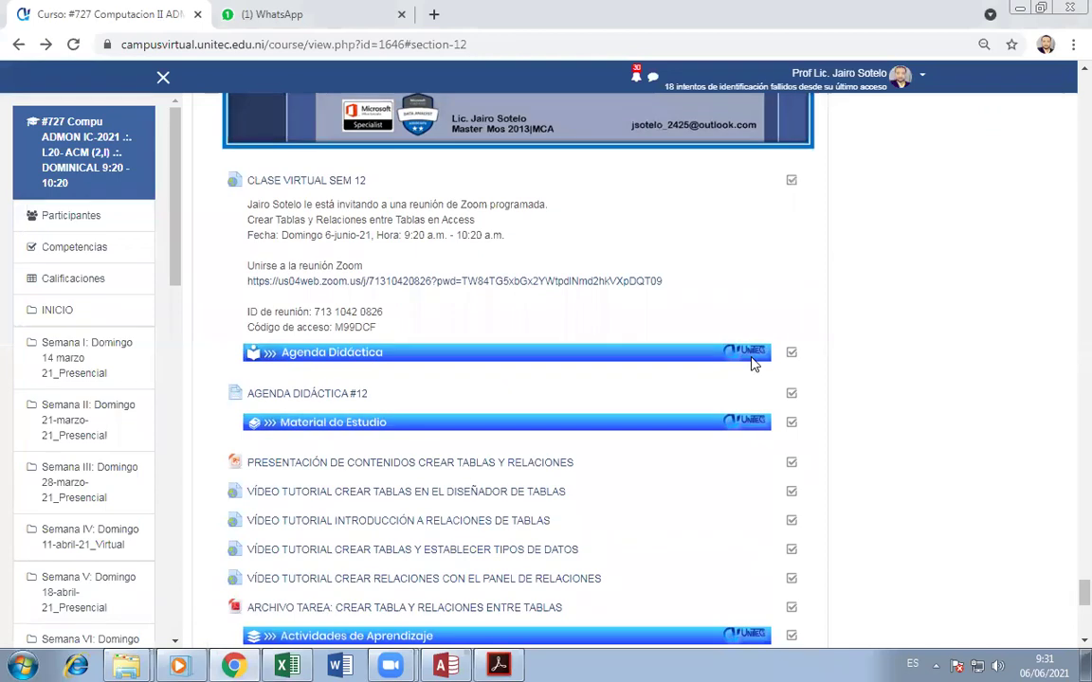
scroll(588, 398, down, 4)
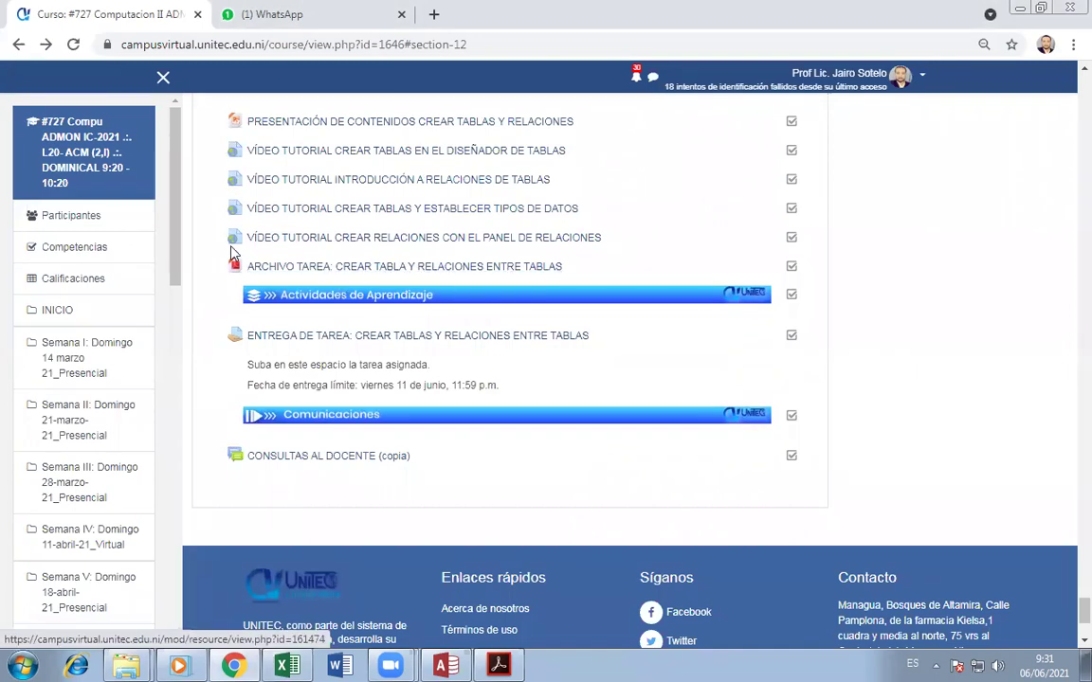
click(501, 665)
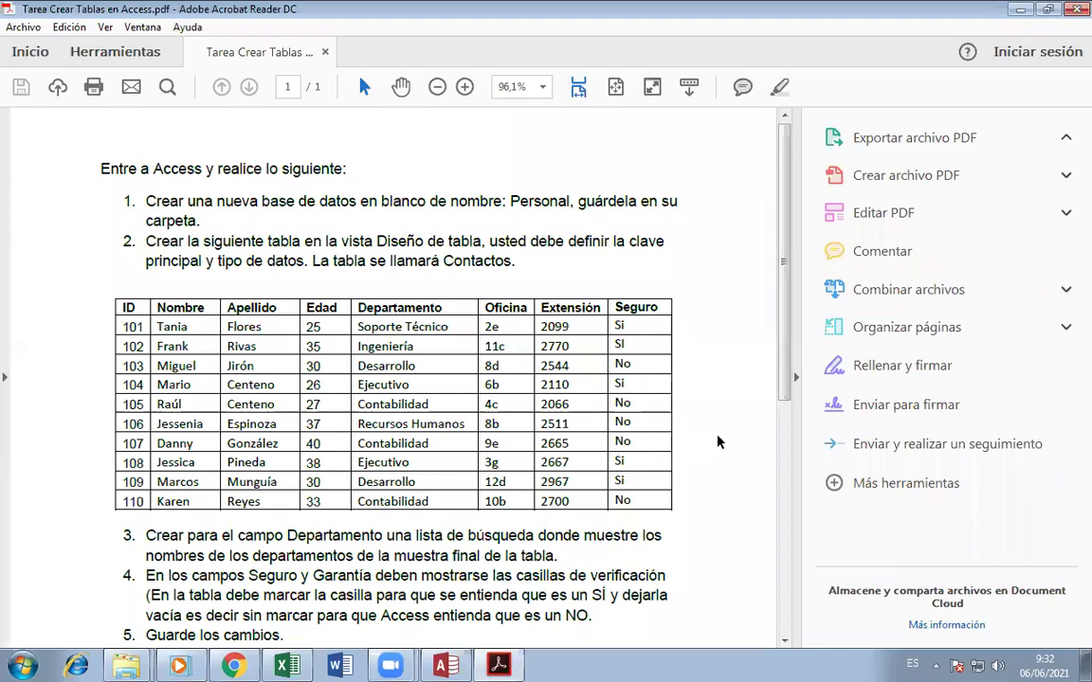
scroll(450, 425, down, 2)
scroll(417, 455, up, 2)
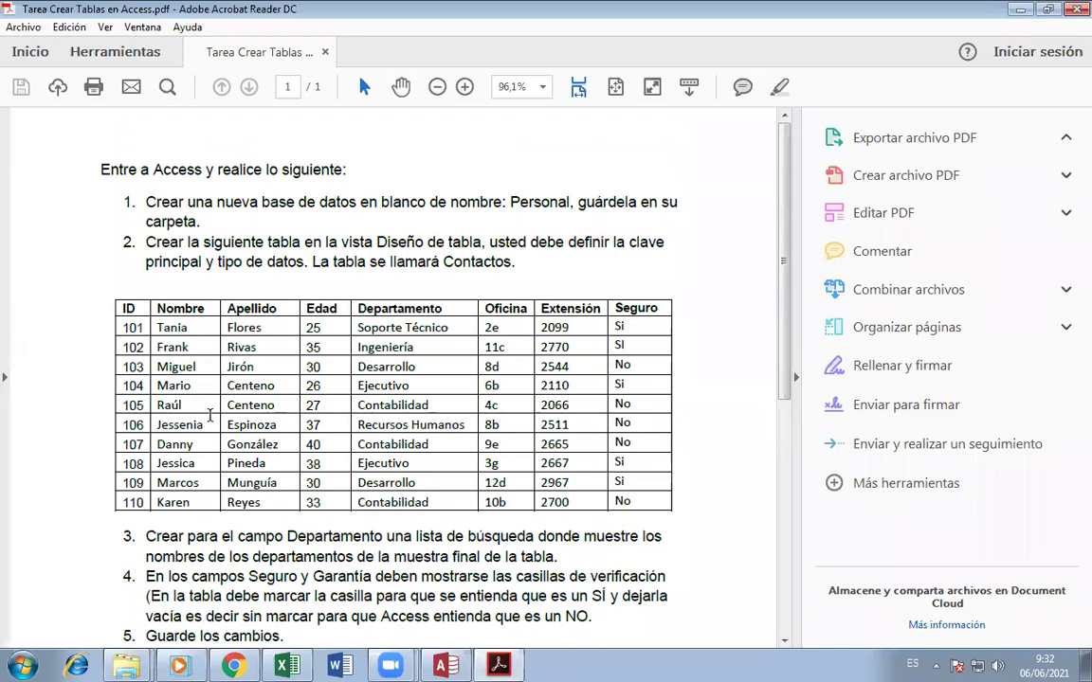
scroll(382, 481, down, 8)
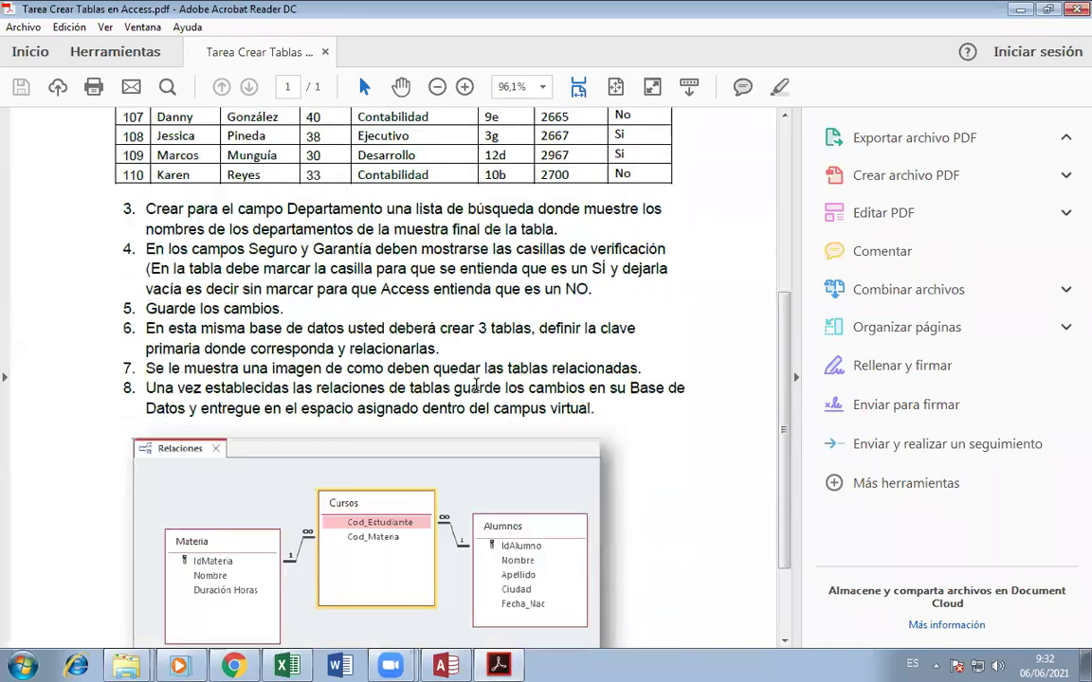
click(235, 665)
scroll(426, 289, up, 4)
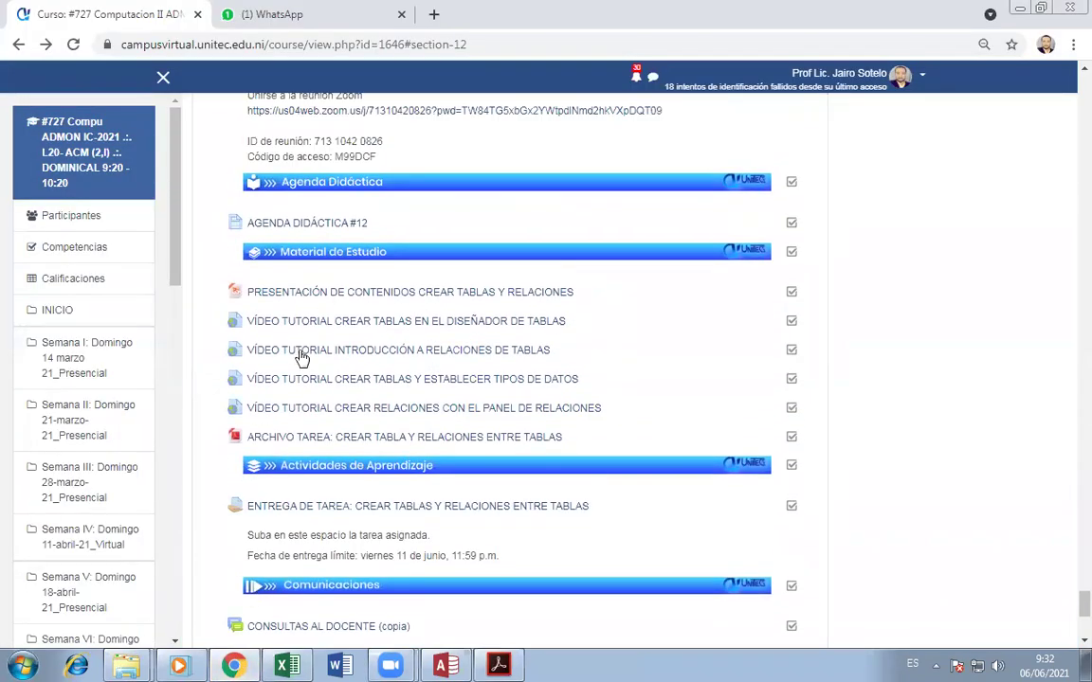
- Reopen 'Tarea Crear Tablas en Access.pdf' in Acrobat, then bring up Access's Nuevo screen
scroll(522, 348, up, 1)
scroll(569, 388, down, 1)
scroll(644, 398, down, 1)
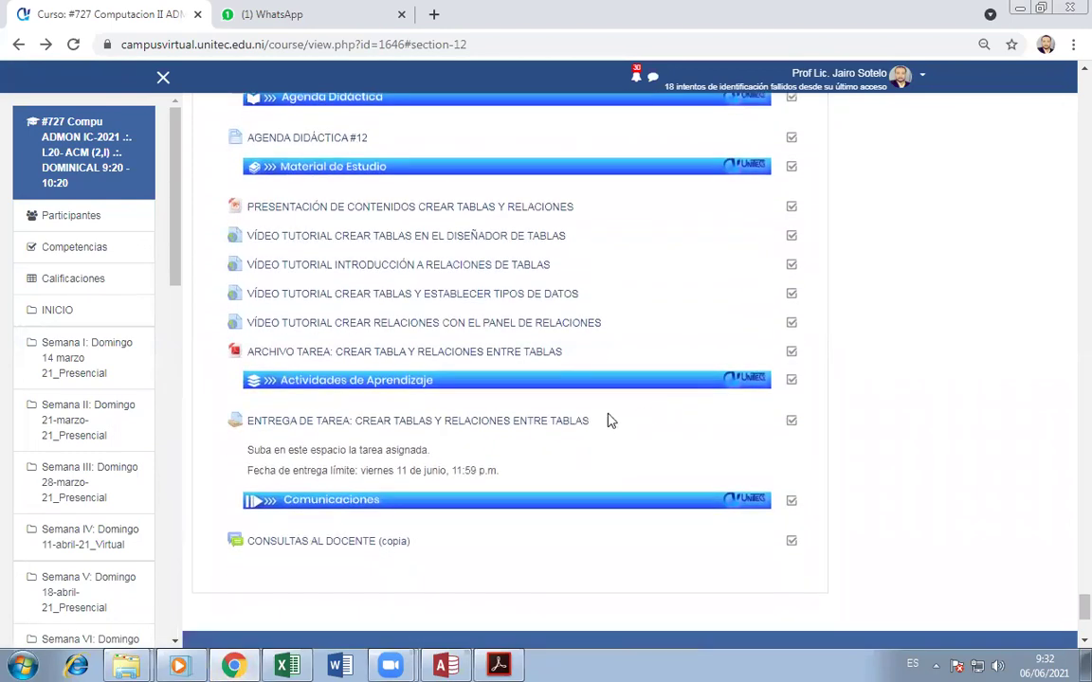
scroll(611, 512, down, 1)
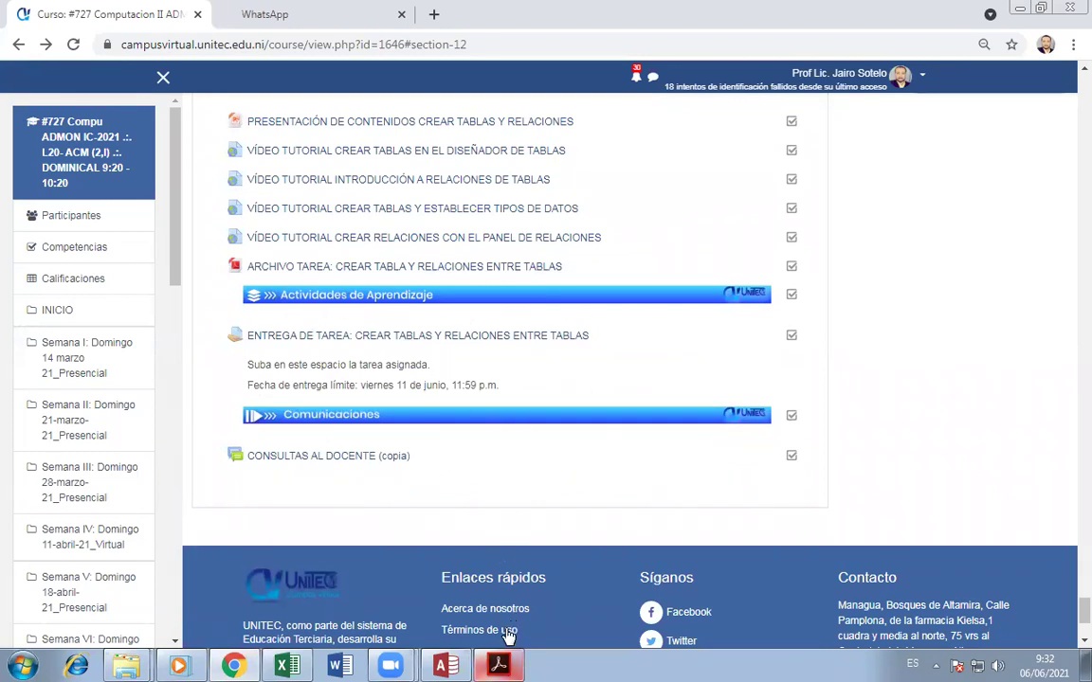
click(499, 665)
scroll(436, 597, up, 5)
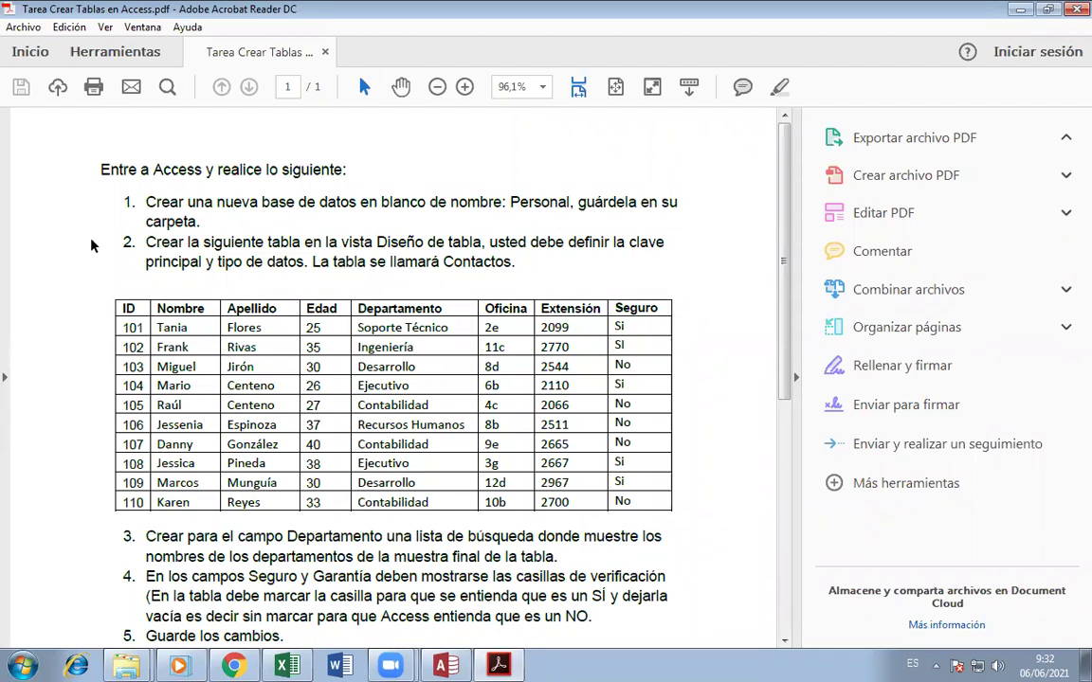
click(443, 666)
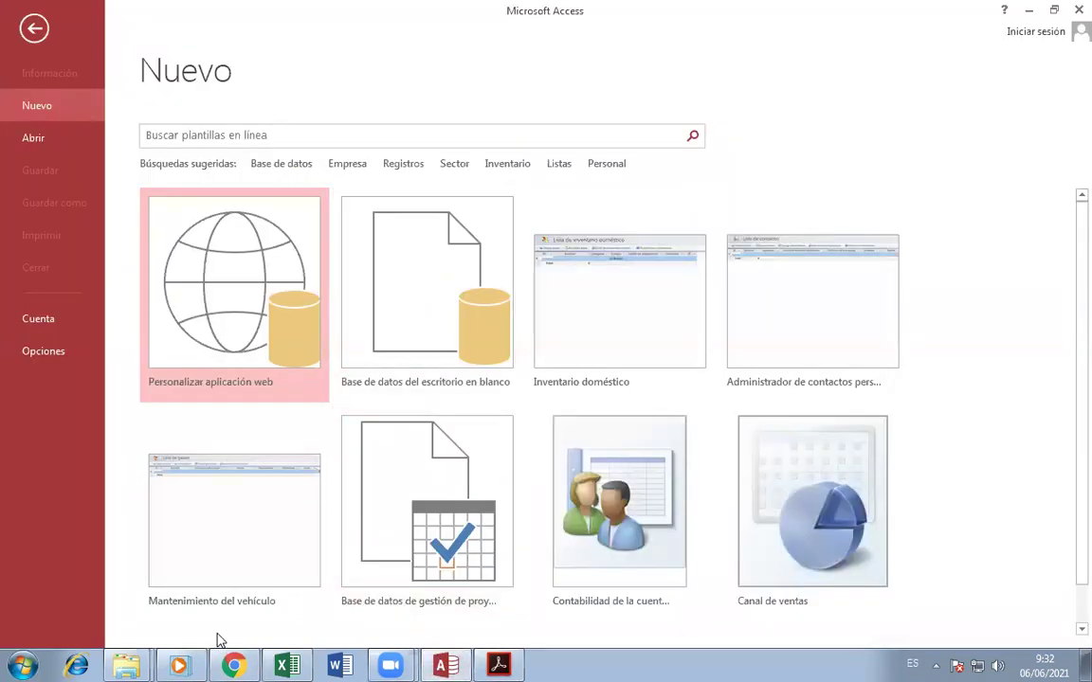
- Create a blank desktop database named BD Personal
click(426, 325)
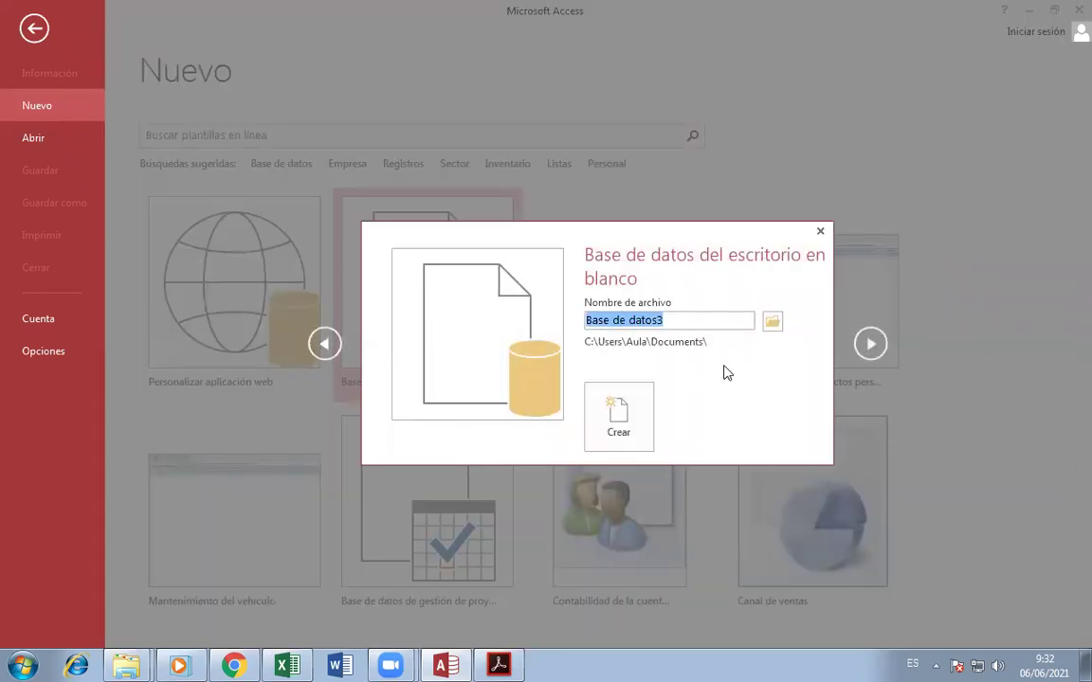
text(Persona)
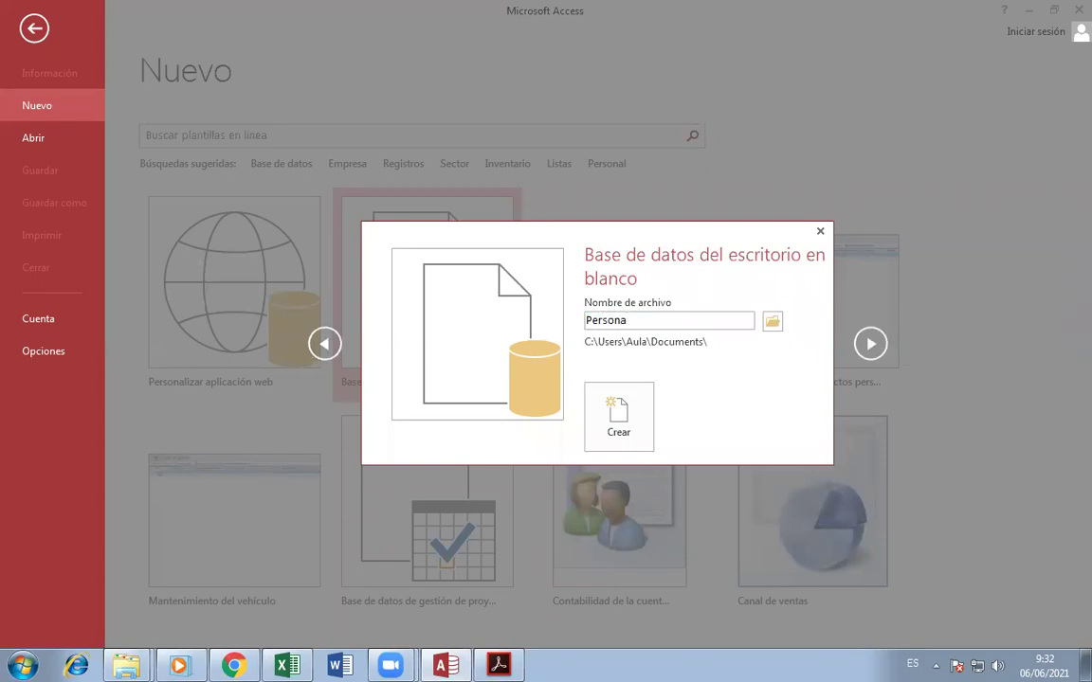
text(l)
key(Home)
text(BD)
click(637, 441)
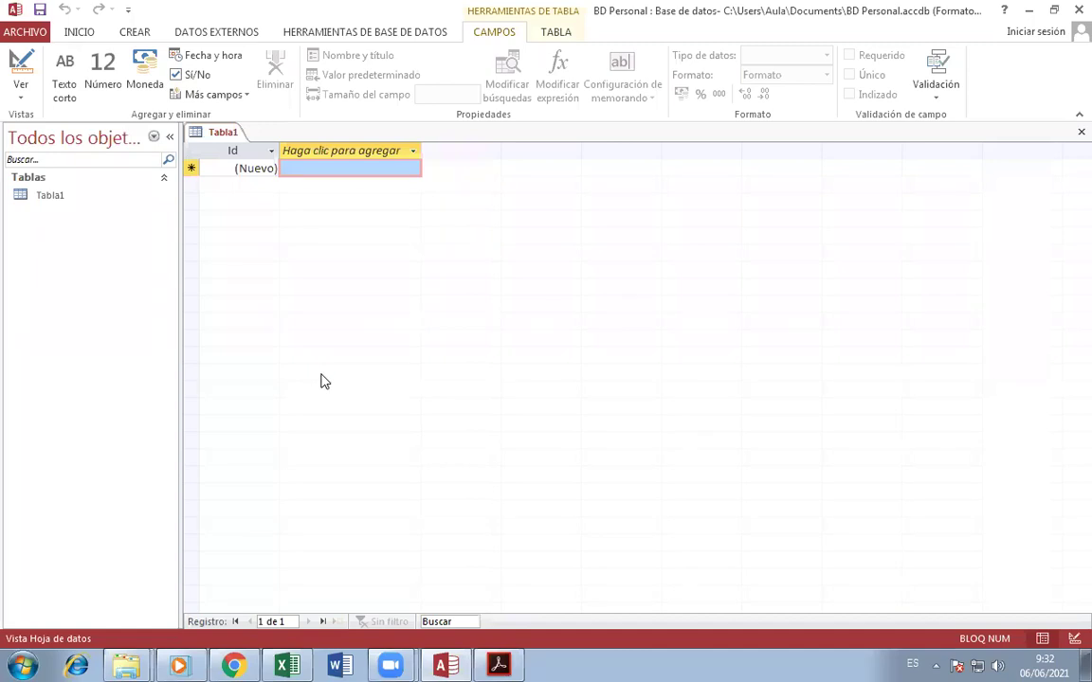
- Read the first Contactos table instructions in the assignment PDF
click(498, 665)
drag(263, 244, 142, 201)
click(361, 205)
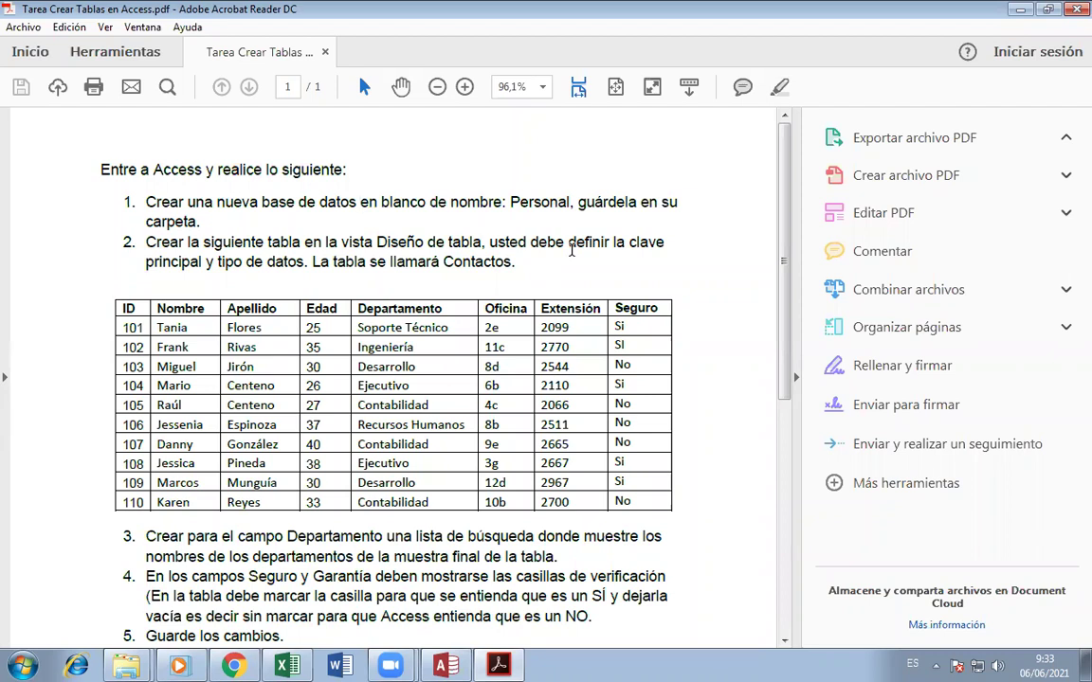
- Read through the PDF's task steps, including item 4 on Seguro and Garantía checkboxes, then return to Access
scroll(542, 263, down, 1)
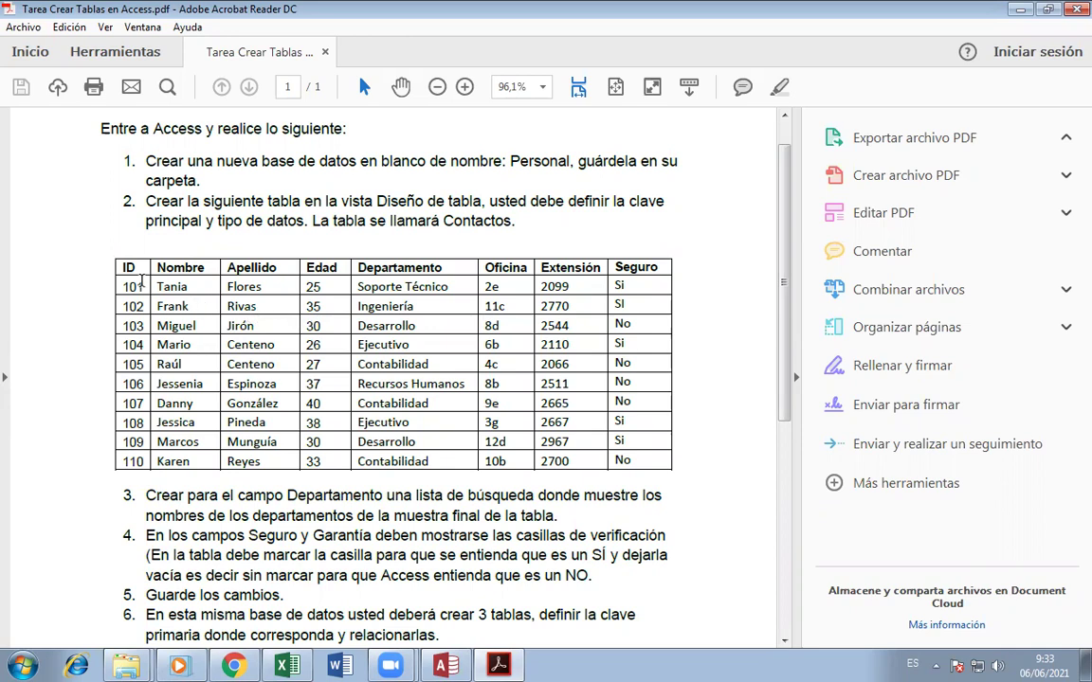
scroll(343, 231, down, 3)
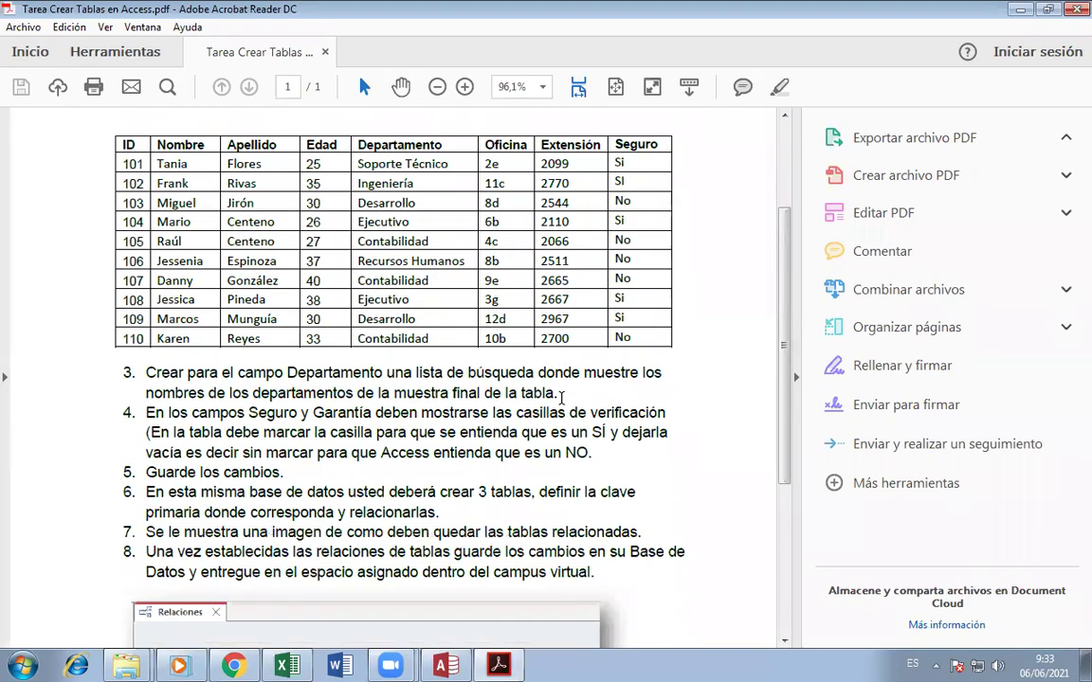
scroll(344, 232, down, 1)
scroll(313, 275, up, 2)
scroll(257, 329, down, 2)
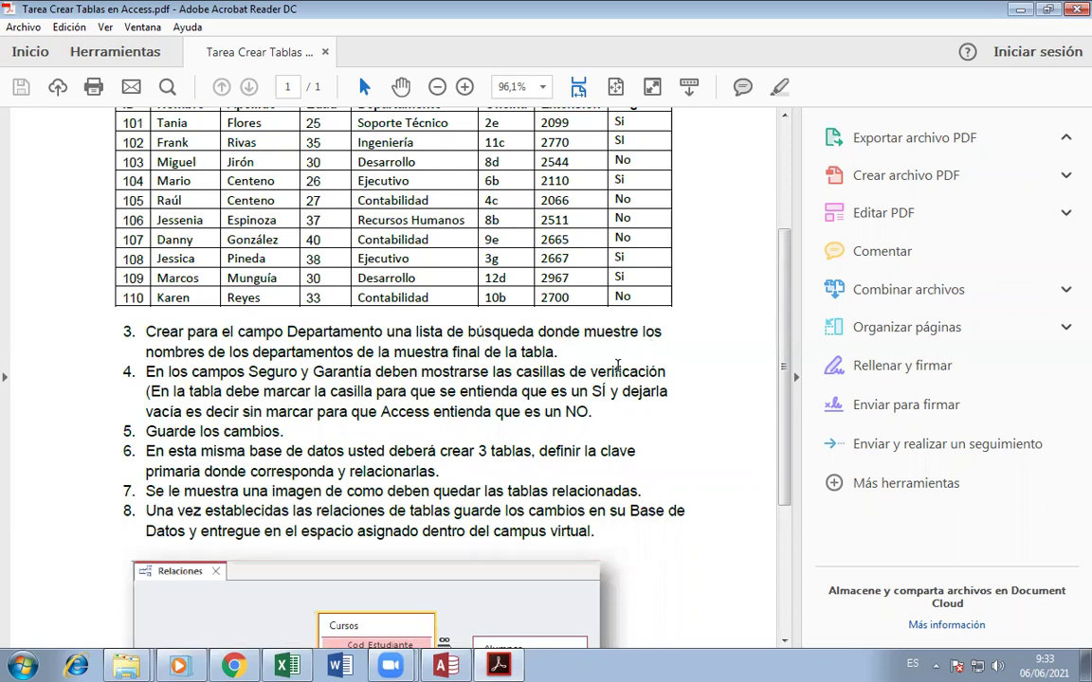
scroll(617, 365, up, 2)
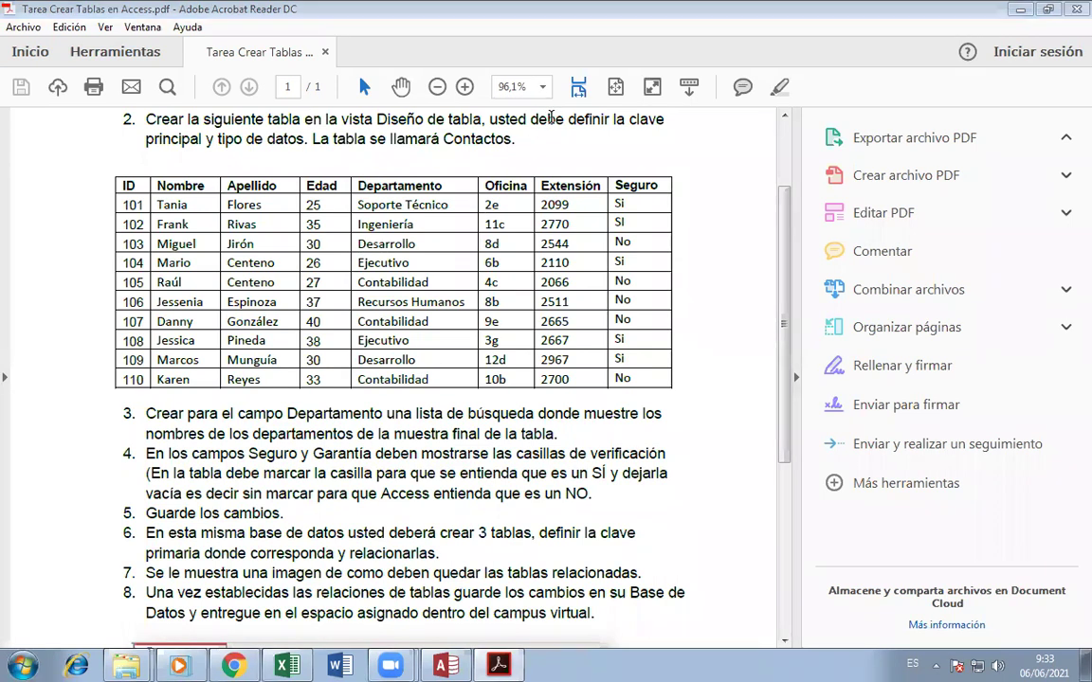
scroll(320, 438, down, 3)
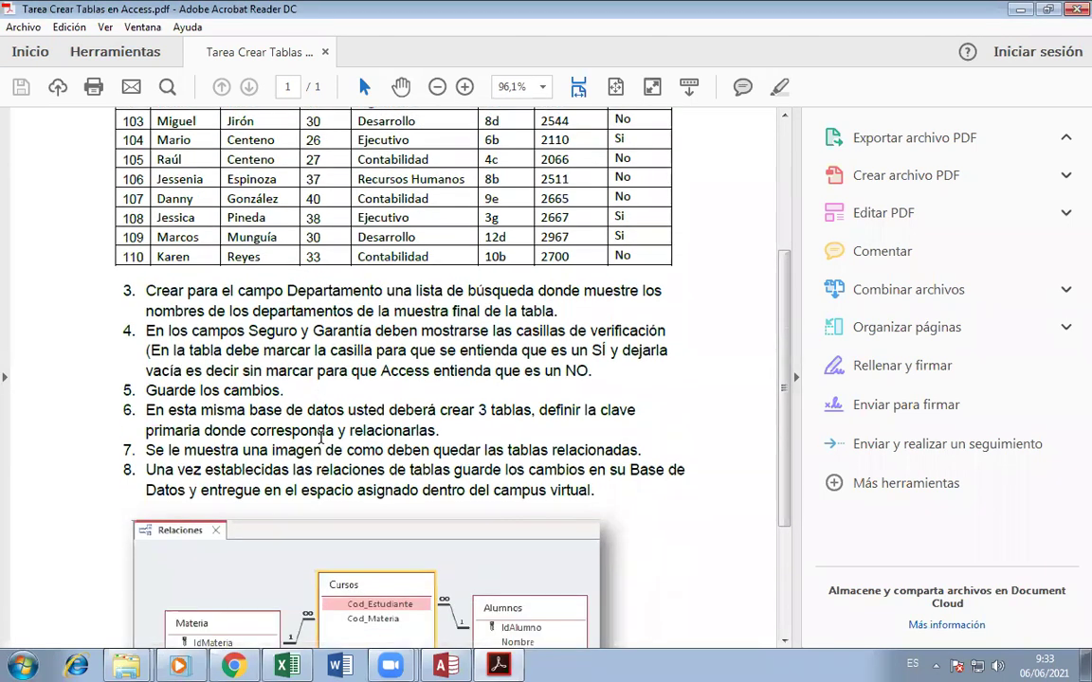
drag(149, 334, 344, 371)
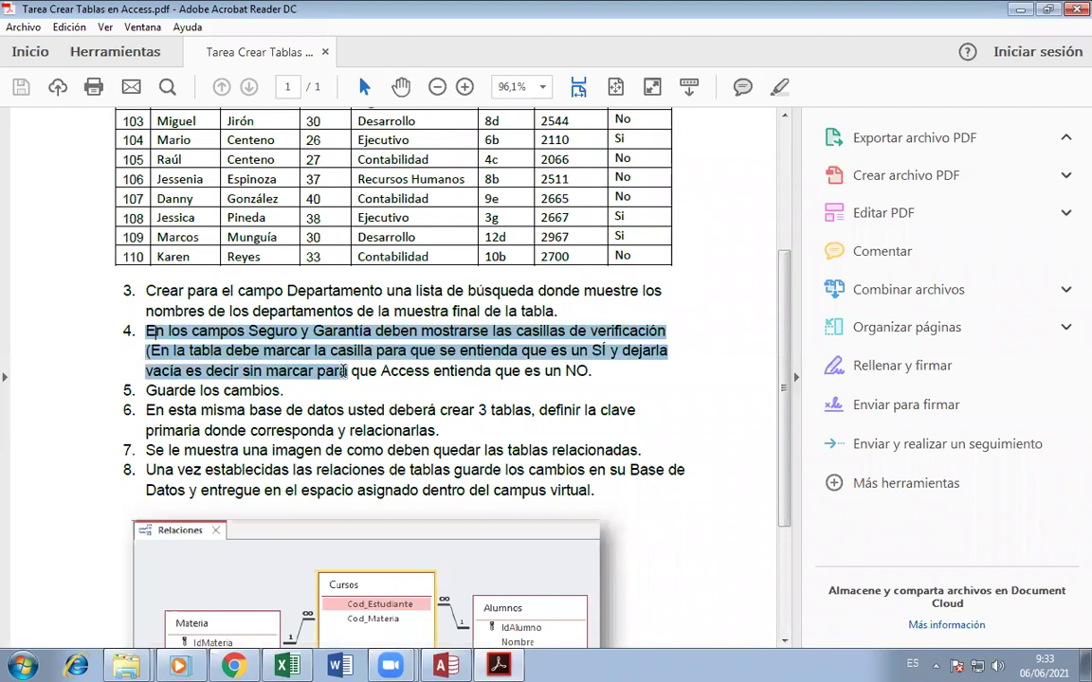
click(399, 384)
scroll(399, 383, up, 5)
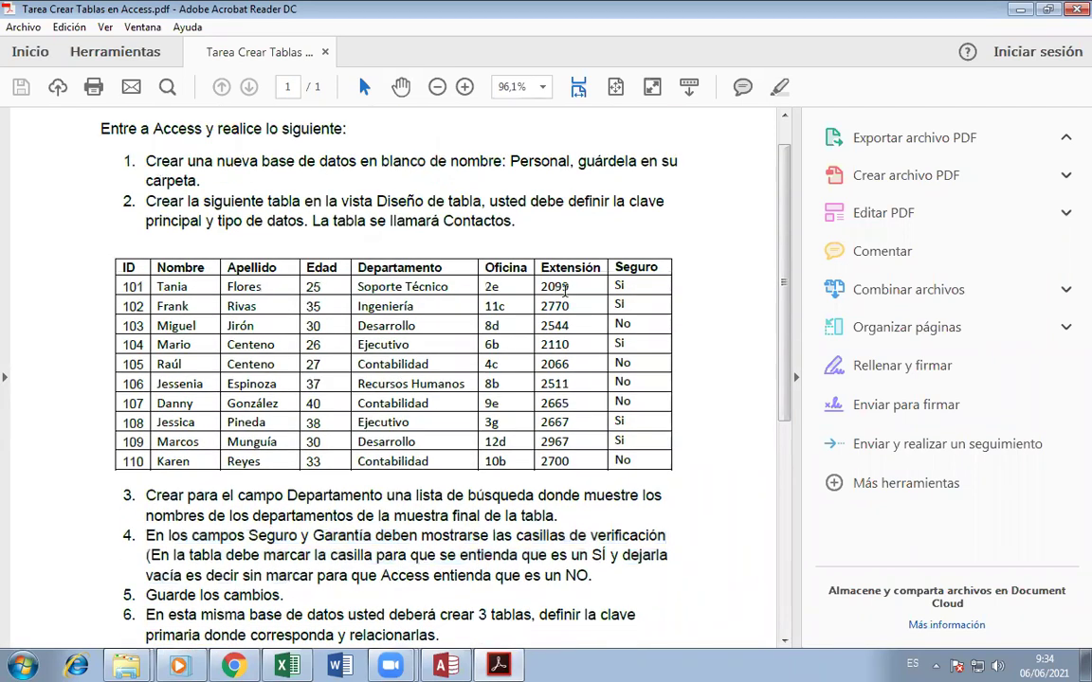
click(460, 665)
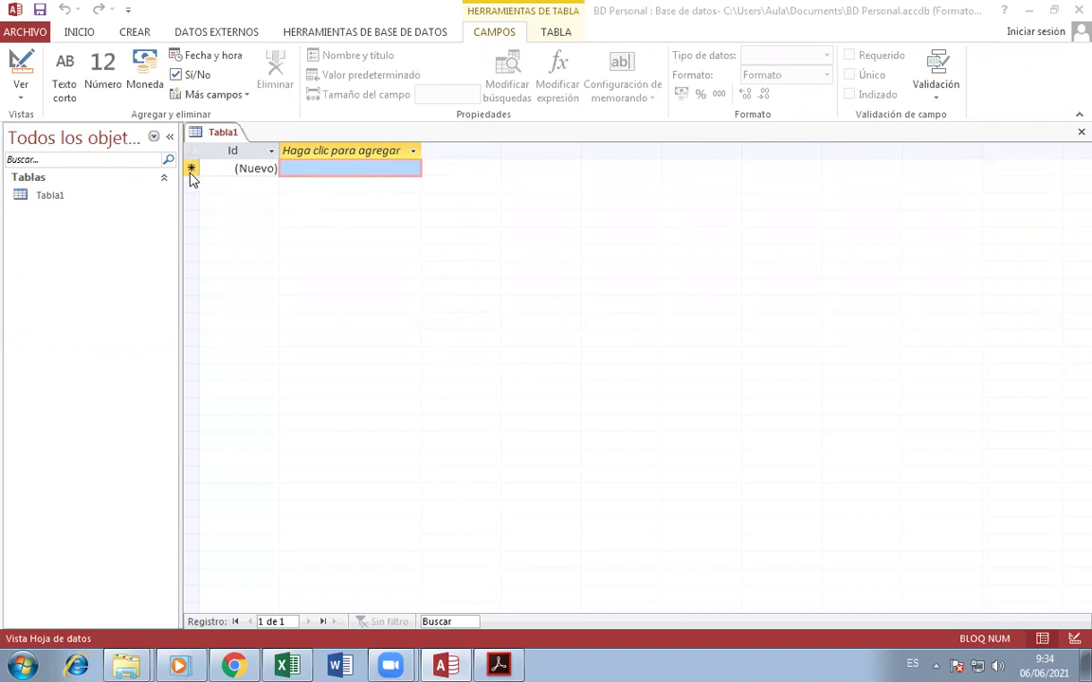
- Close the datasheet Tabla1 and open a new blank table with Diseño de tabla
click(1081, 133)
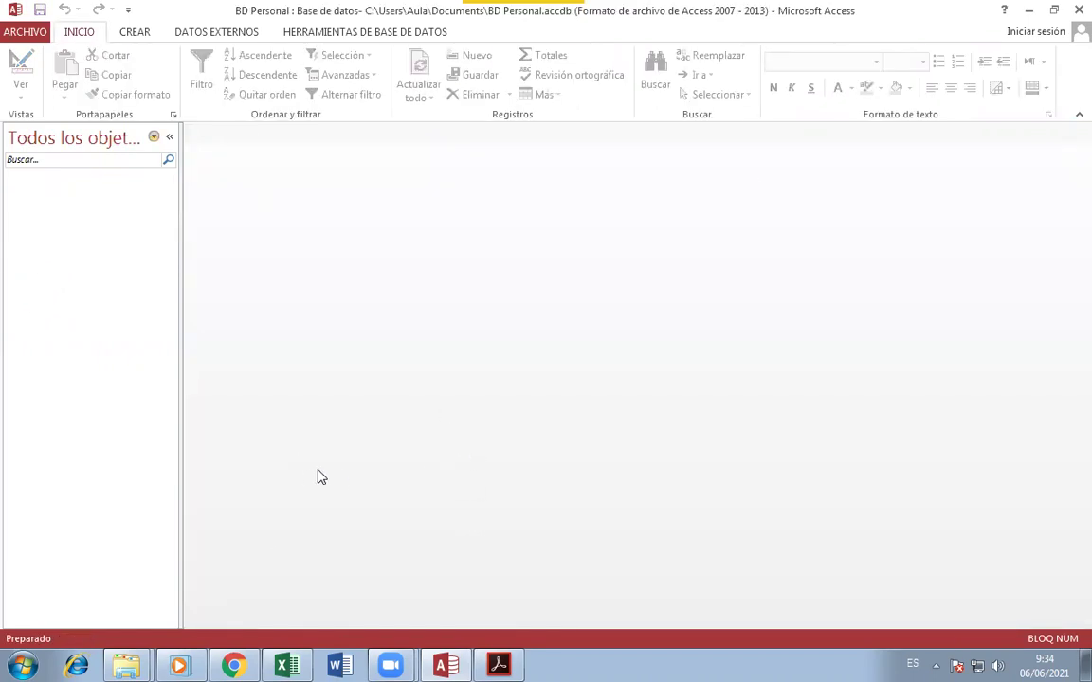
click(141, 37)
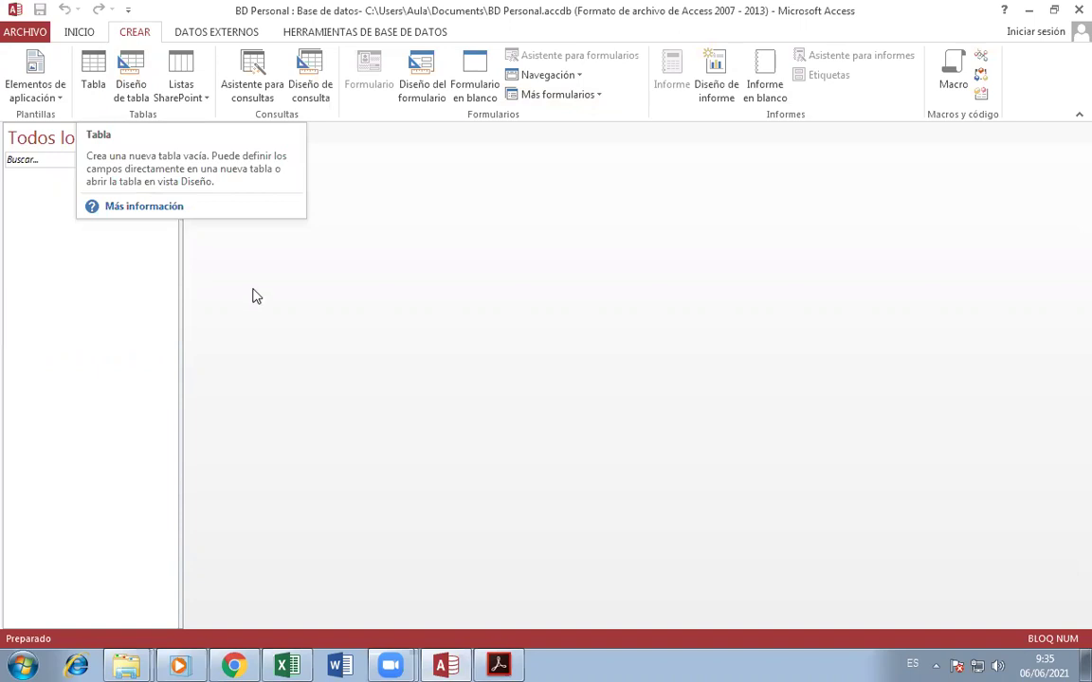
click(138, 87)
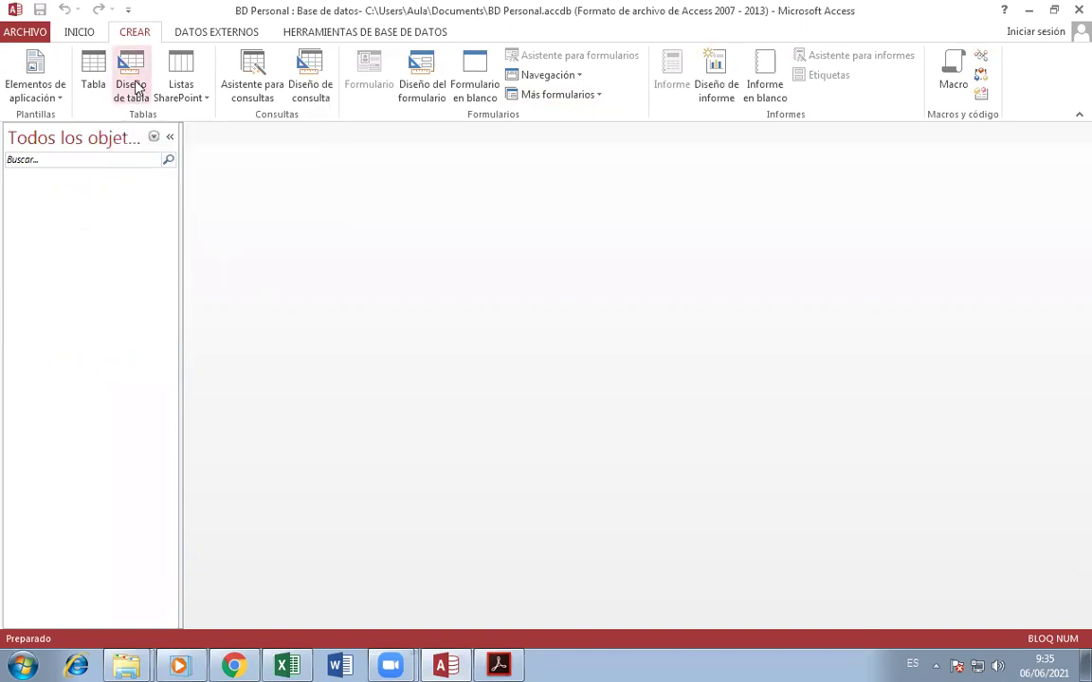
click(133, 88)
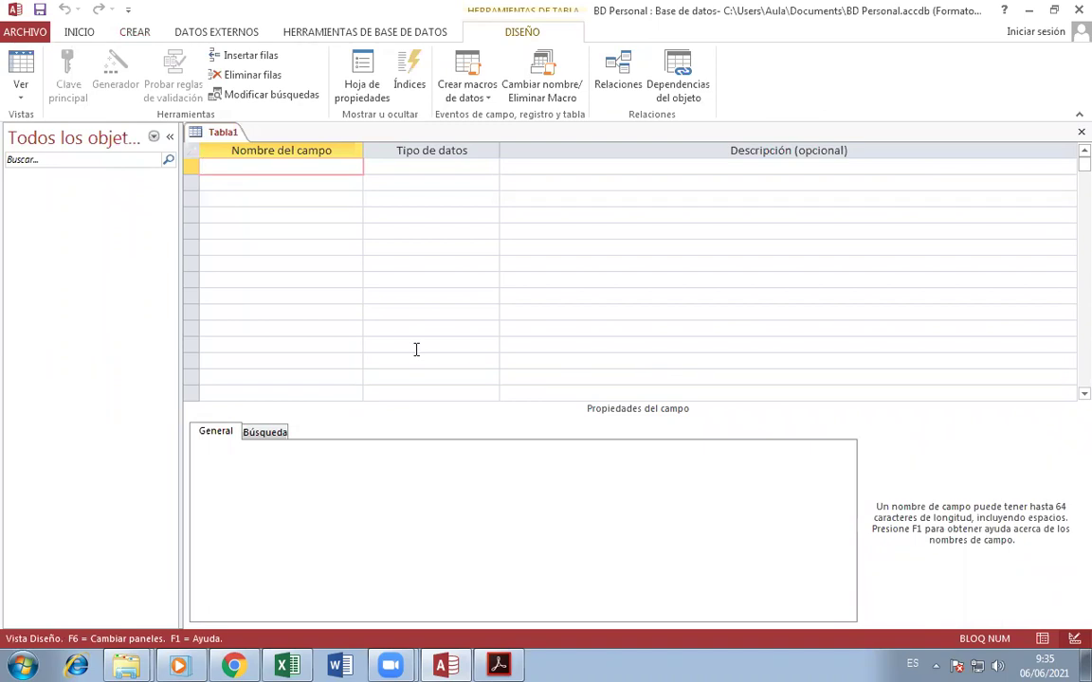
click(570, 167)
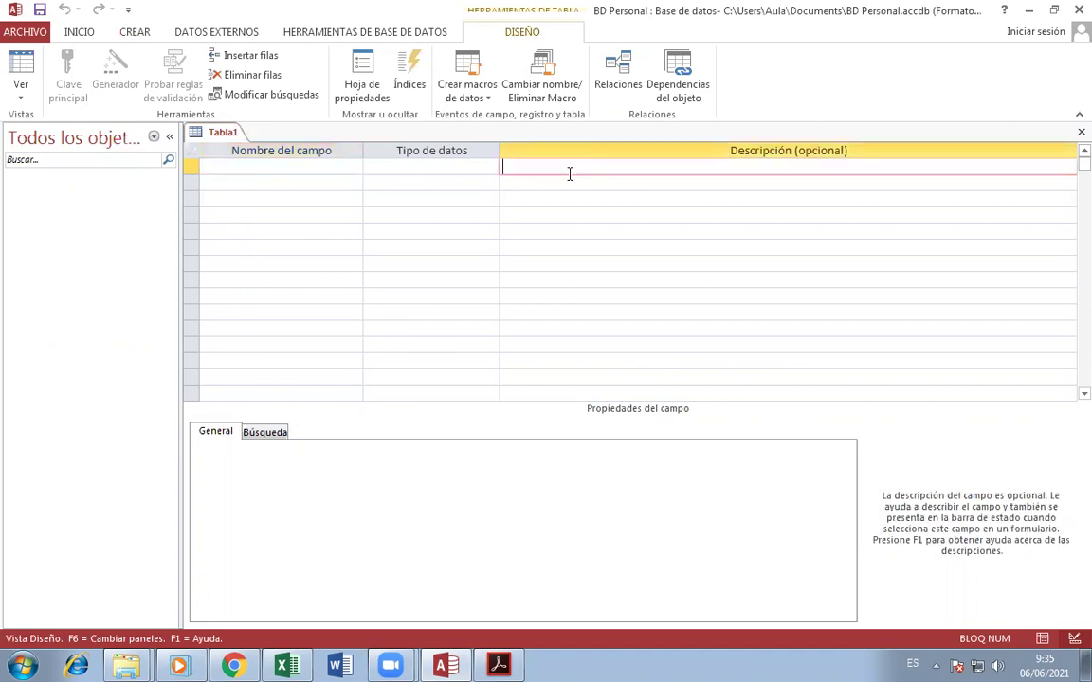
- Select the first Nombre del campo cell for the ID field, consulting the assignment PDF
click(546, 185)
click(544, 167)
click(320, 171)
click(529, 166)
click(258, 166)
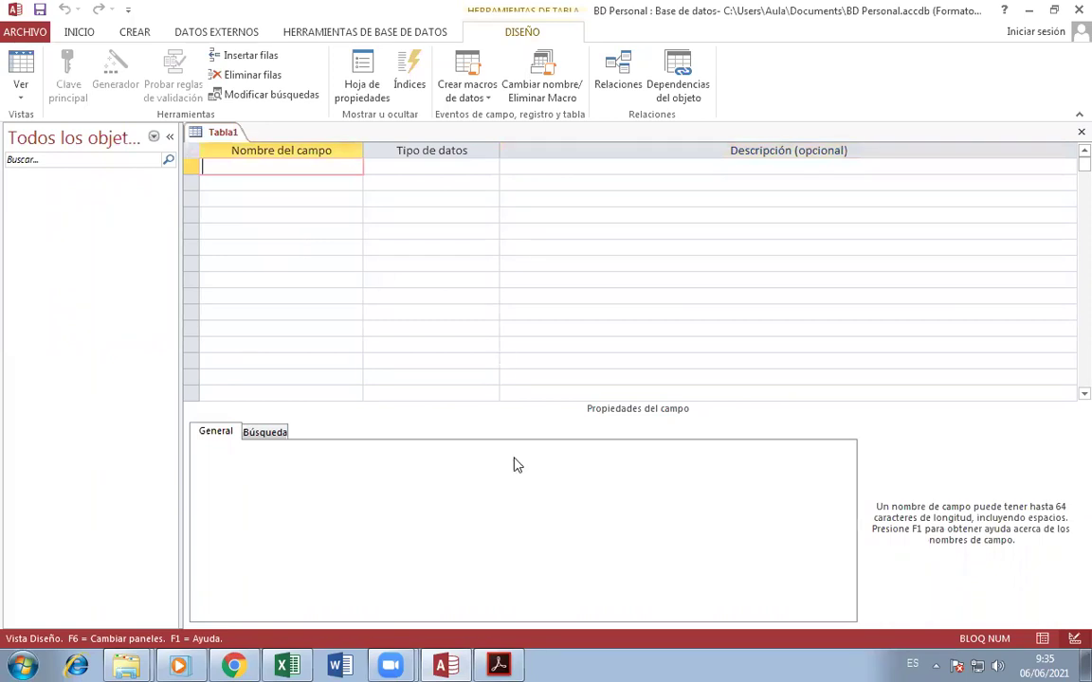
click(500, 664)
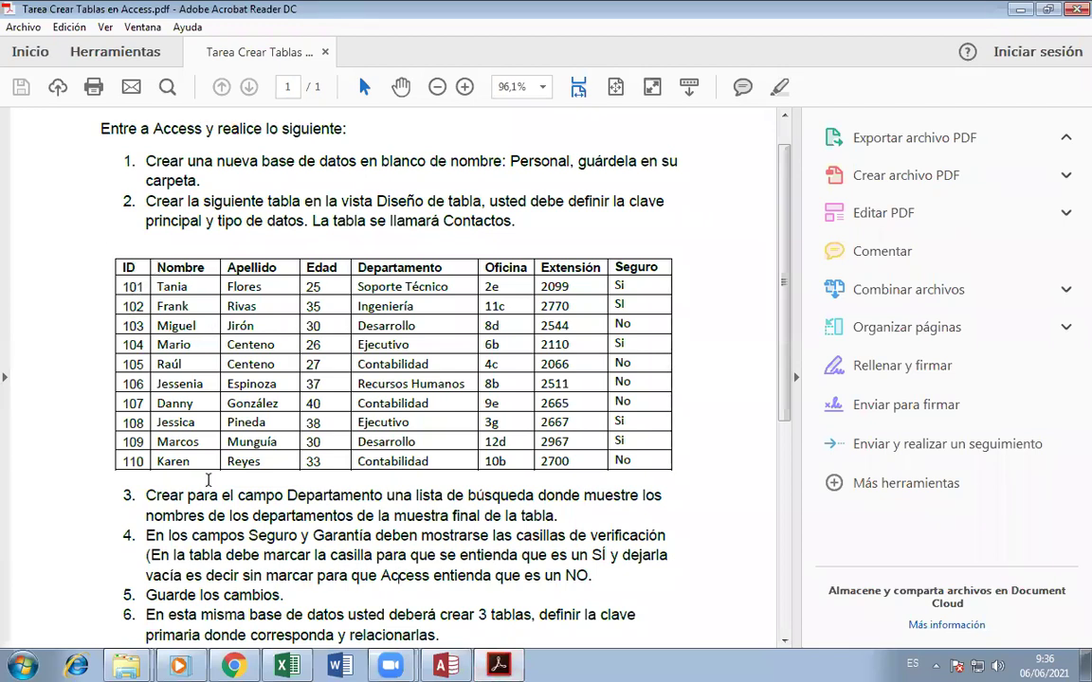
click(499, 663)
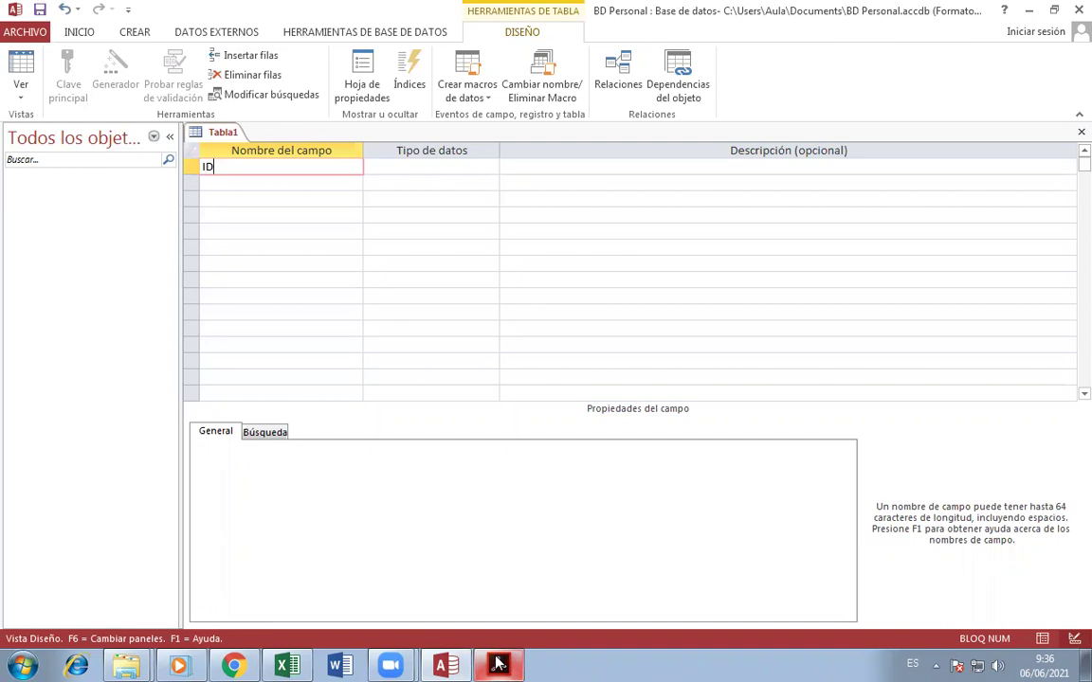
- Rename the first field to ID_Contactos after checking the assignment's Contactos table
click(499, 663)
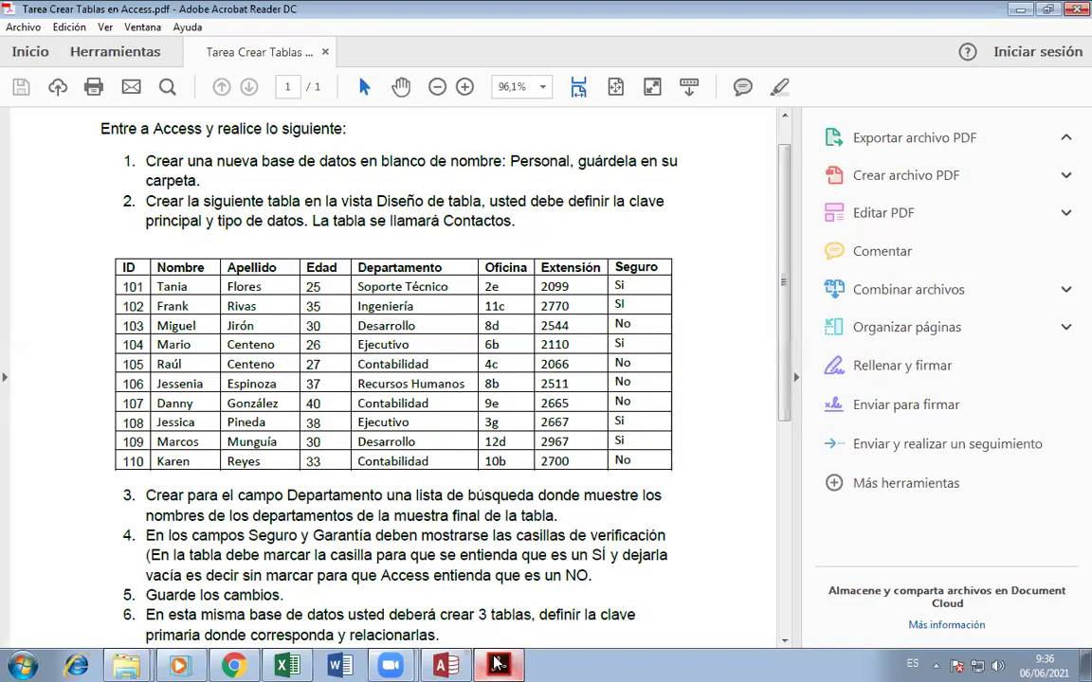
click(497, 663)
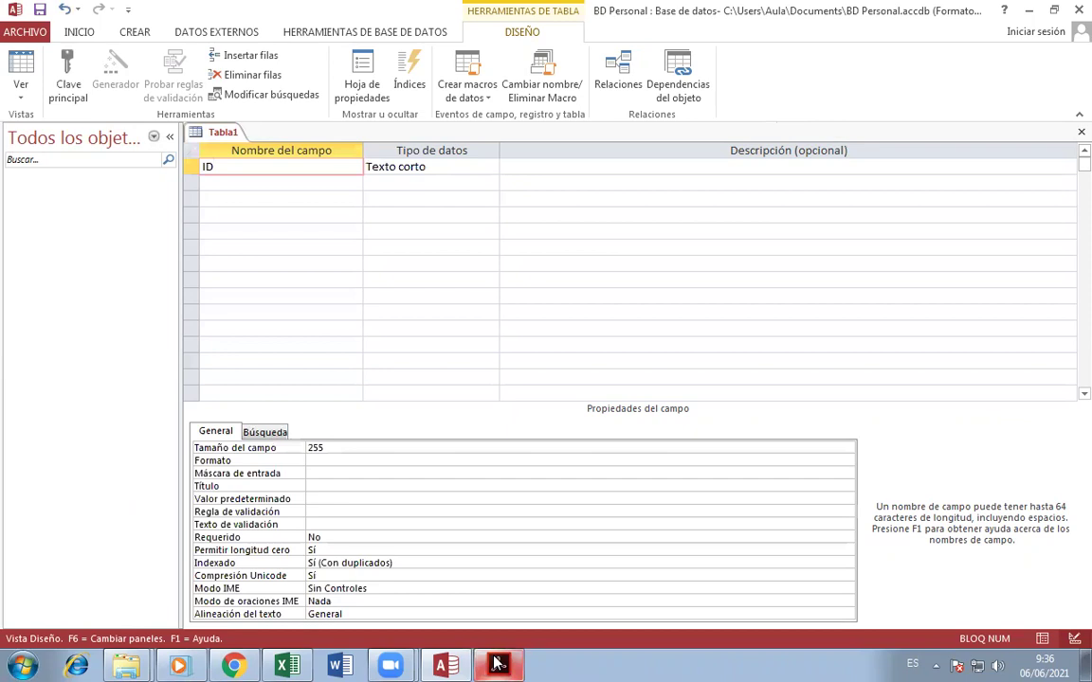
text(_Contactos)
key(Tab)
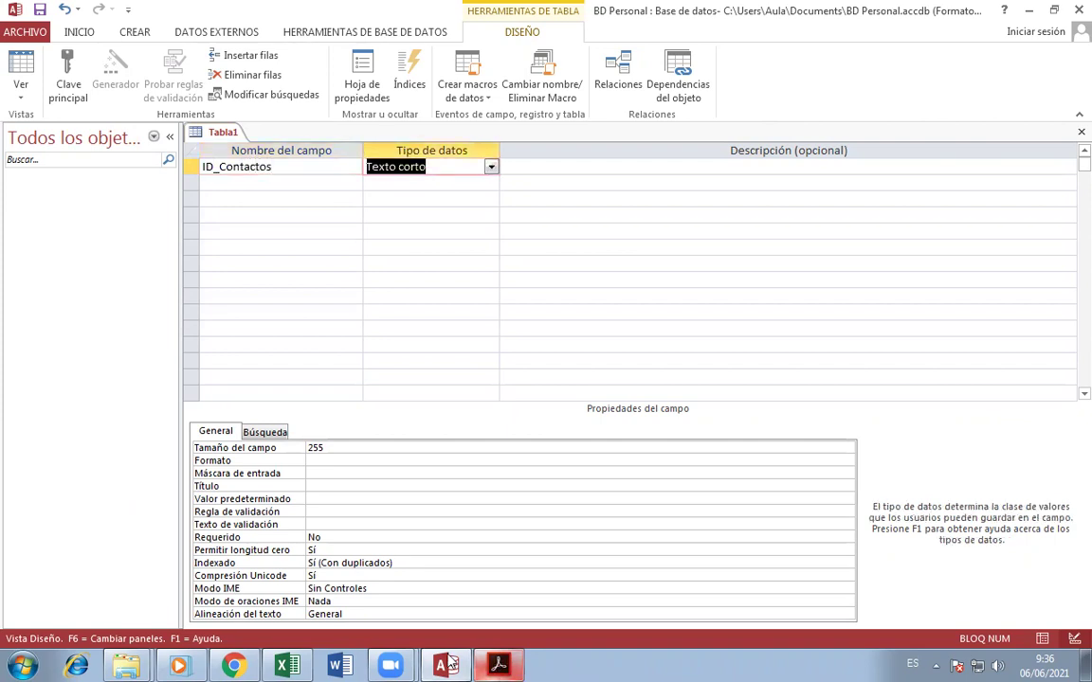
click(268, 188)
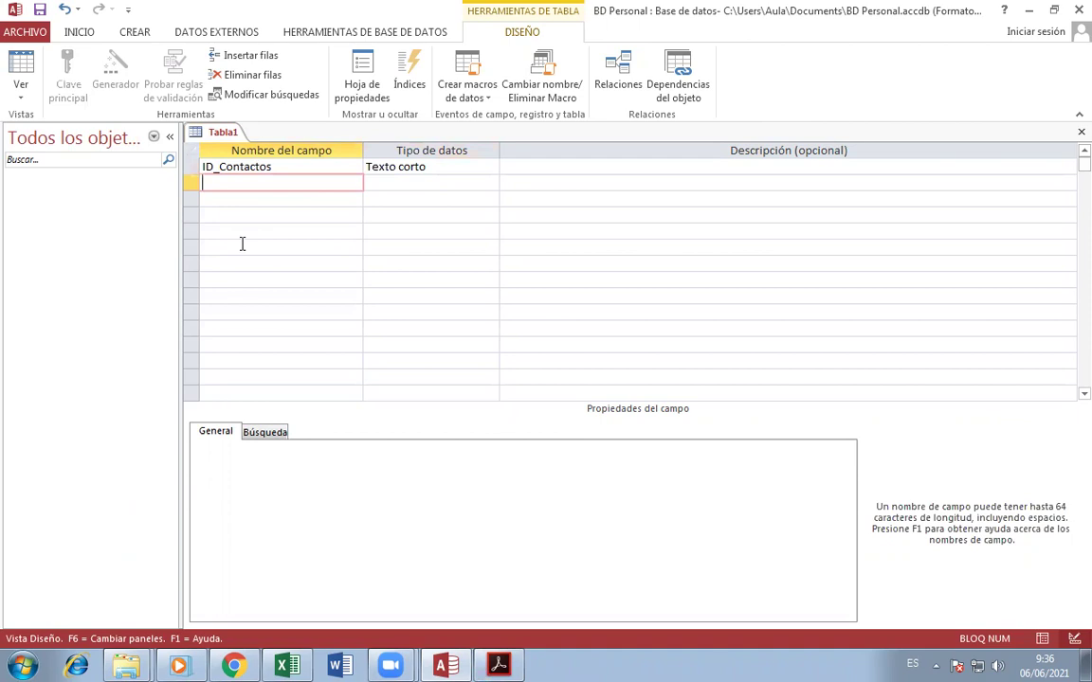
click(285, 166)
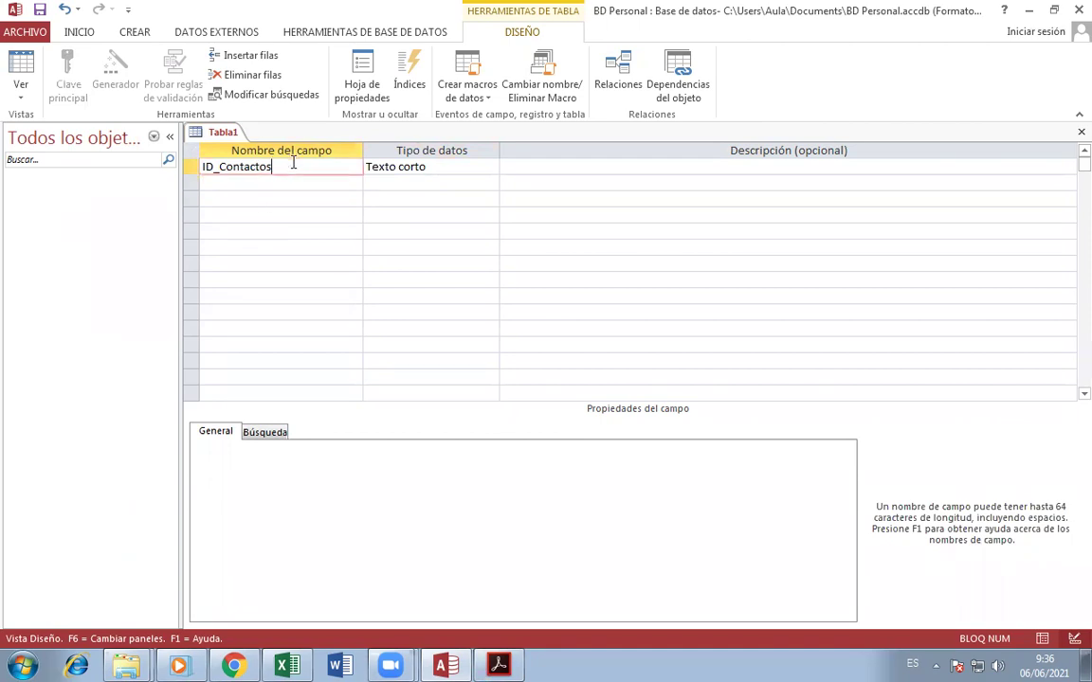
- Give ID_Contactos the Número data type and move to the second field row
click(493, 666)
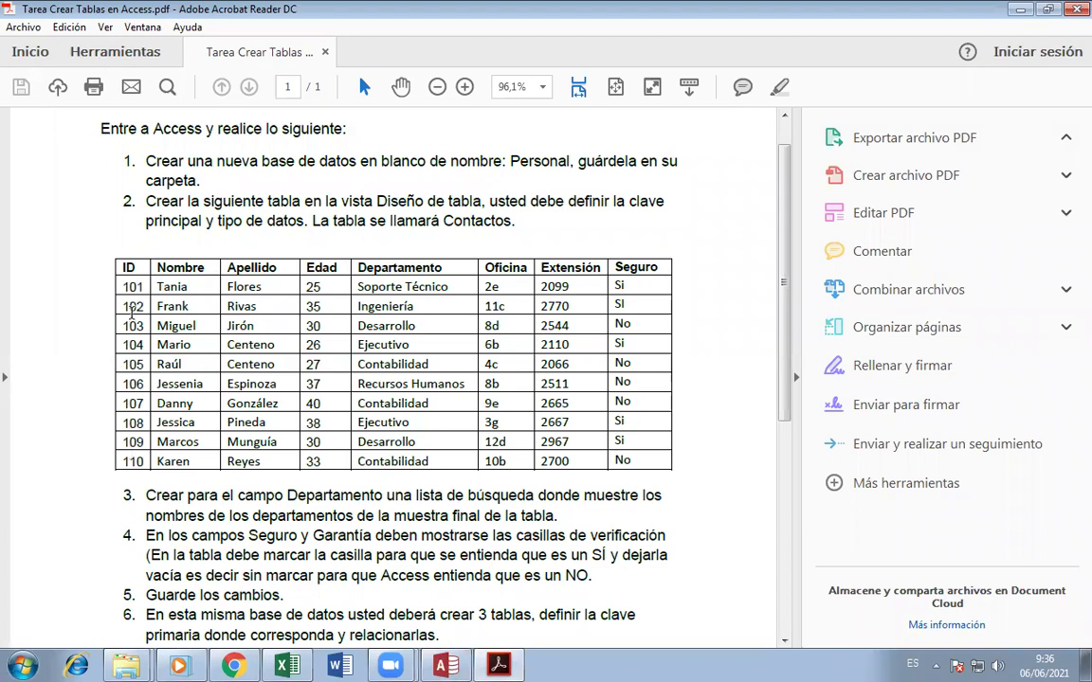
click(444, 665)
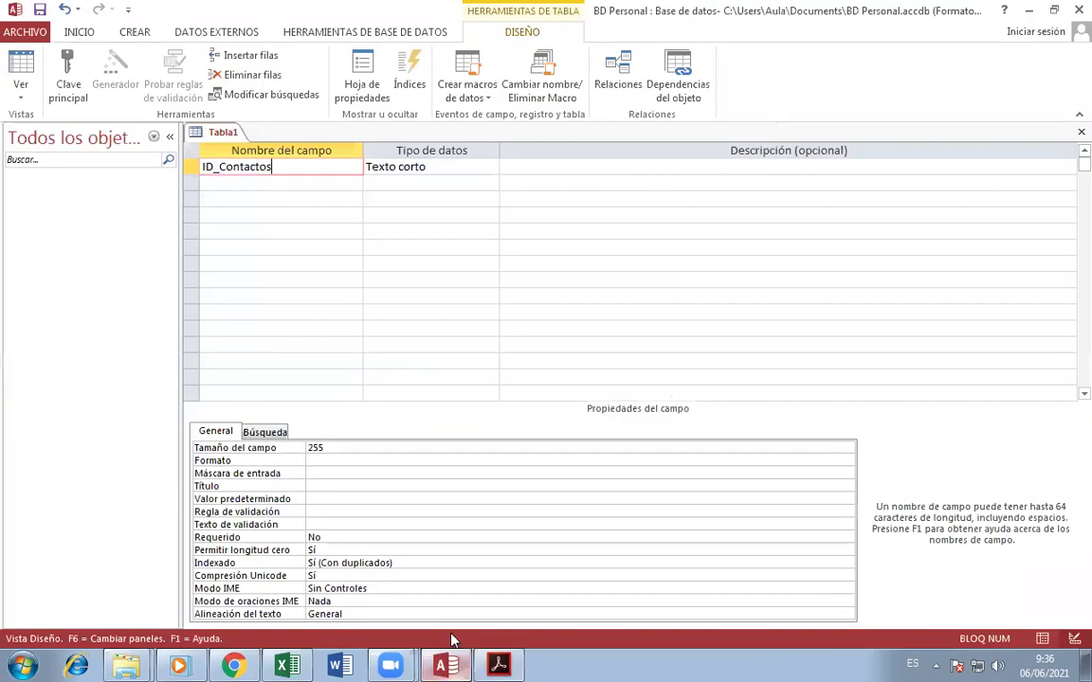
click(490, 166)
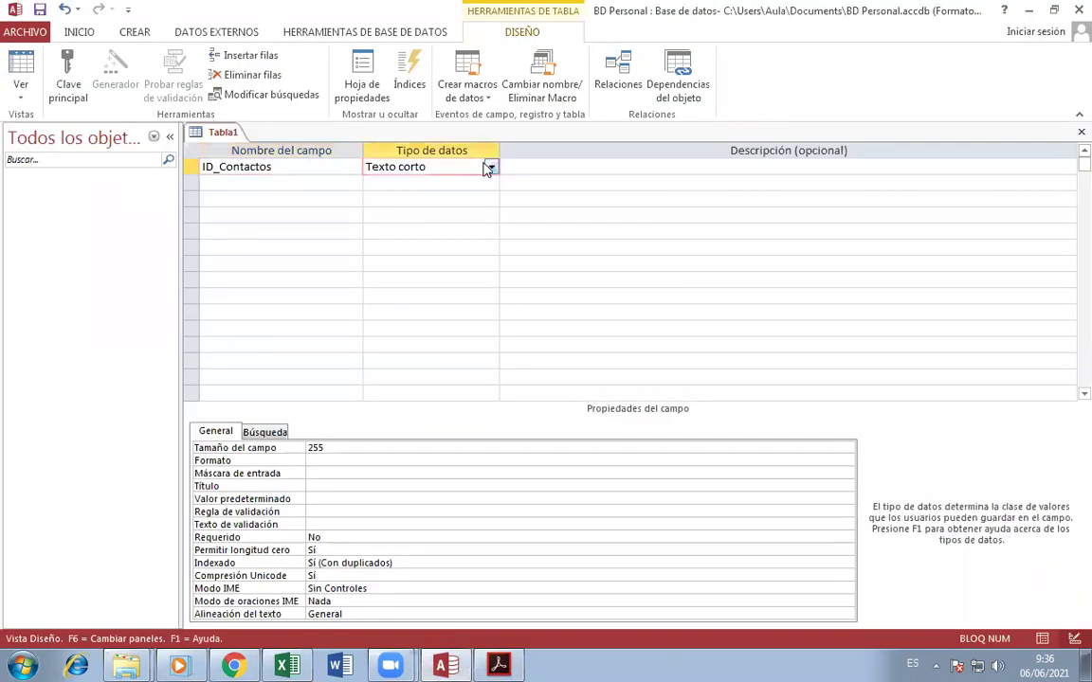
click(491, 167)
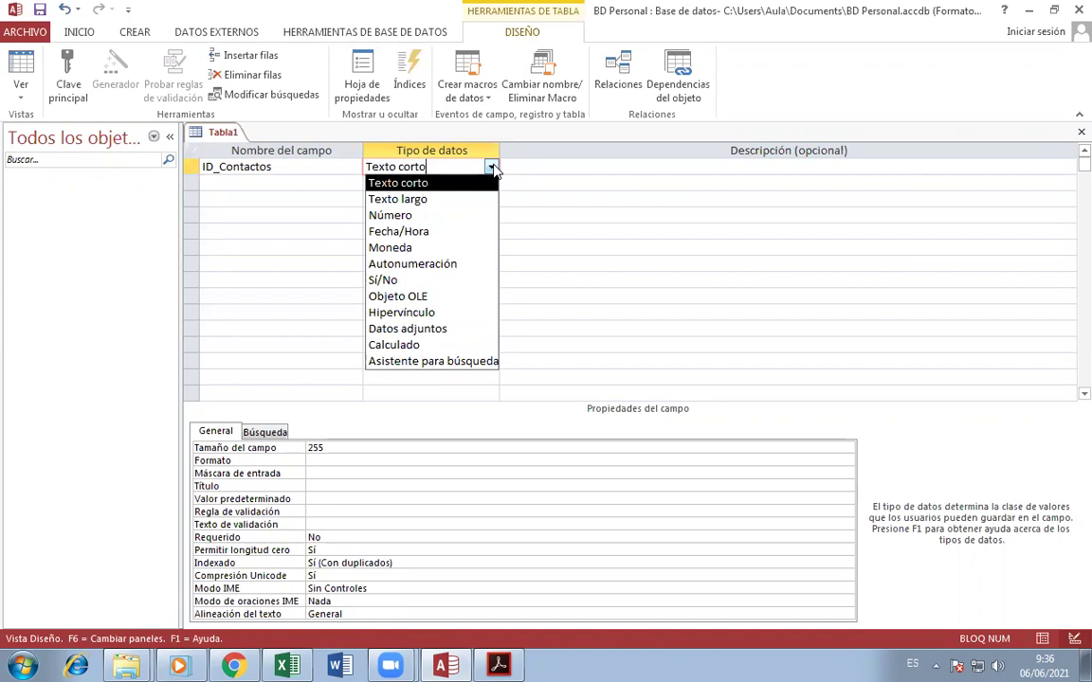
click(389, 215)
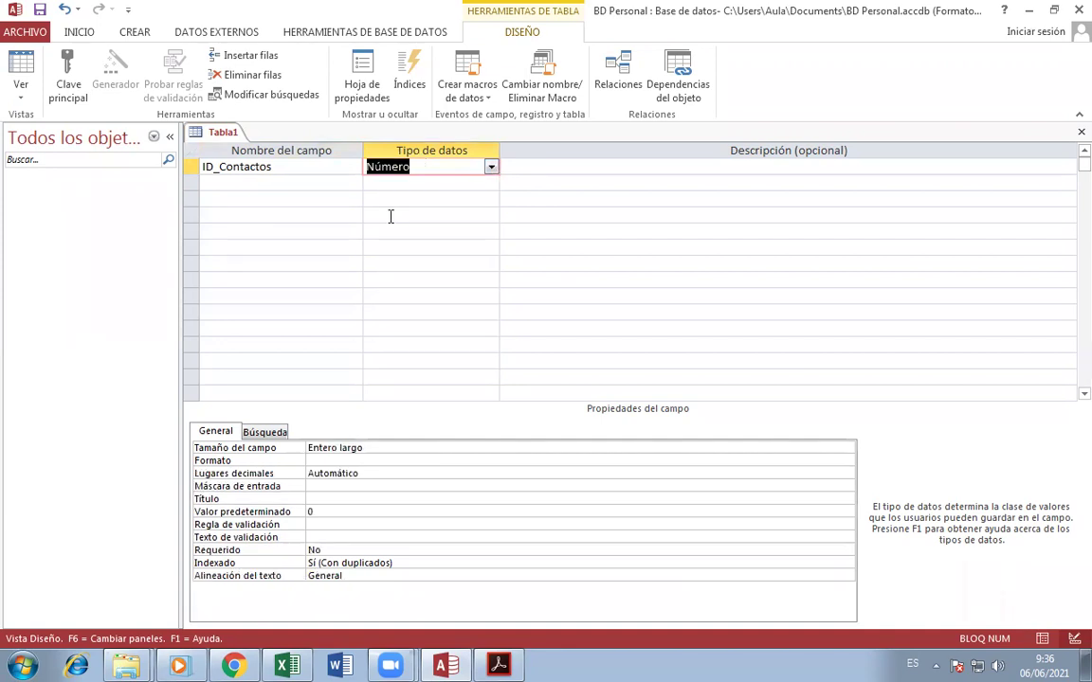
click(278, 189)
key(alt+Tab)
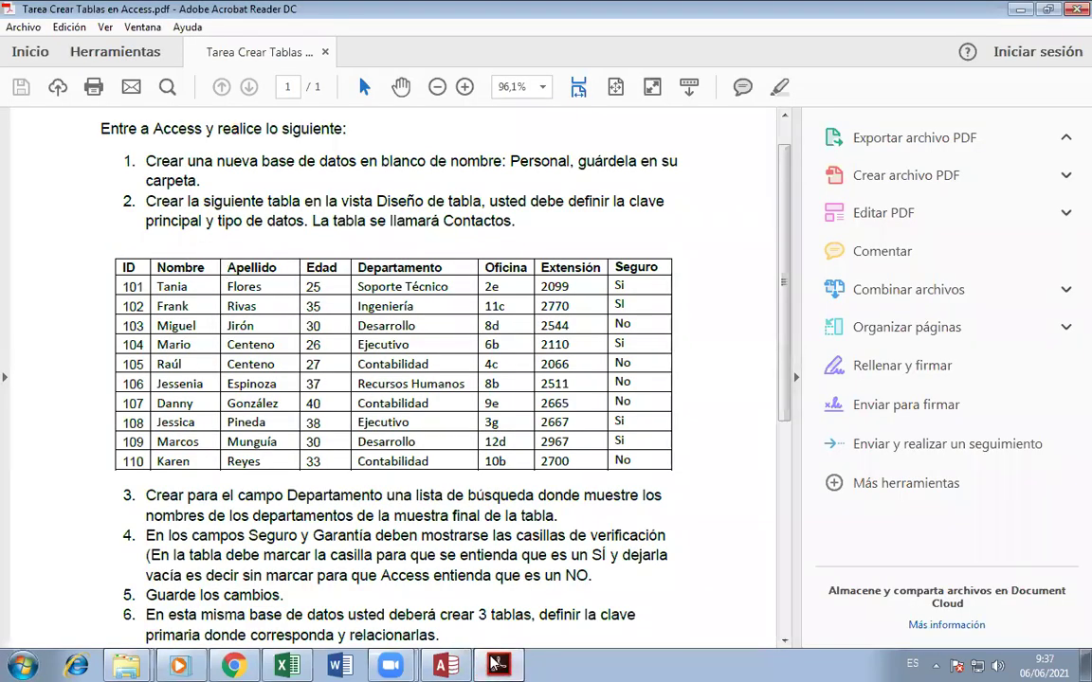
click(452, 666)
- Add the Nombre, Apellido and Edad fields as Texto corto
text(N)
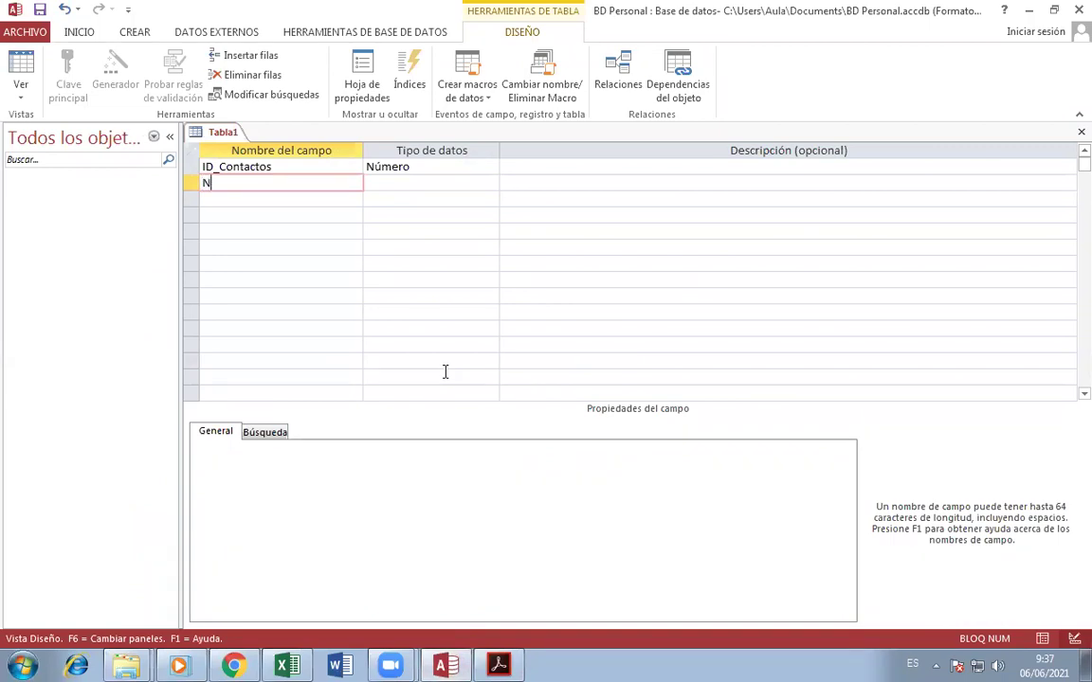
text(ombre)
key(Down)
text(Apellido)
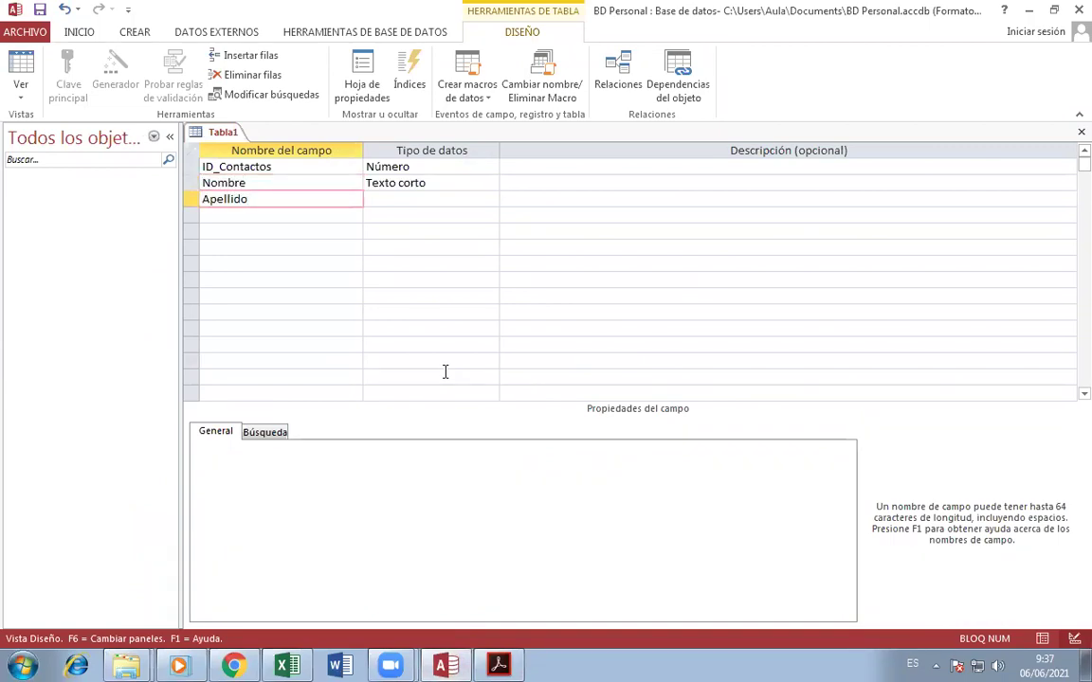
key(Down)
text(Edad)
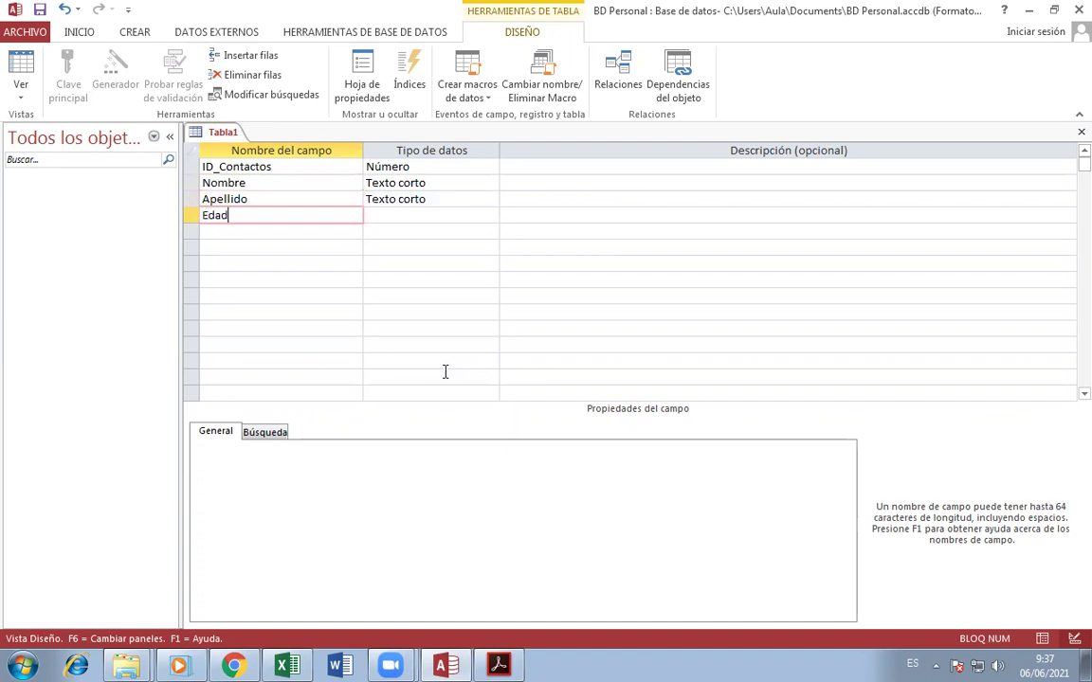
key(Down)
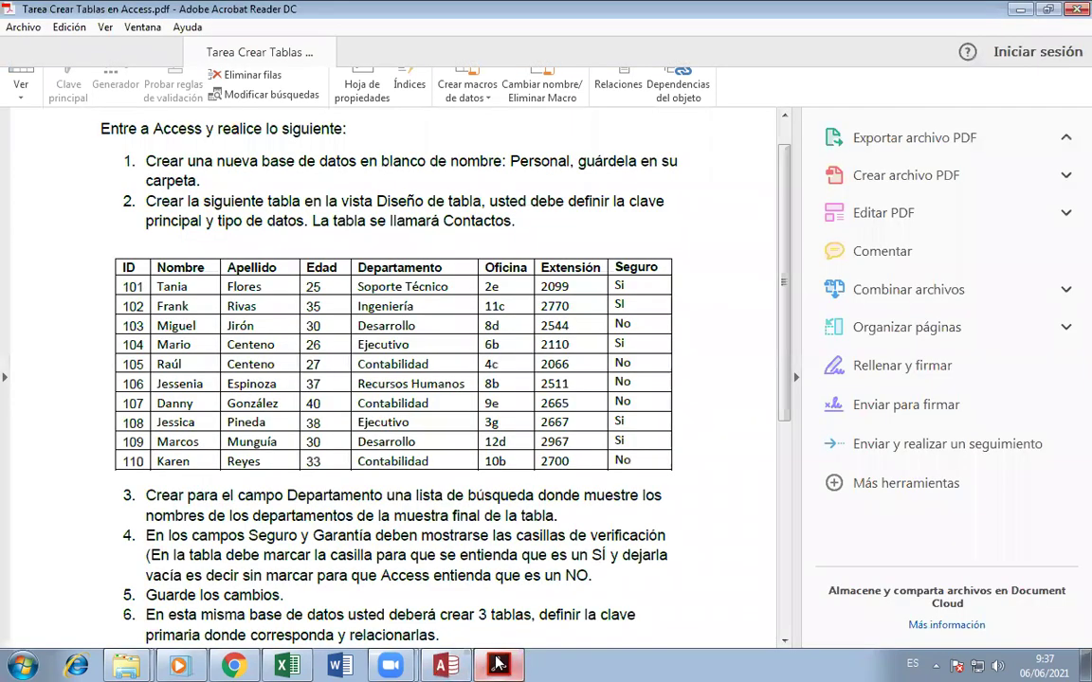
key(alt+Tab)
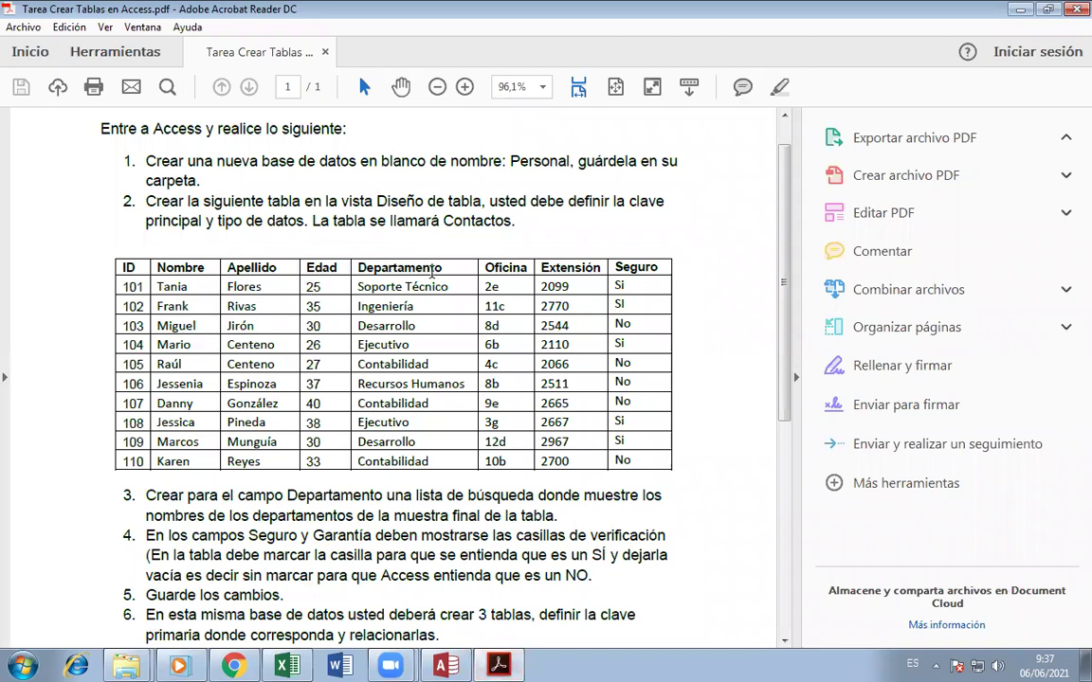
key(alt+Tab)
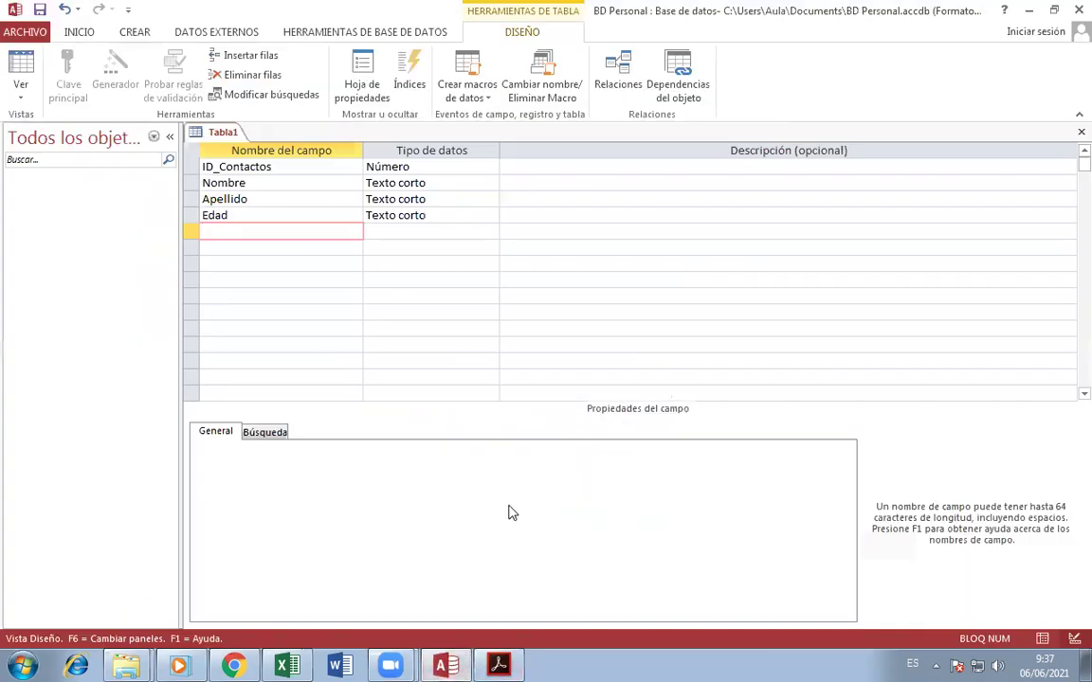
- Add Departamento, Oficina, Extensión and Seguro as Texto corto fields
text(Departamento)
key(Tab)
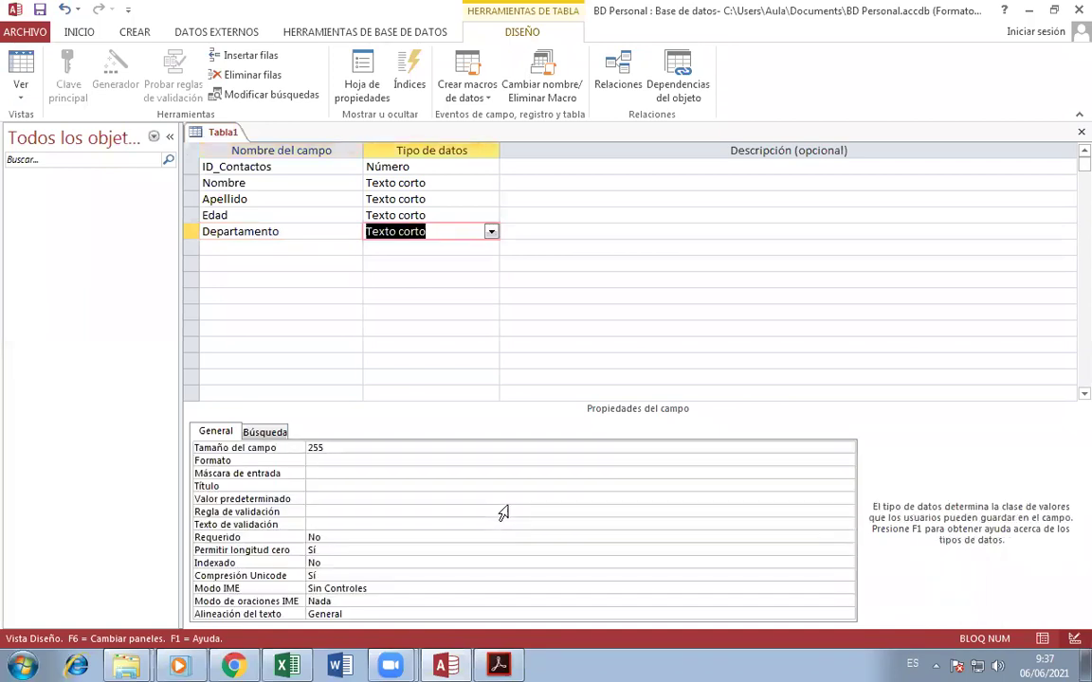
key(Tab)
key(Tab)
text(Oficina)
key(Tab)
key(Tab)
key(Tab)
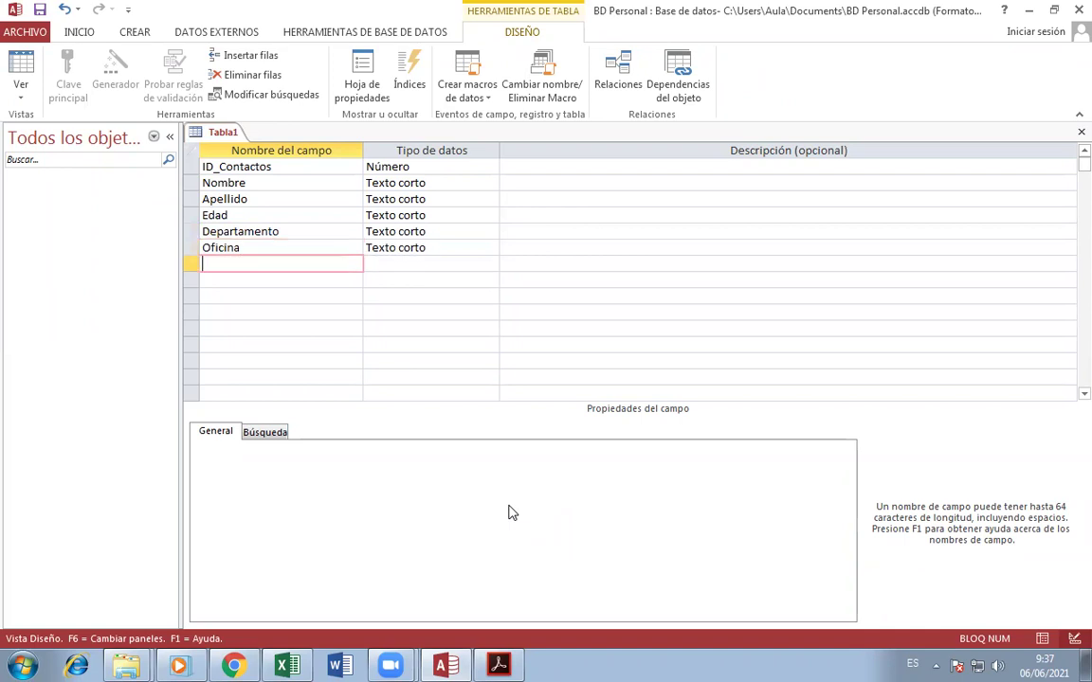
text(Extensión)
key(Tab)
key(Tab)
key(Tab)
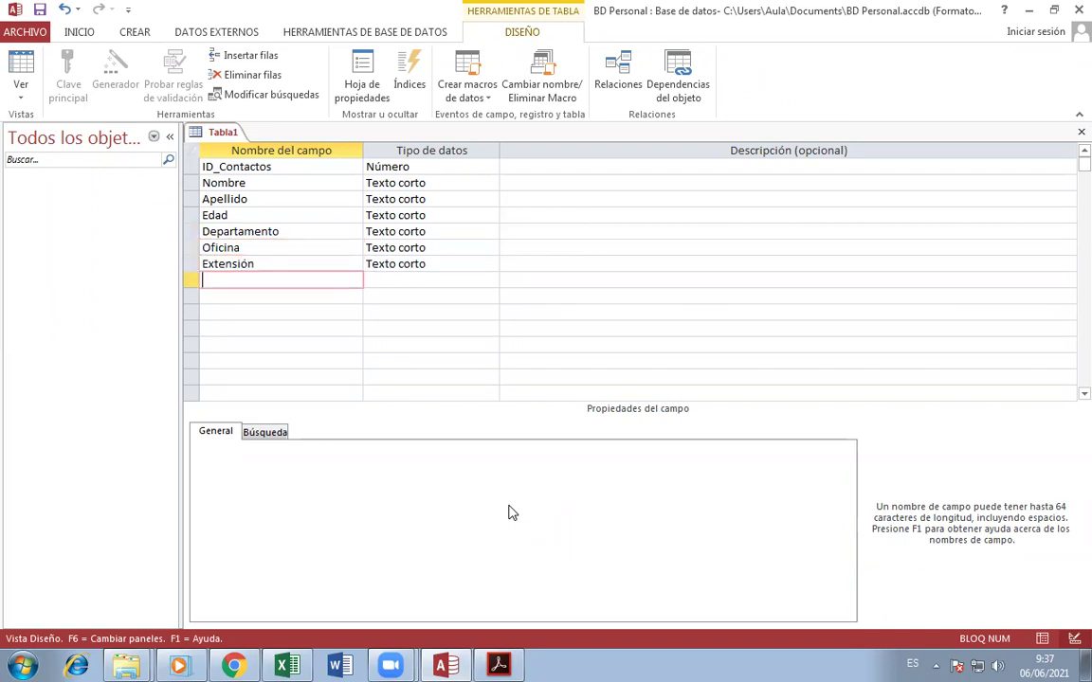
text(Segur)
key(Tab)
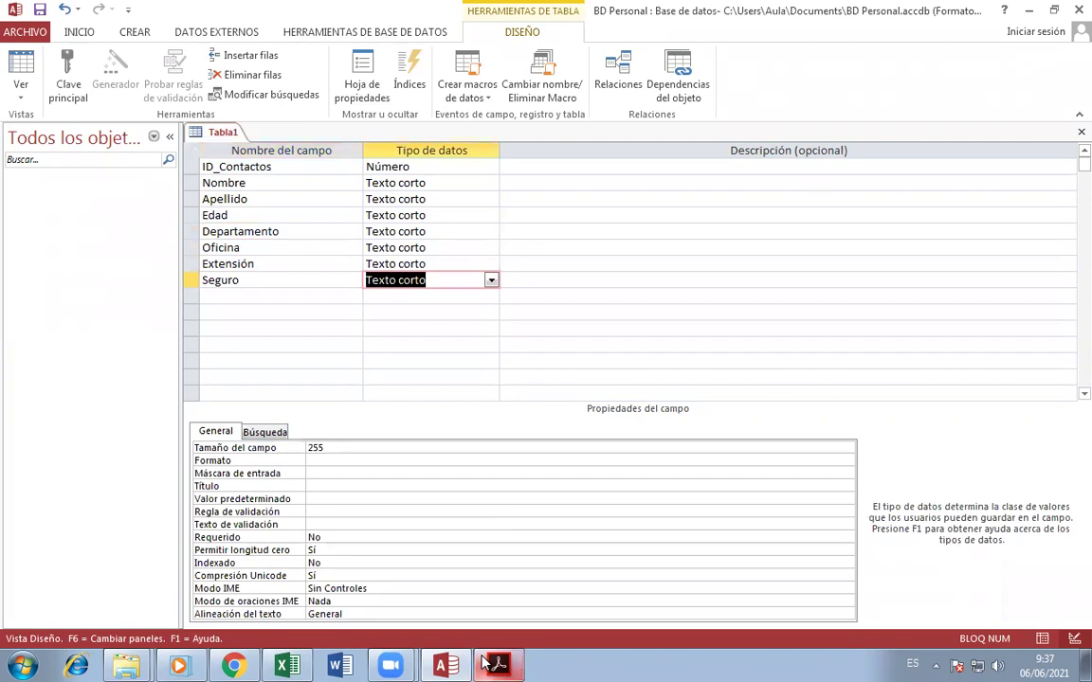
click(497, 663)
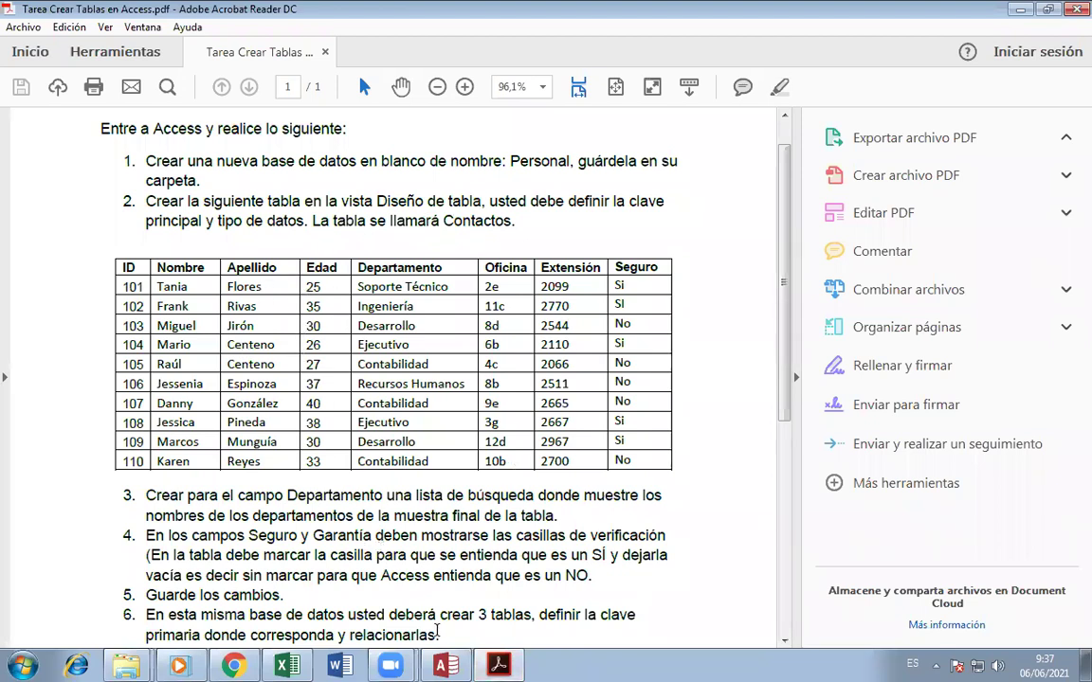
key(alt+Tab)
- Try Texto largo for Nombre, then set it back to Texto corto
click(280, 183)
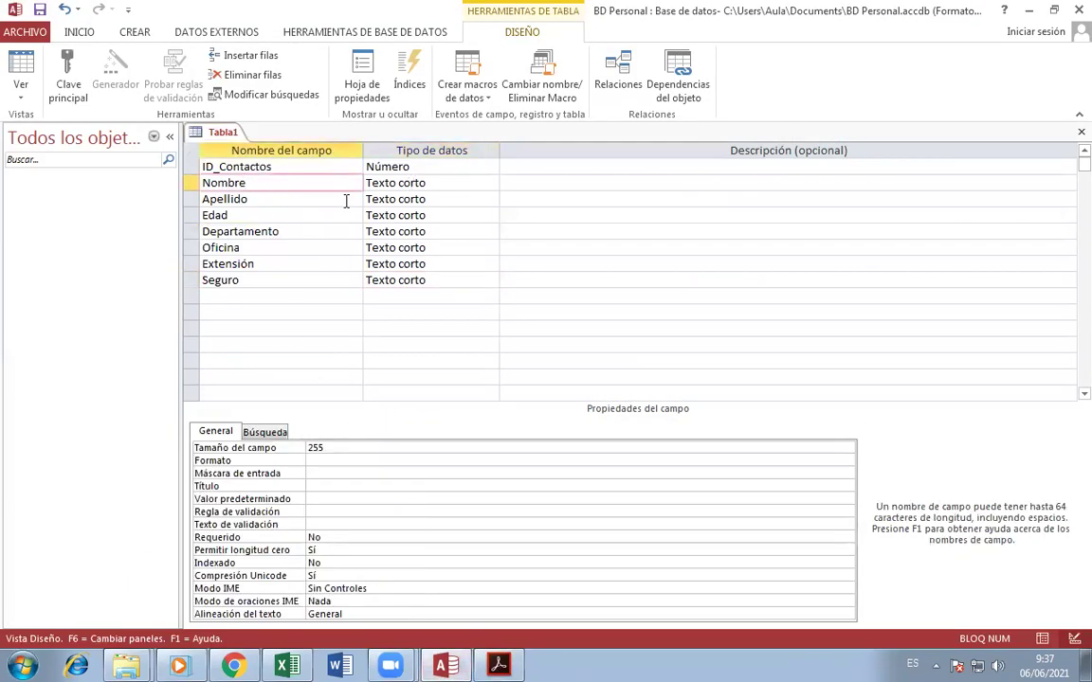
click(479, 183)
click(491, 183)
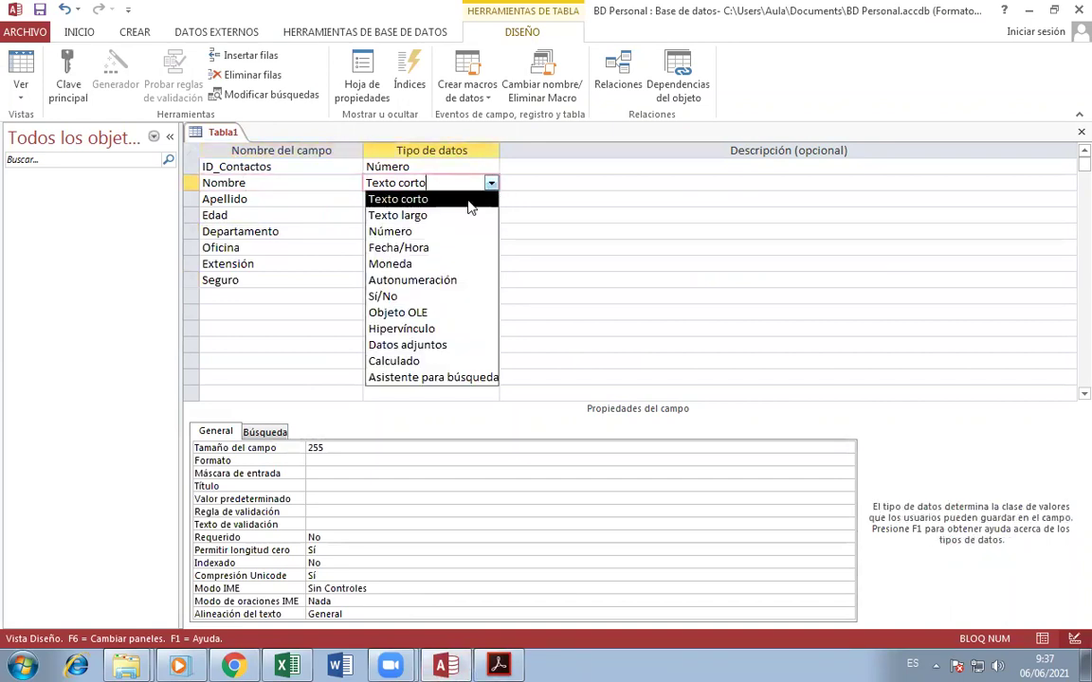
click(457, 217)
click(491, 183)
click(464, 198)
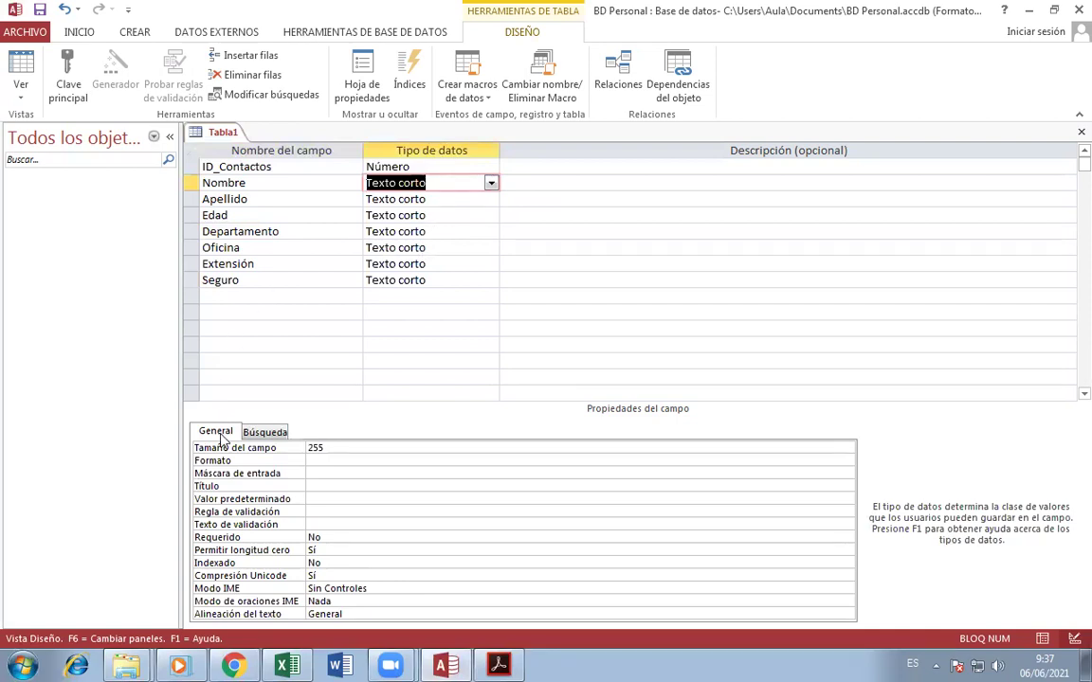
click(268, 180)
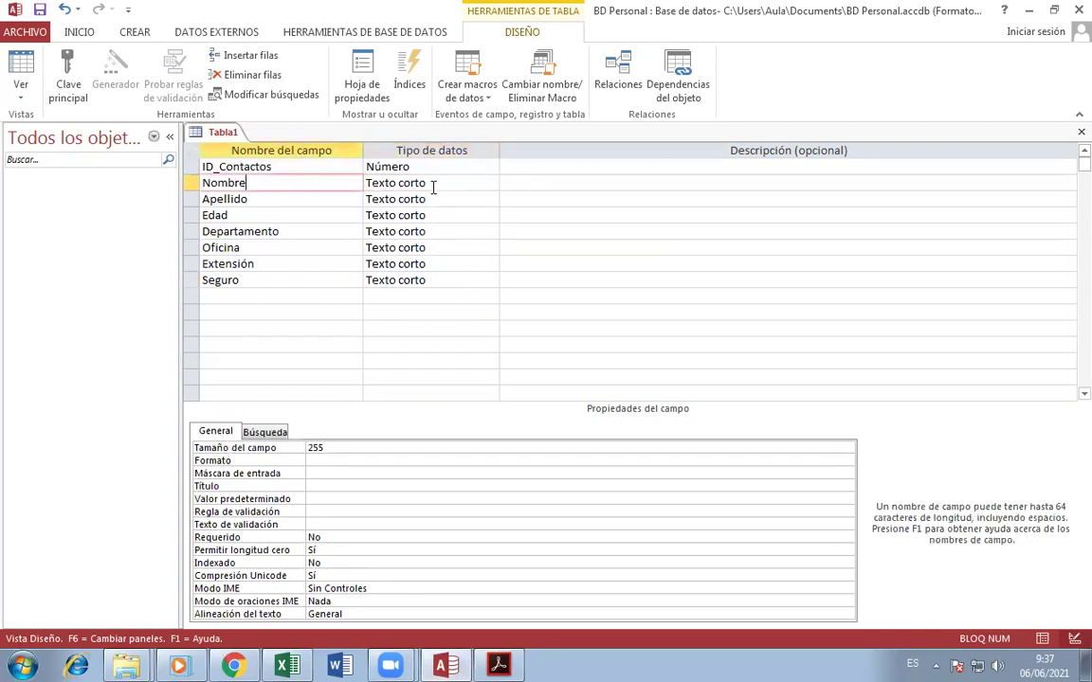
click(469, 184)
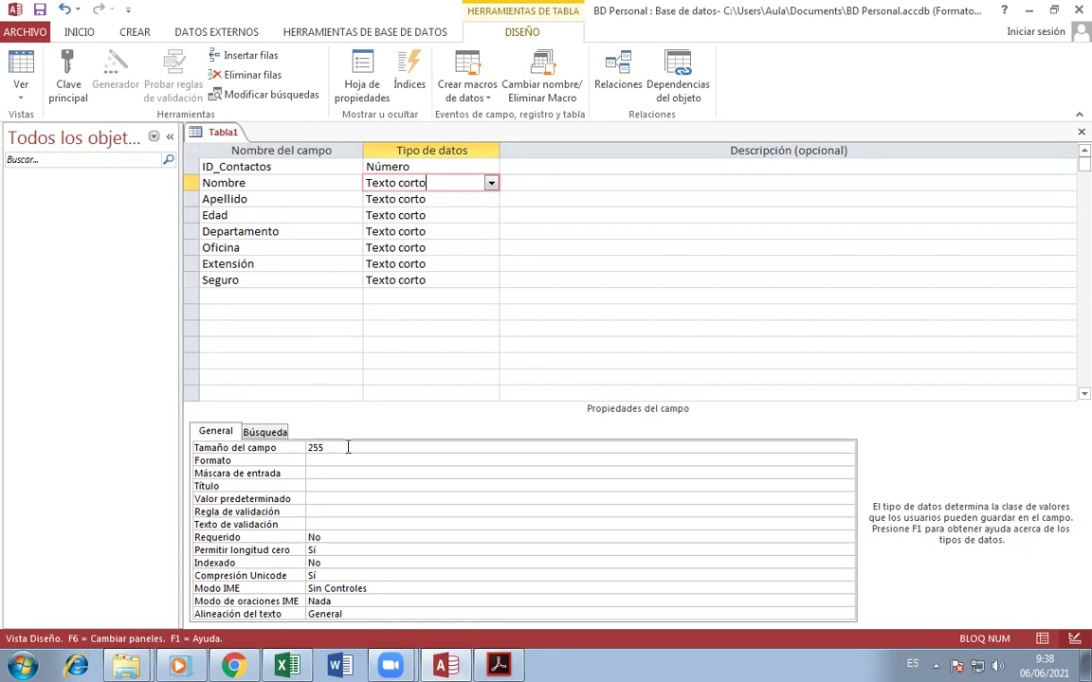
- Change Nombre's 255 field size and set Apellido's field size to 20
click(348, 448)
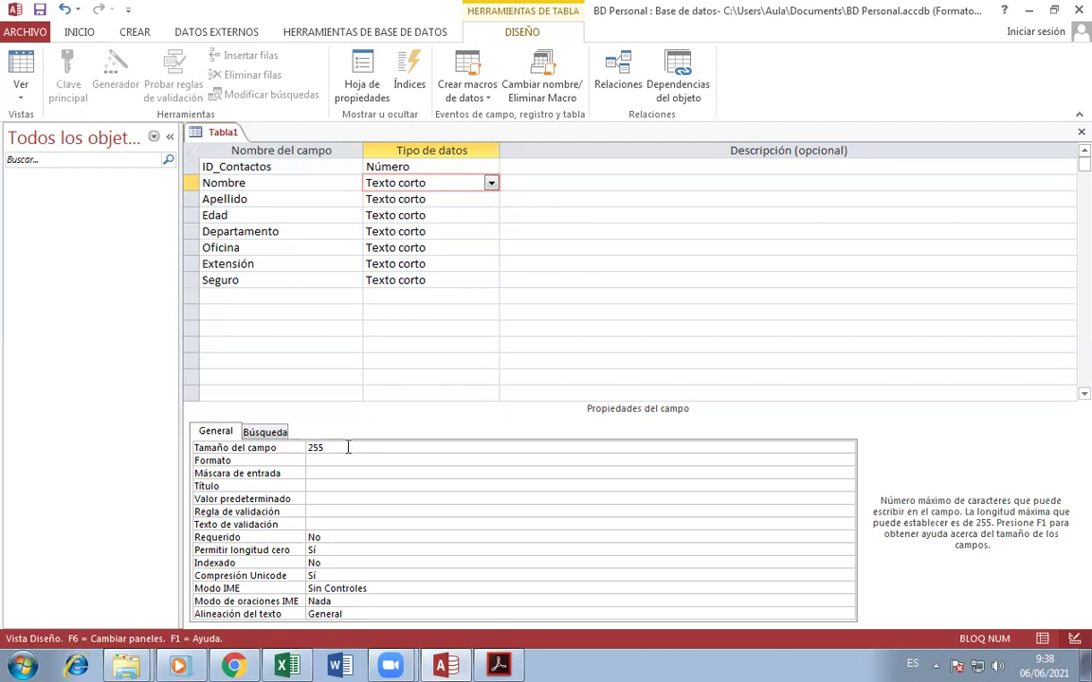
key(BackSpace)
key(BackSpace)
text(0)
click(296, 201)
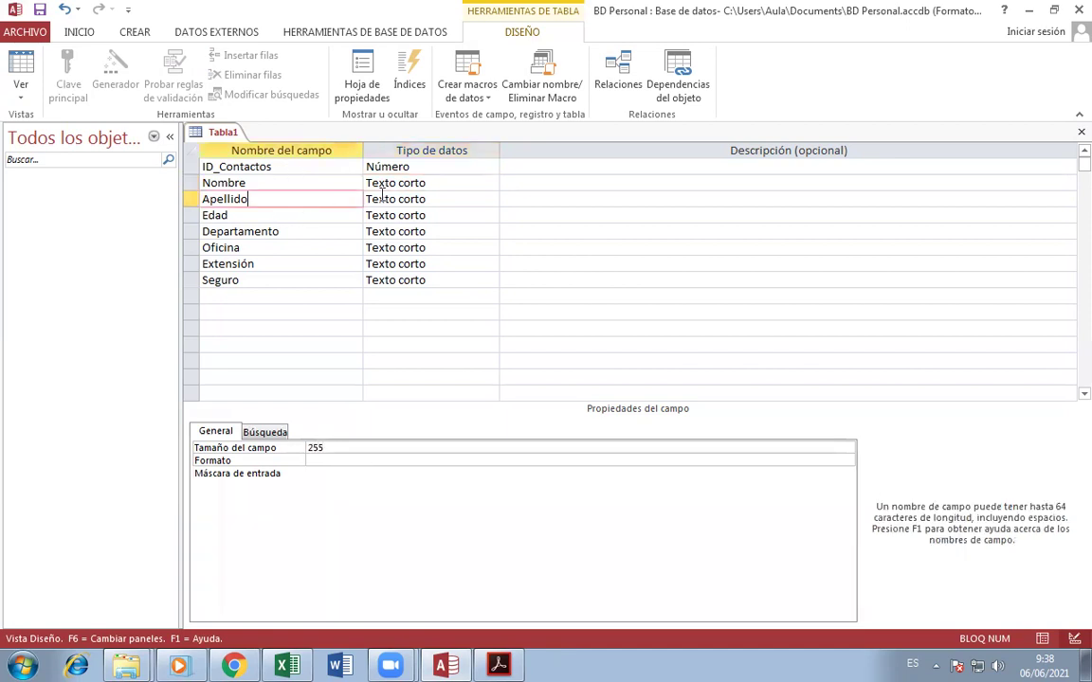
click(464, 200)
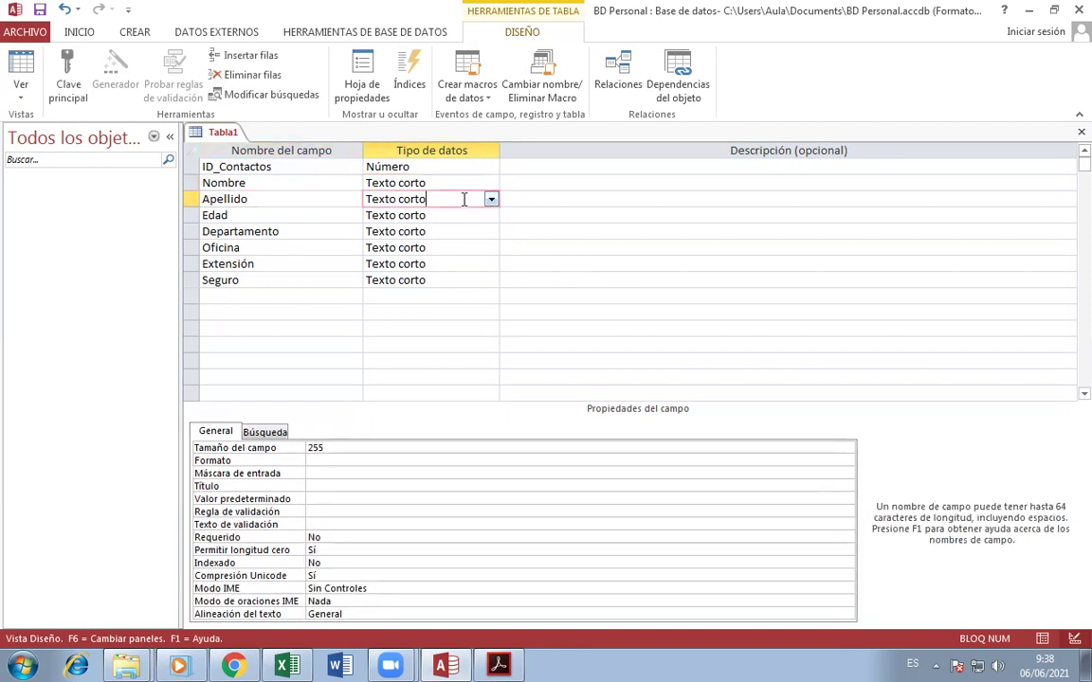
double_click(349, 452)
text(20)
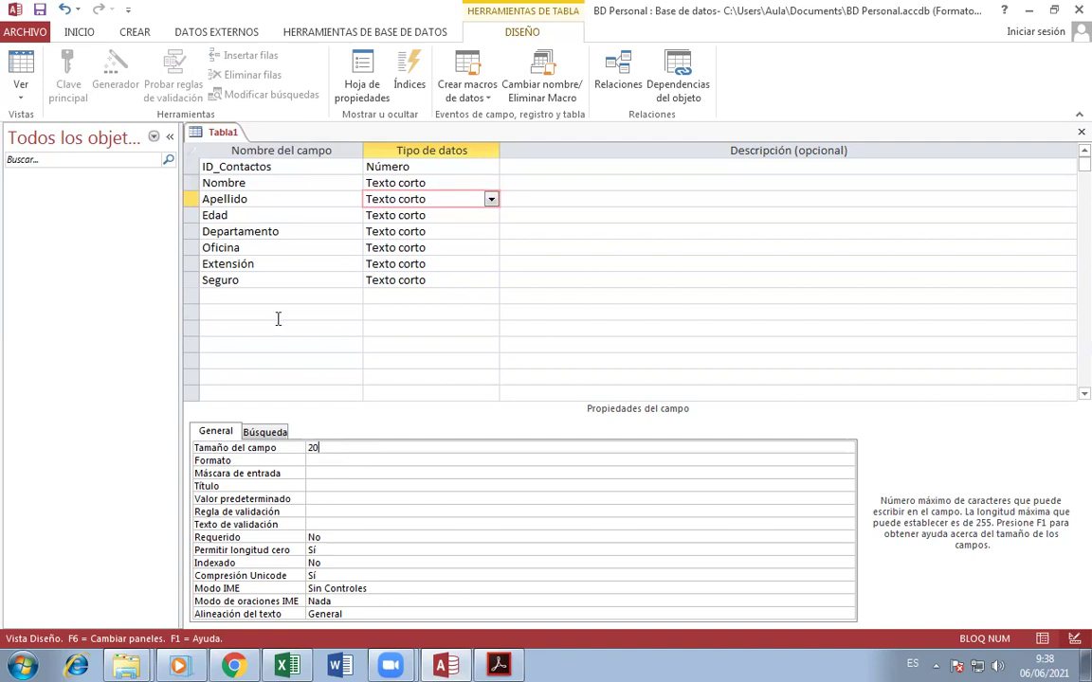
- Change Edad's data type to Número, checking the assignment PDF
click(314, 209)
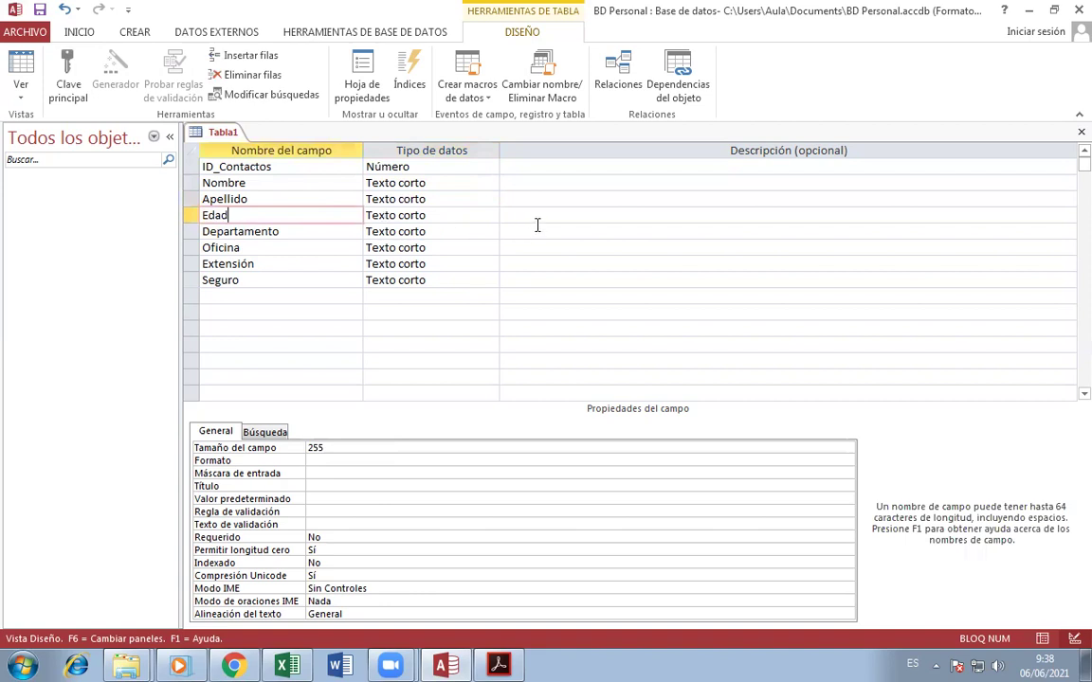
click(452, 215)
click(491, 216)
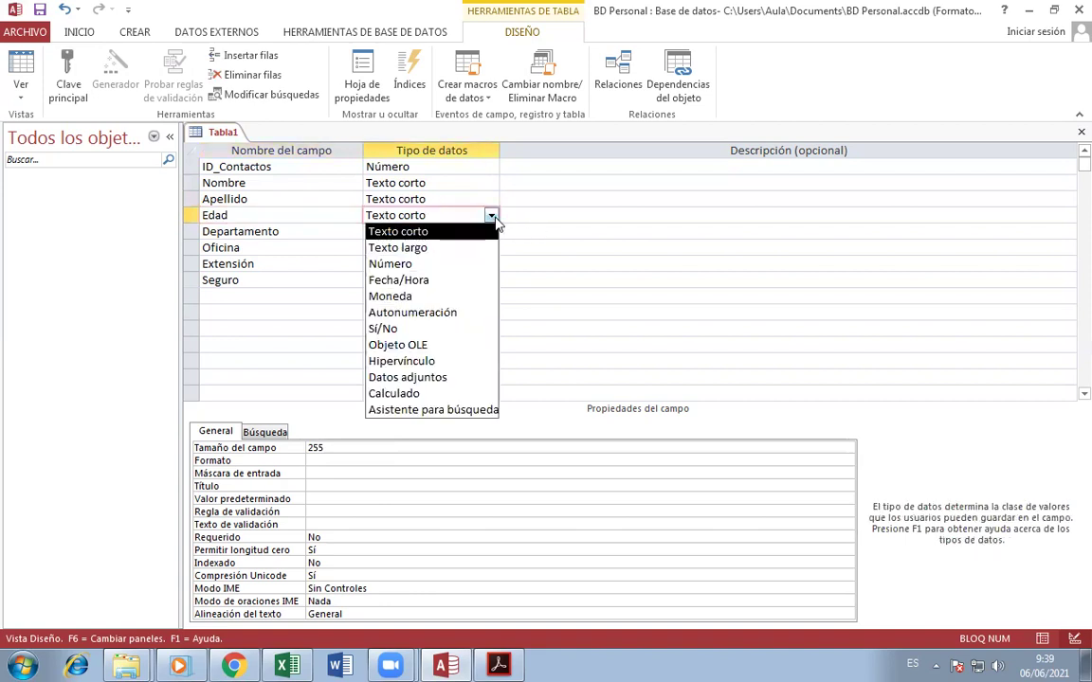
click(428, 265)
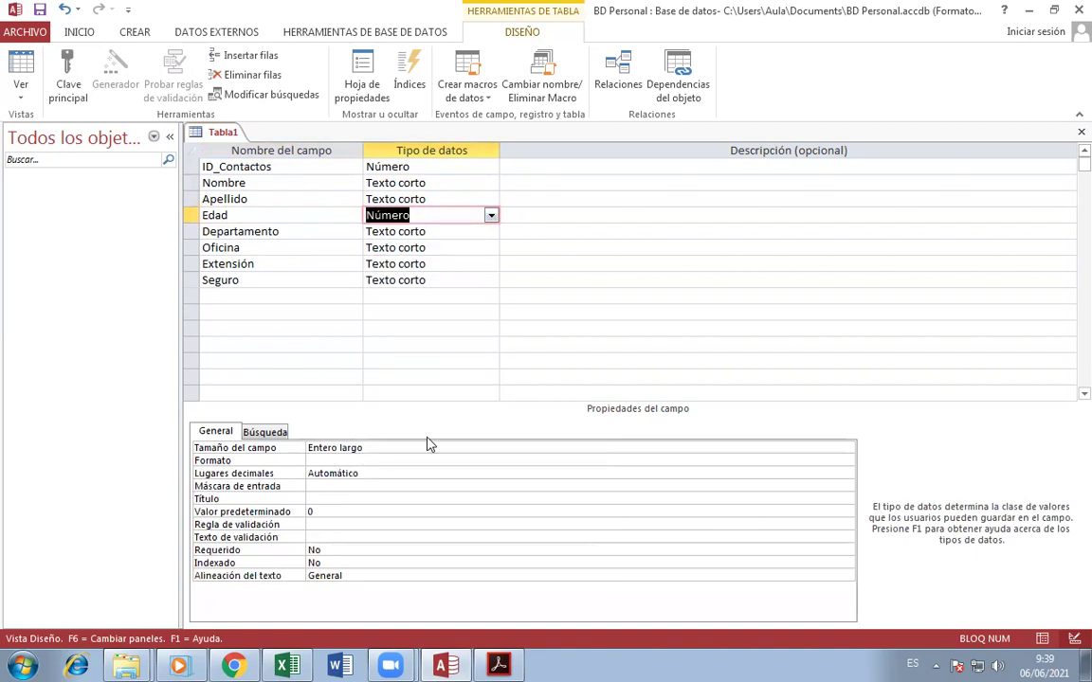
key(alt+Tab)
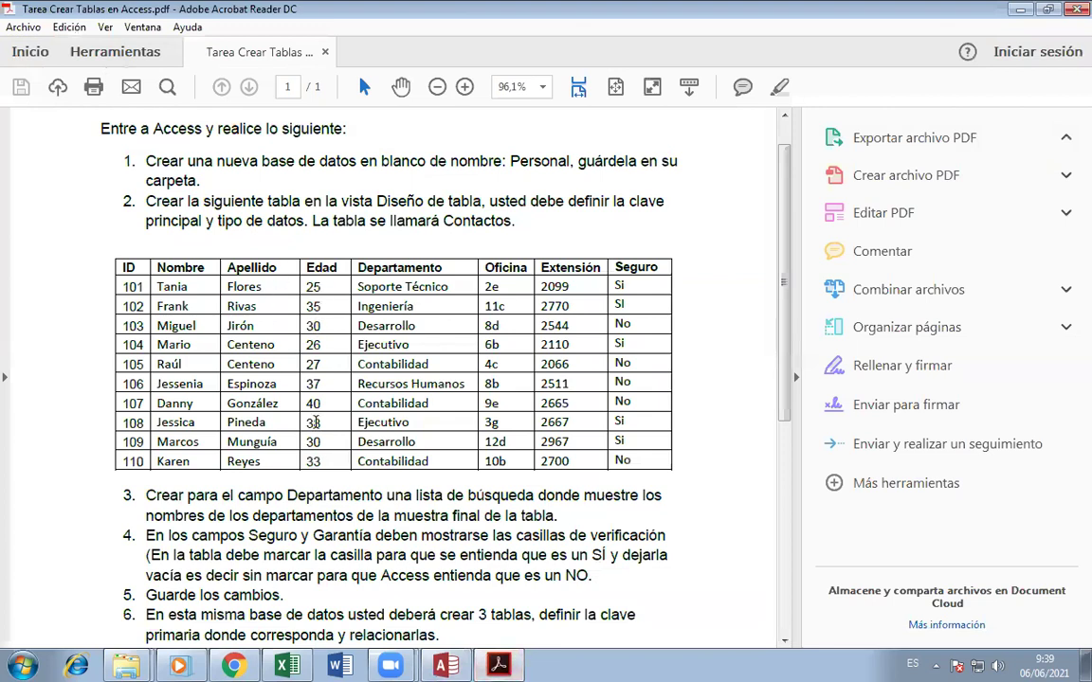
click(448, 664)
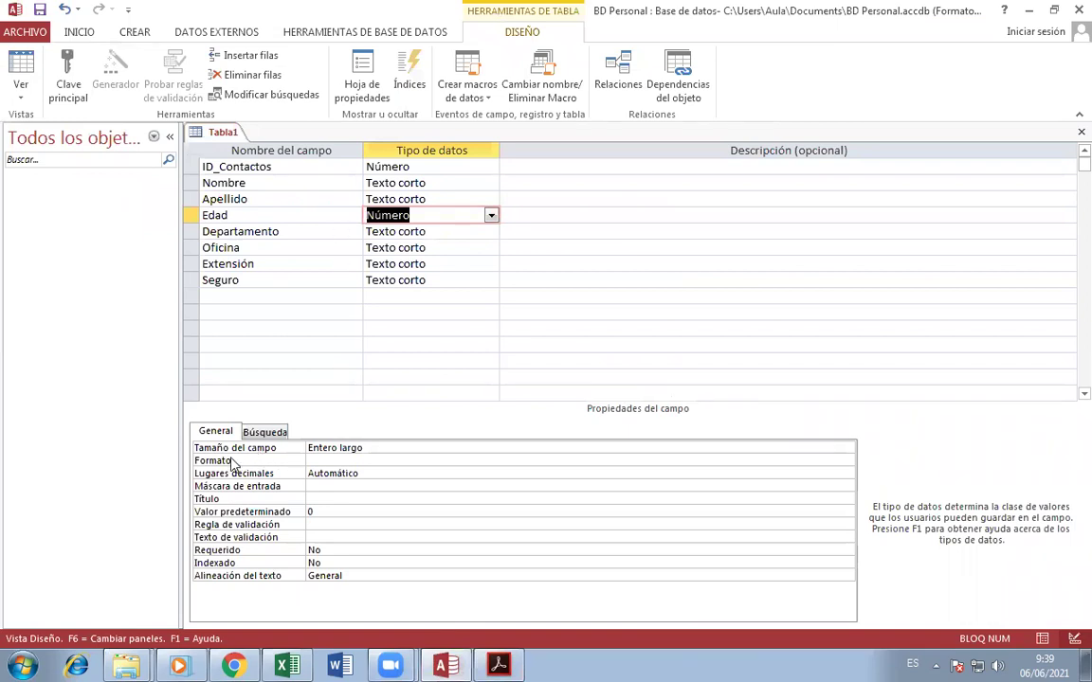
- Set Edad's Tamaño del campo to Entero largo
click(402, 448)
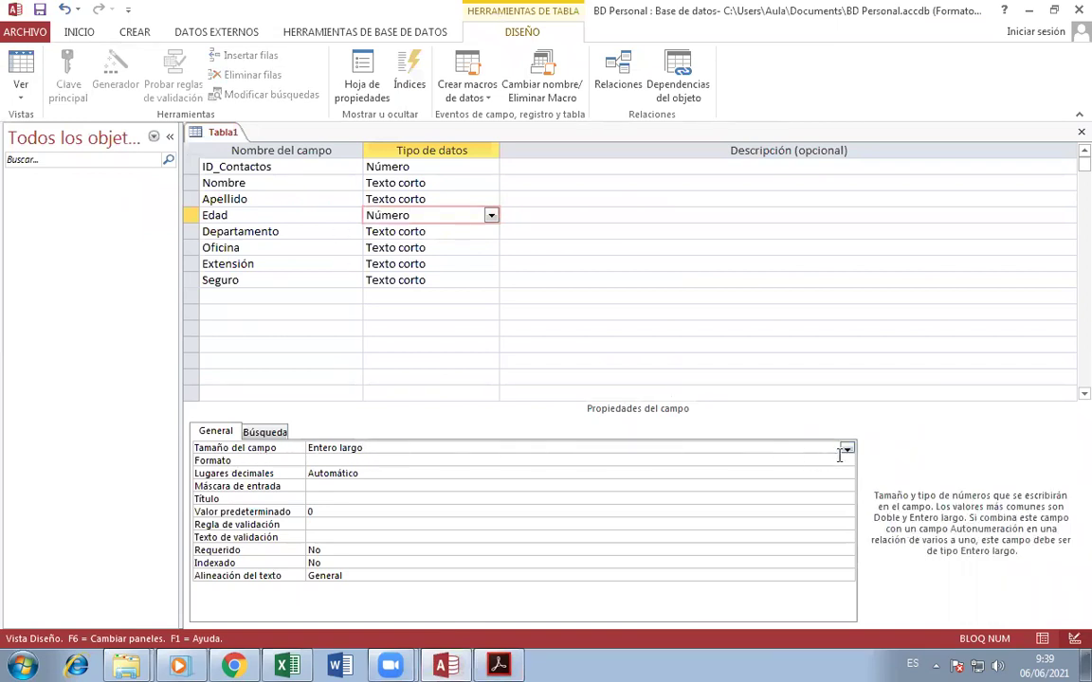
click(846, 450)
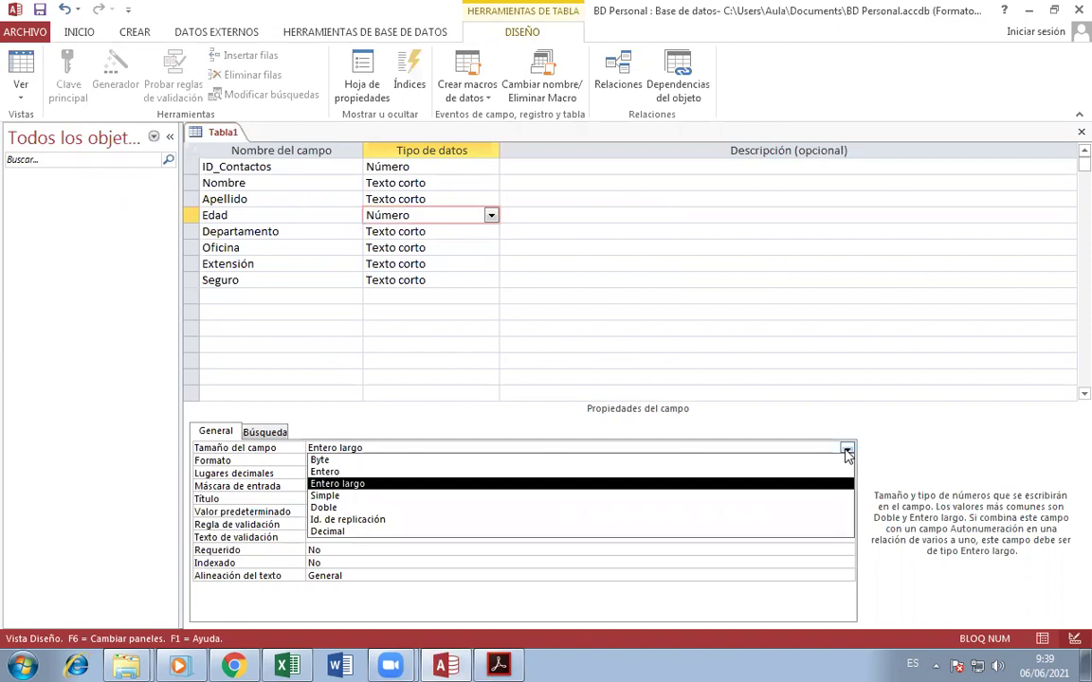
click(846, 451)
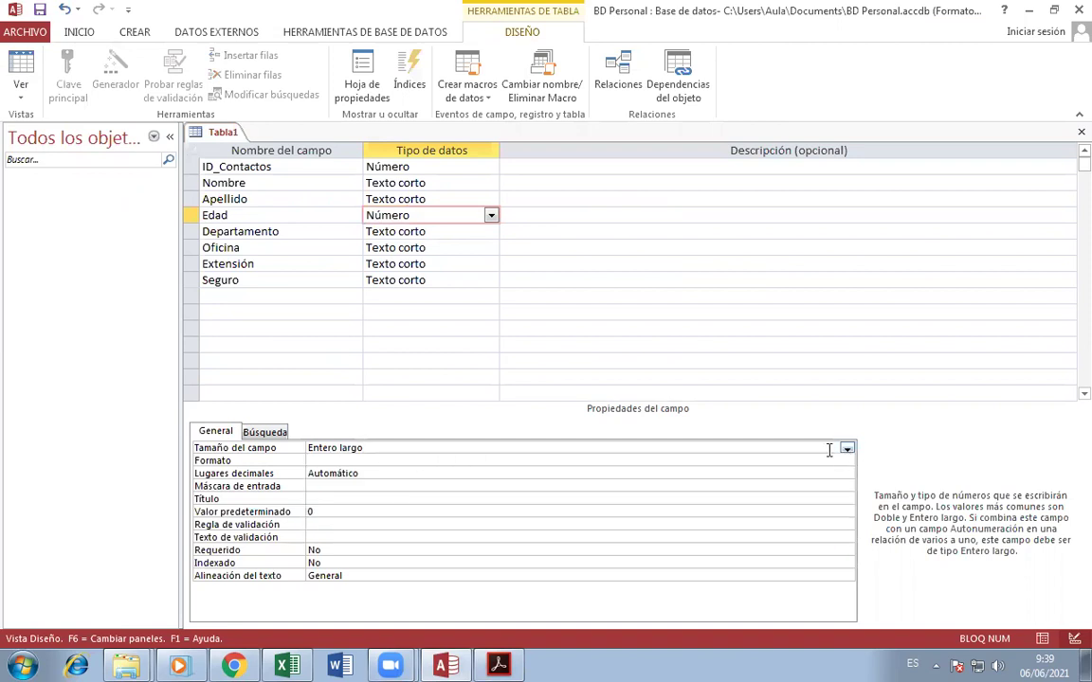
click(846, 451)
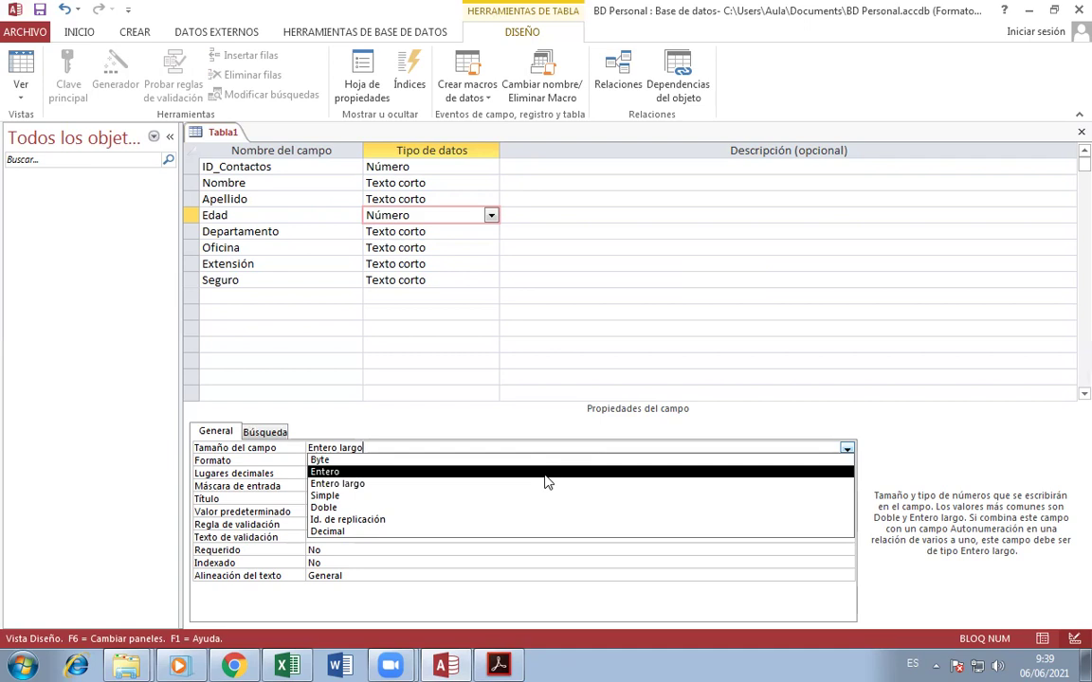
click(378, 482)
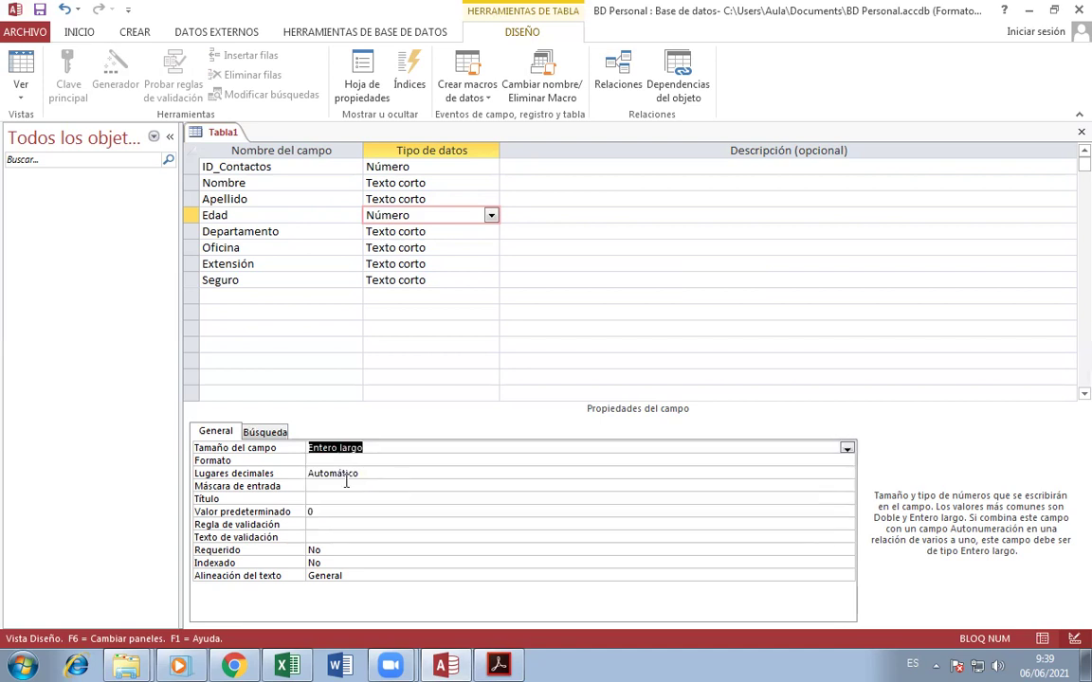
click(402, 447)
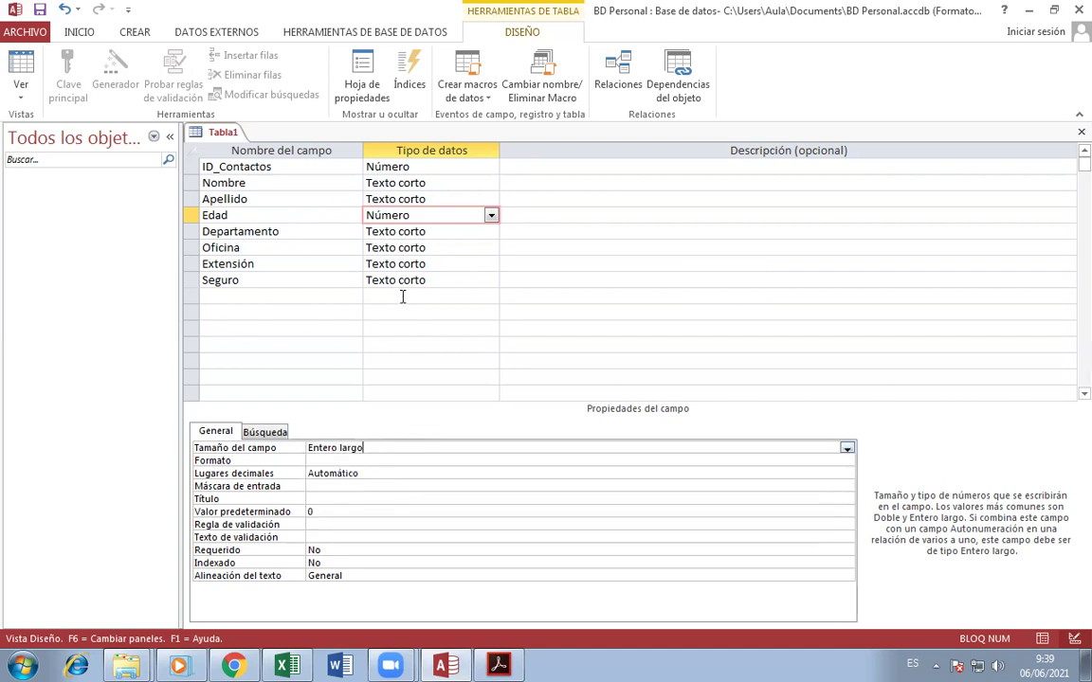
click(316, 219)
click(331, 234)
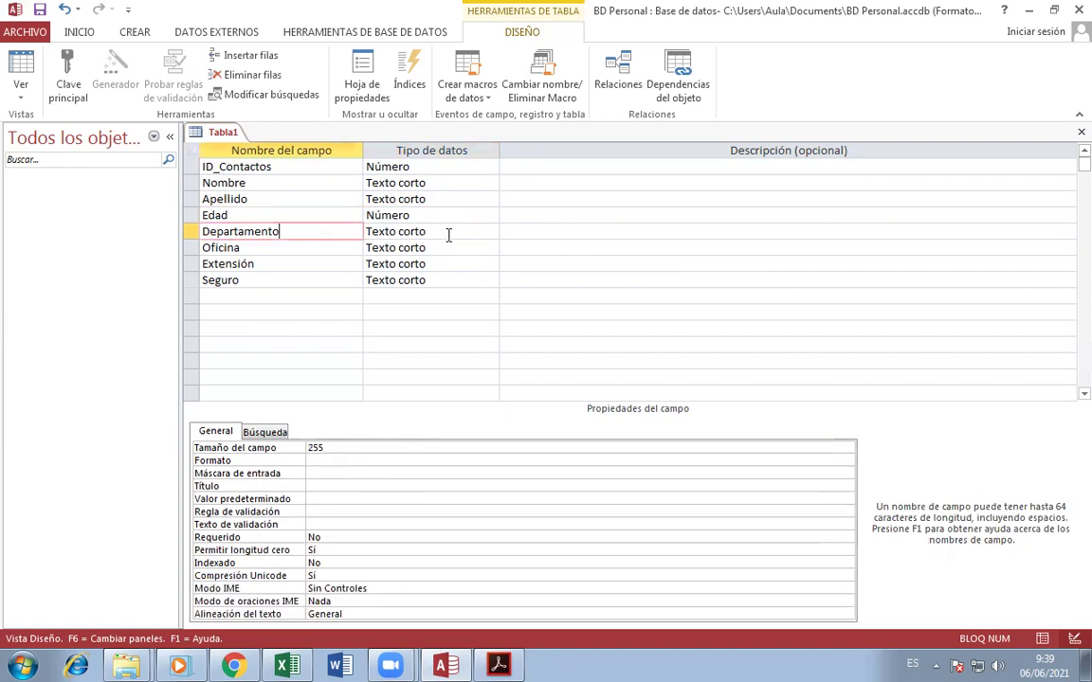
key(alt+Tab)
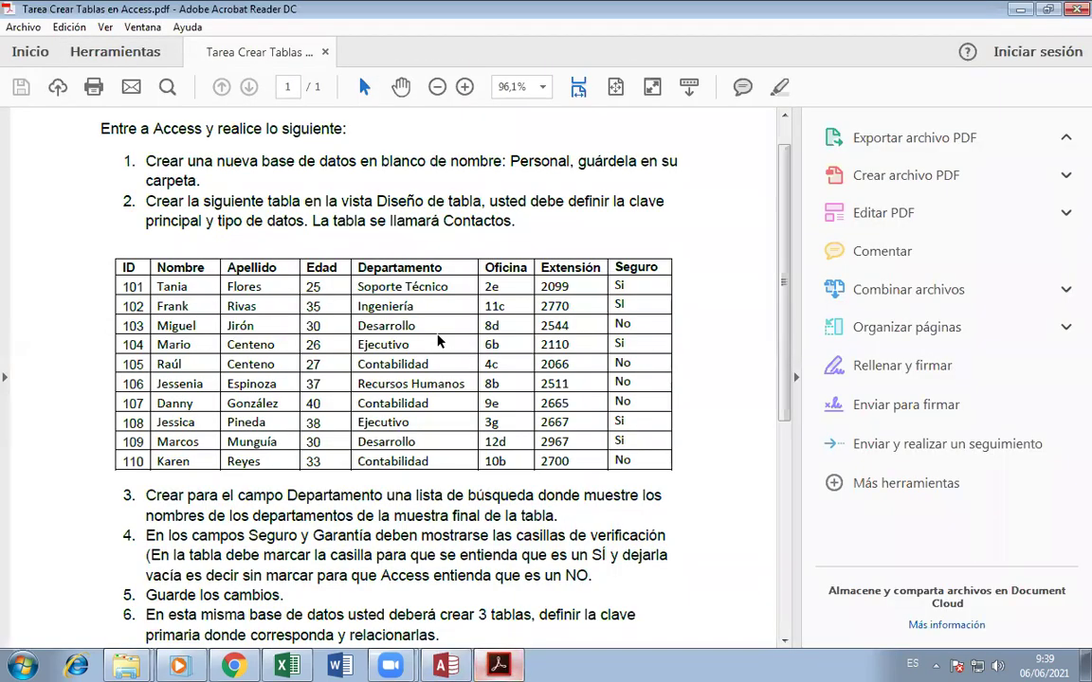
- Read item 3 of the assignment about the Departamento lookup list, then return to Access
scroll(180, 453, down, 2)
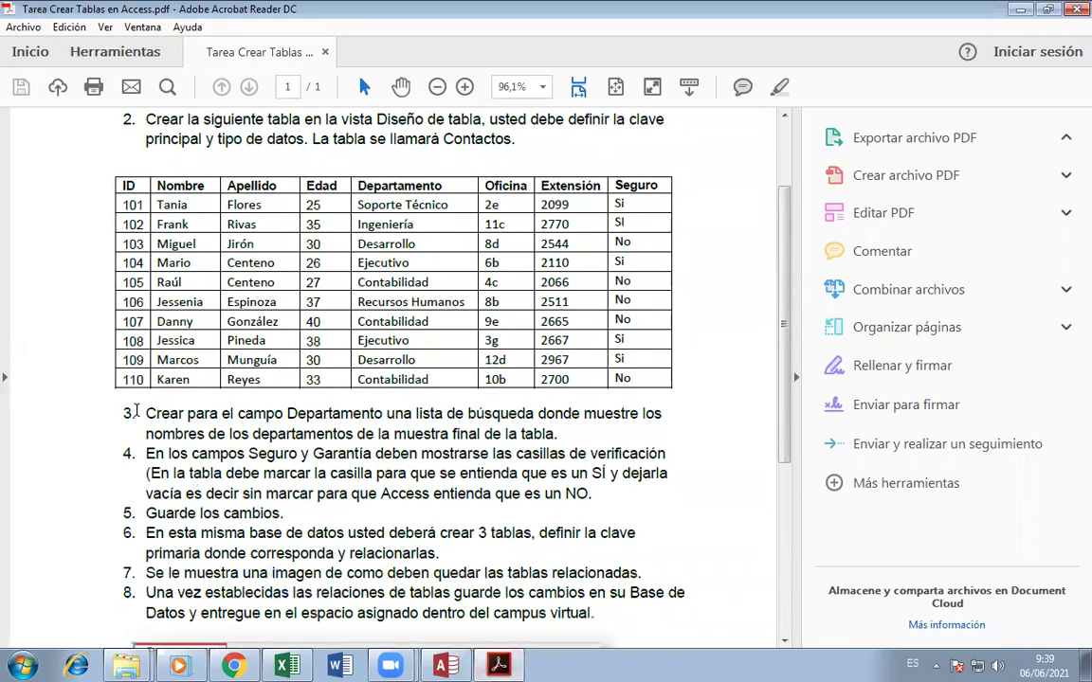
drag(149, 415, 563, 434)
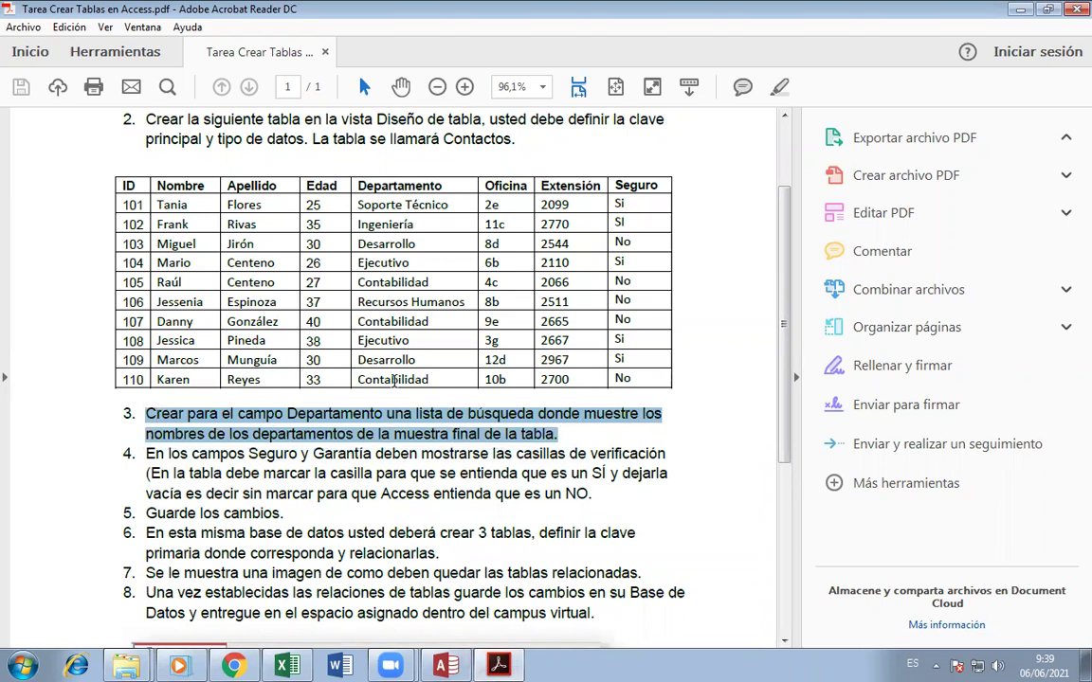
click(365, 225)
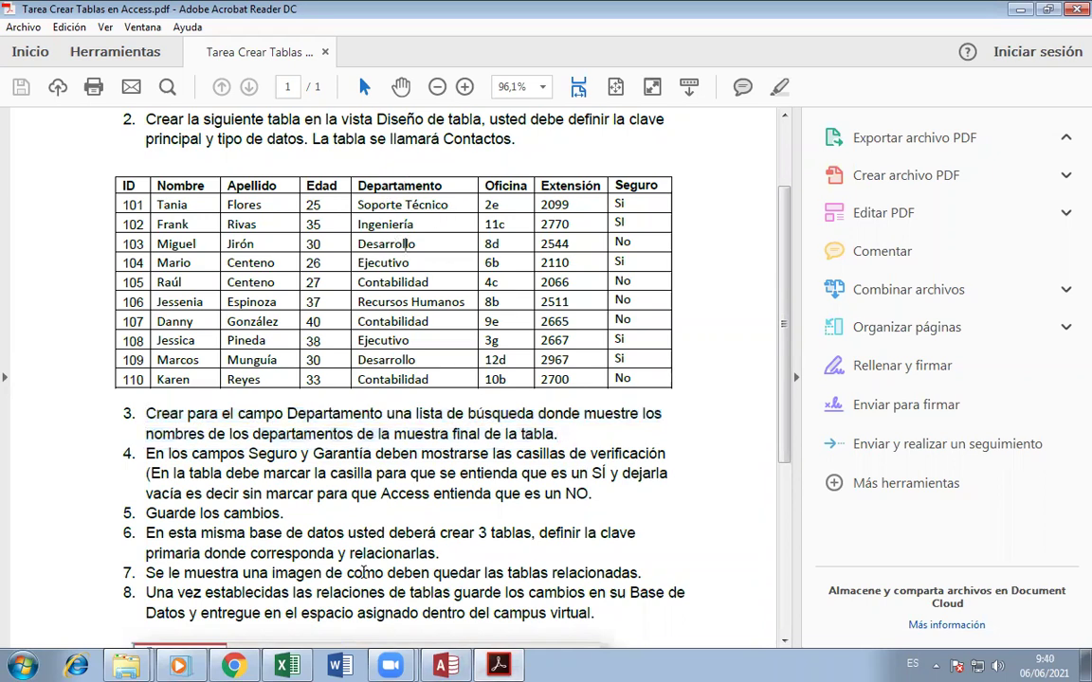
click(440, 665)
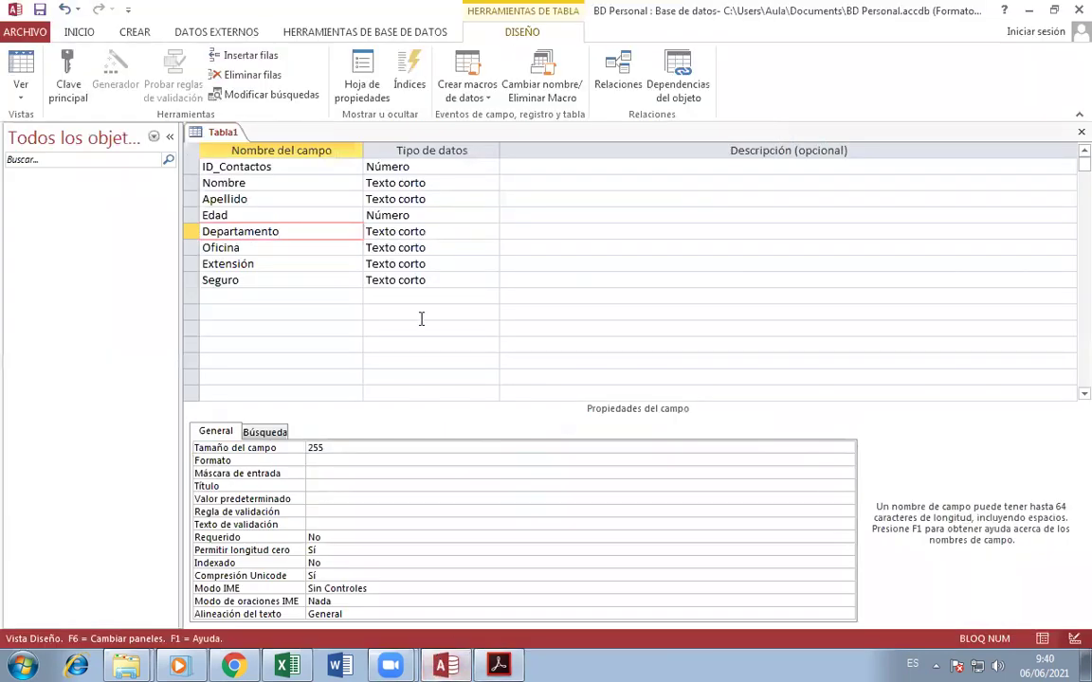
- Pick Asistente para búsqueda from Departamento's data type list to launch the Lookup Wizard
click(463, 232)
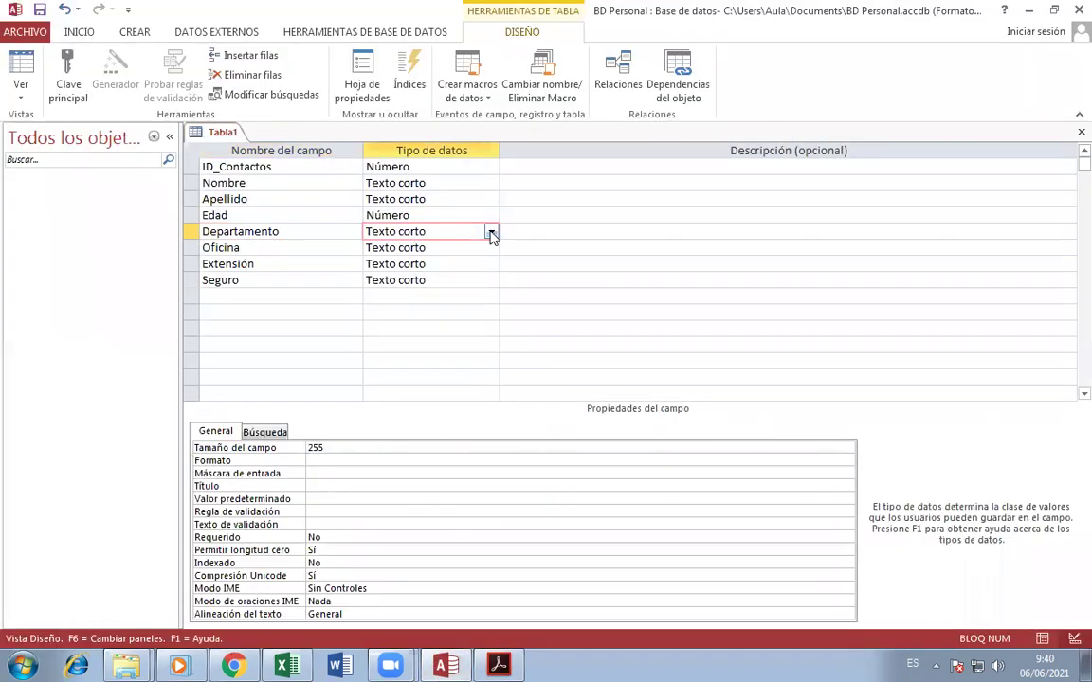
click(316, 231)
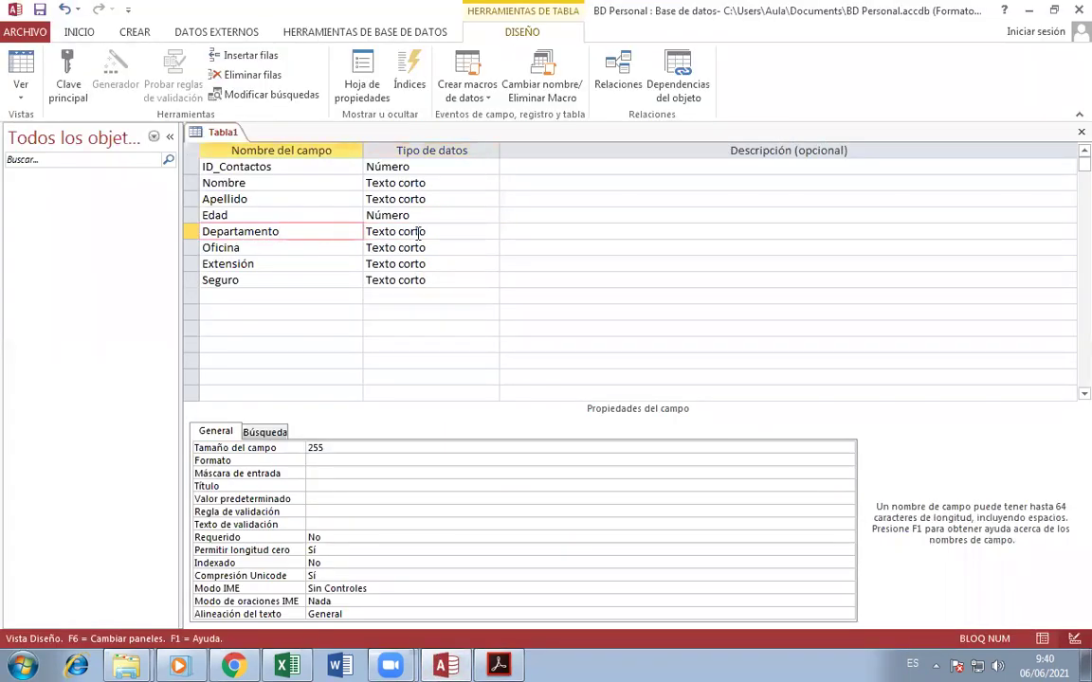
click(467, 232)
click(490, 231)
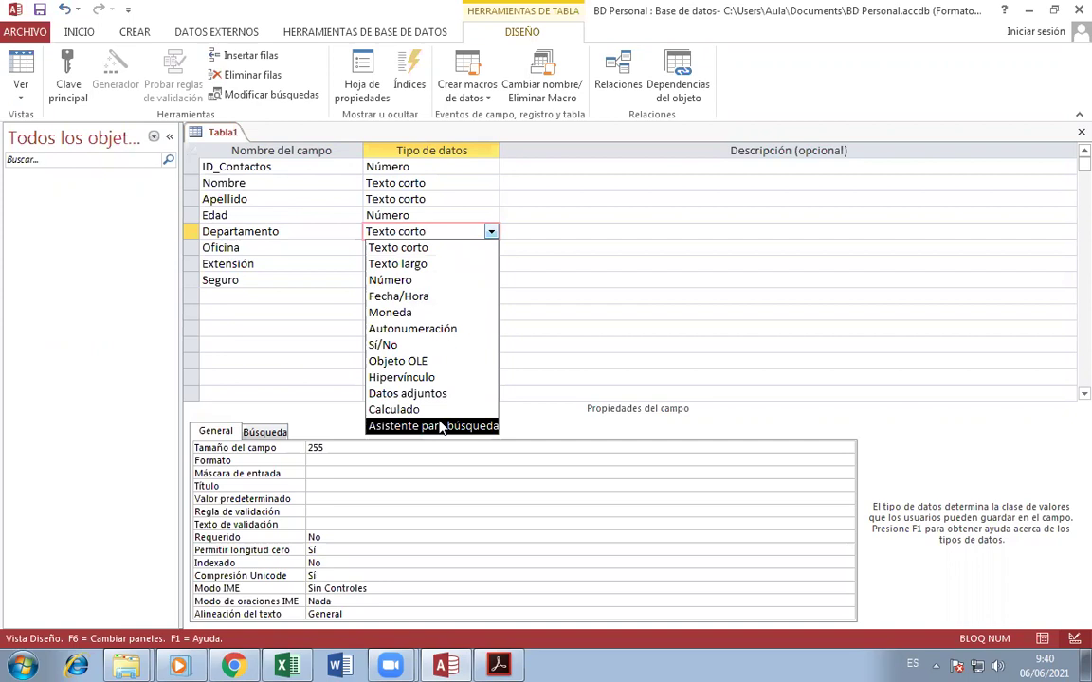
click(319, 231)
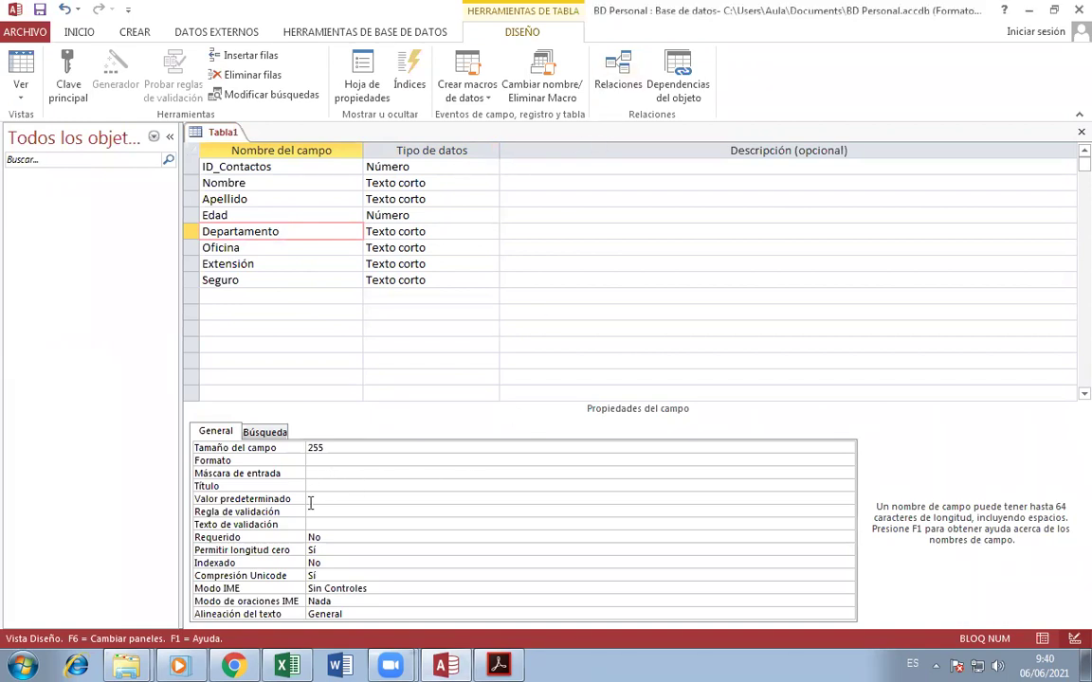
click(268, 435)
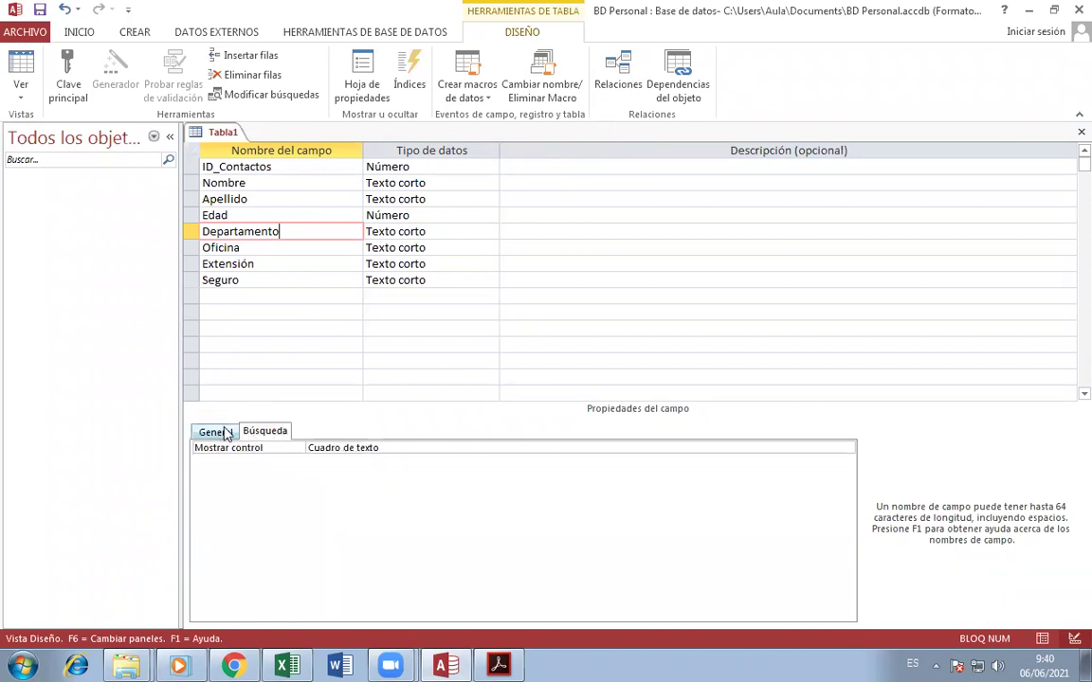
click(215, 432)
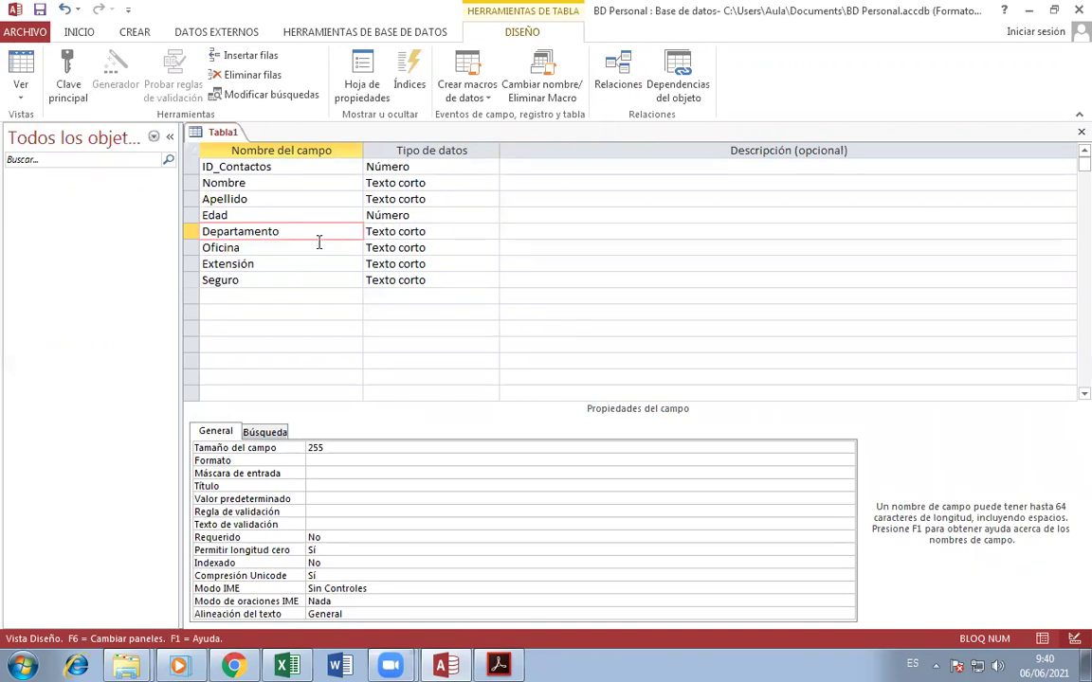
click(438, 232)
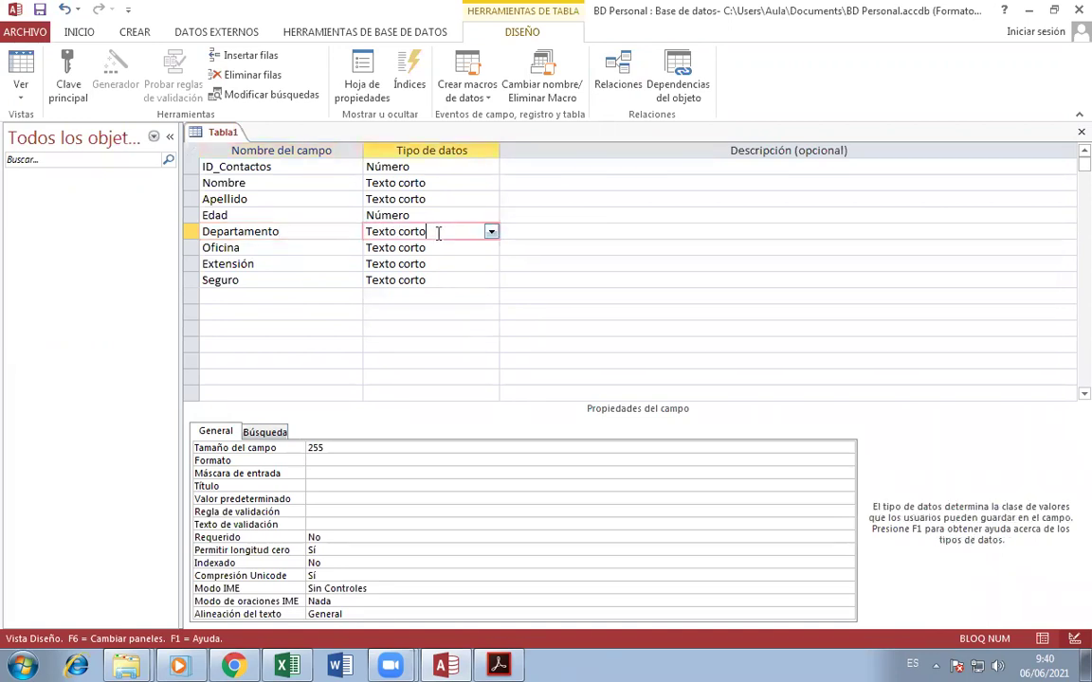
click(491, 233)
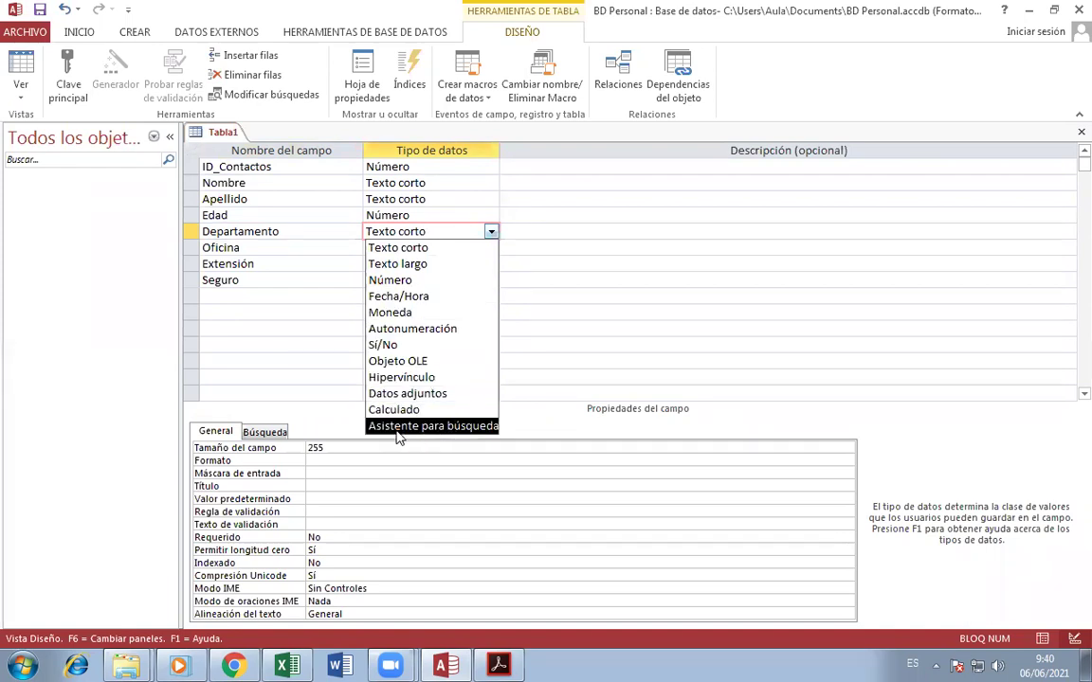
click(477, 428)
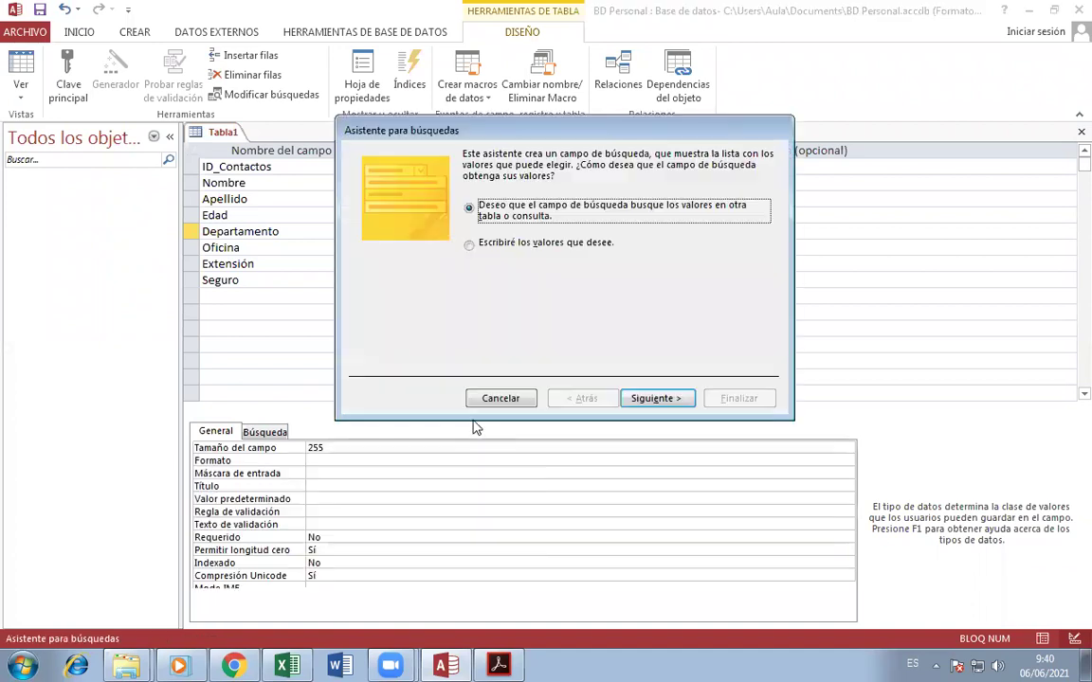
- Choose 'Escribiré los valores que desee' in the lookup wizard and go to the values page
drag(551, 130, 499, 128)
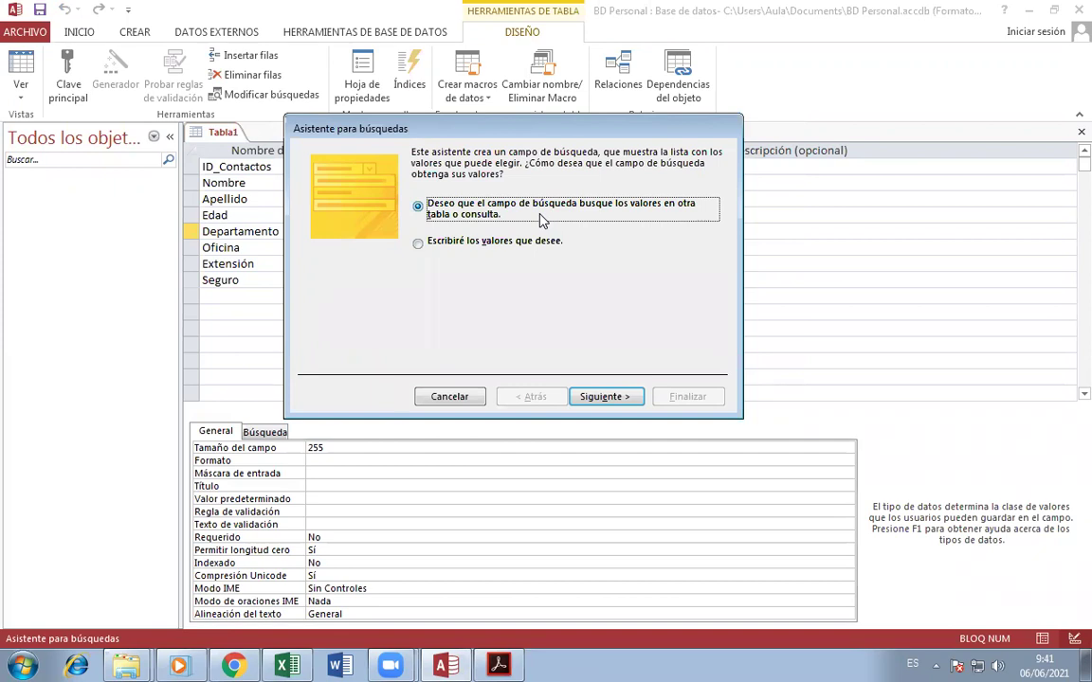
click(423, 254)
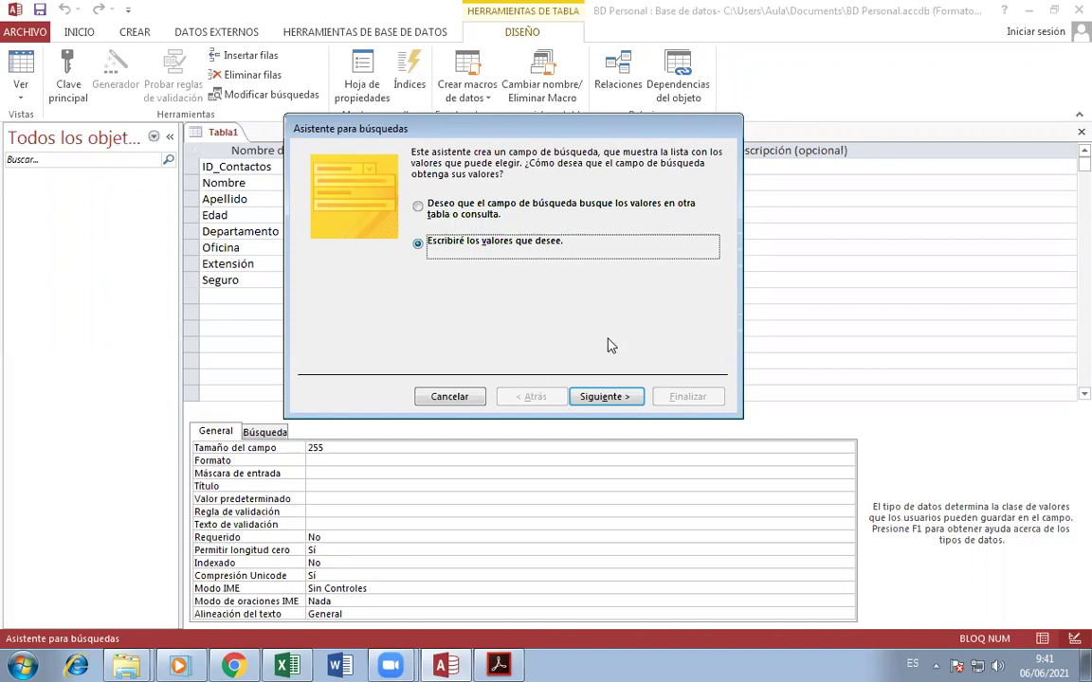
click(626, 402)
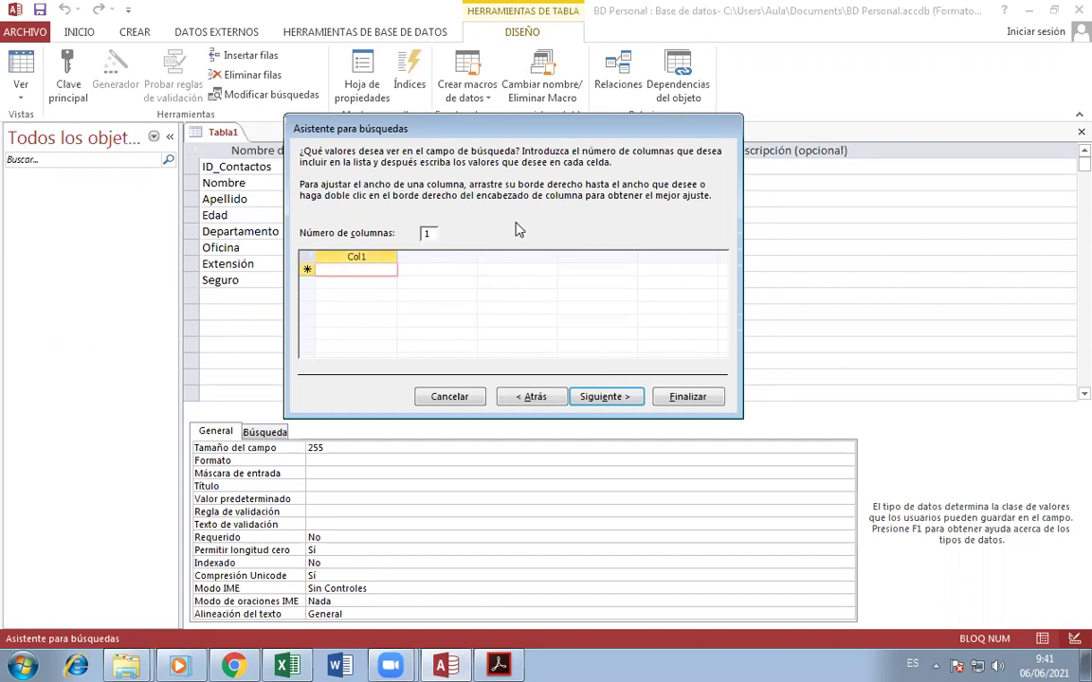
- Check the PDF's department names and type Soporte Técnico as the first Col1 value
click(494, 664)
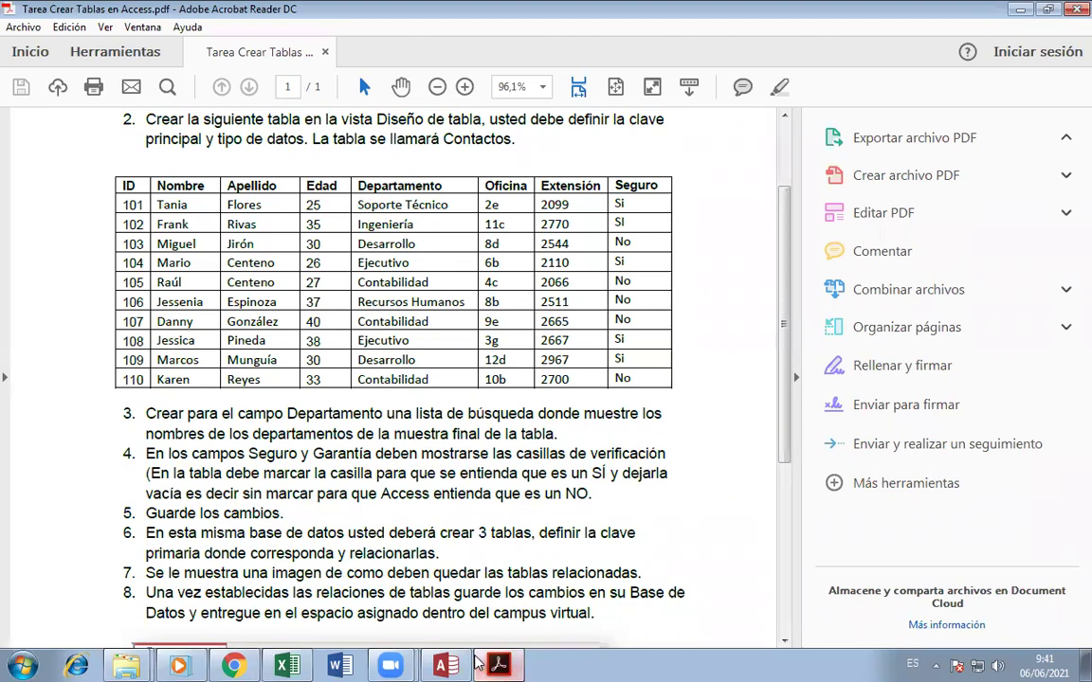
click(441, 666)
text(Soporte)
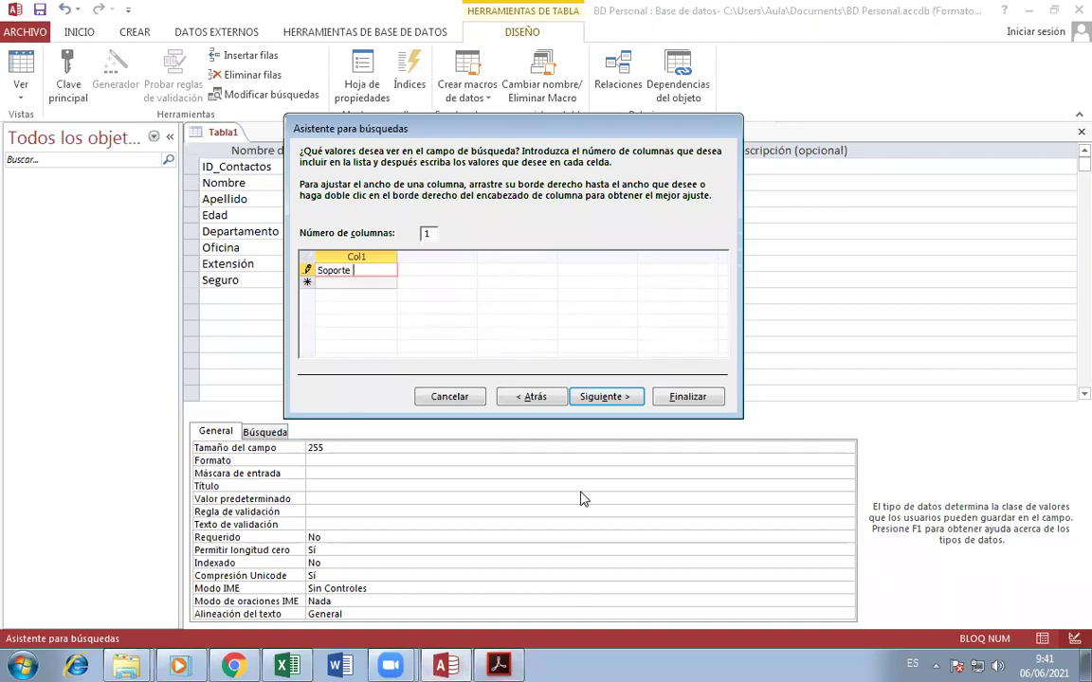
text( Tñecnico)
key(Return)
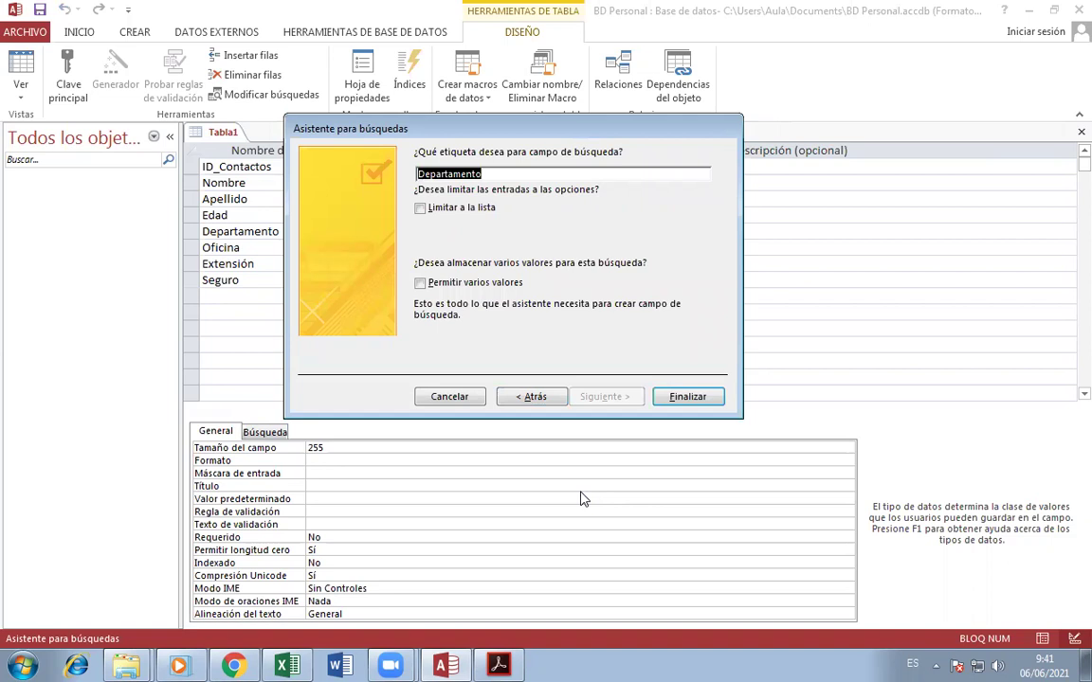
- Go back to the values page and fix the first entry's typo to read Soporte Técnico
click(550, 404)
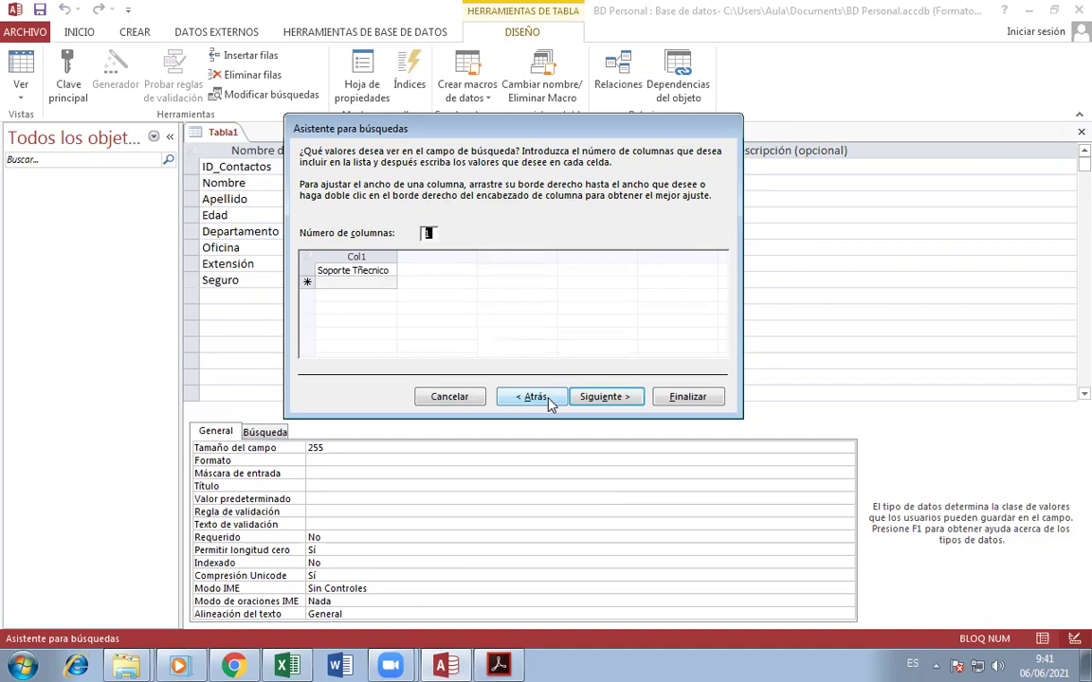
click(389, 271)
key(BackSpace)
key(BackSpace)
key(BackSpace)
key(BackSpace)
key(BackSpace)
key(BackSpace)
key(BackSpace)
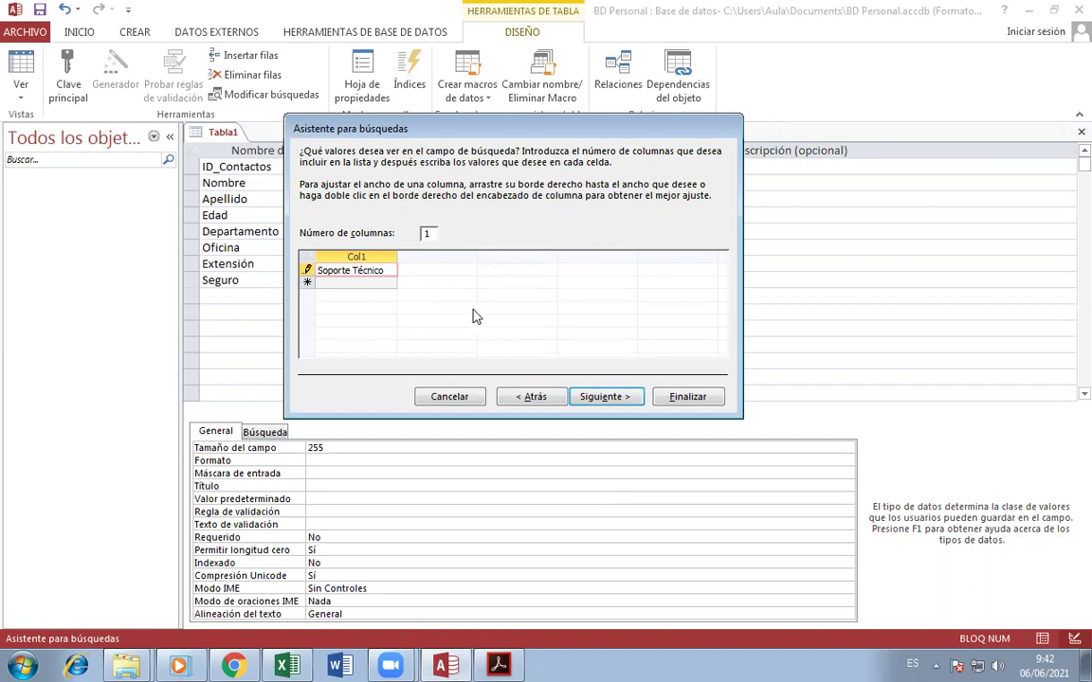
key(Down)
key(Up)
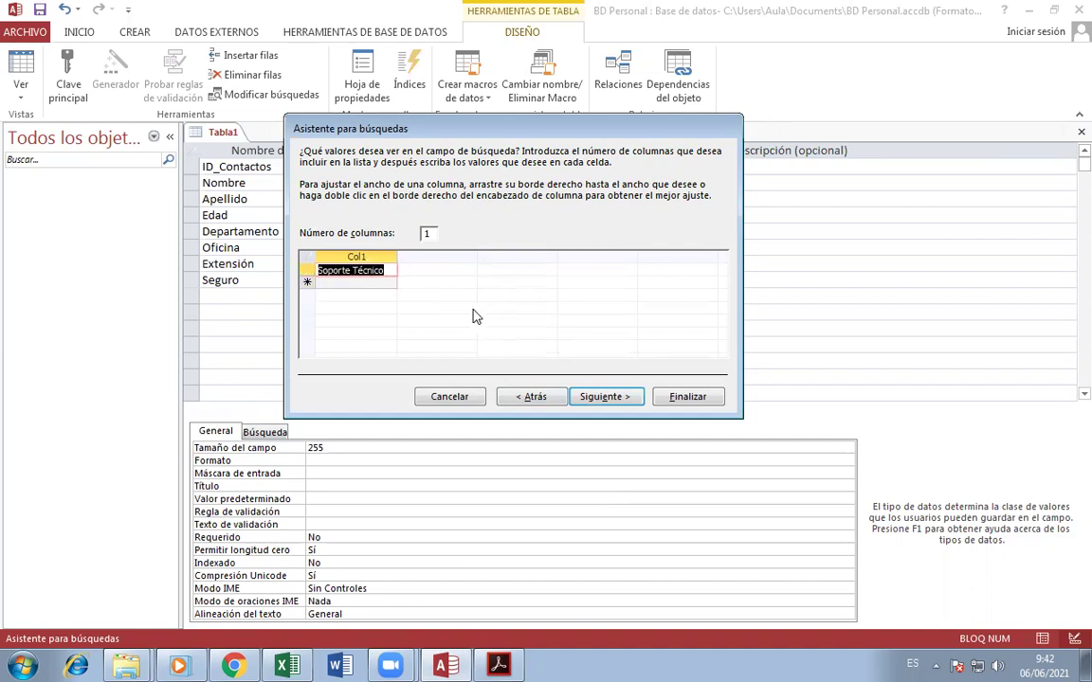
key(Down)
key(Up)
key(Down)
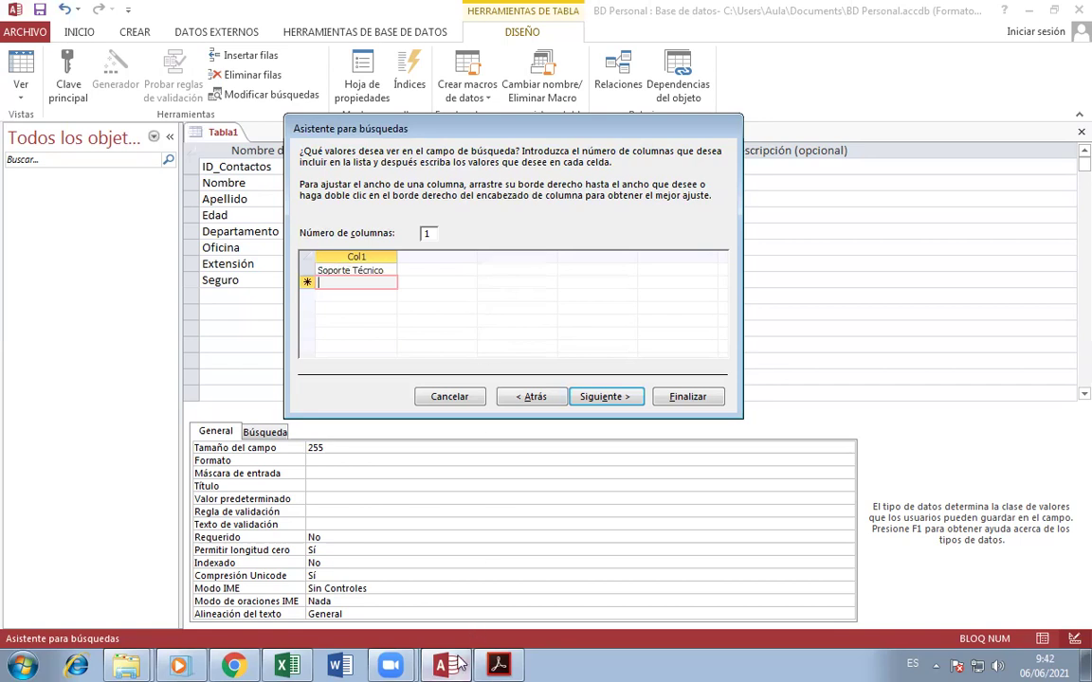
click(497, 664)
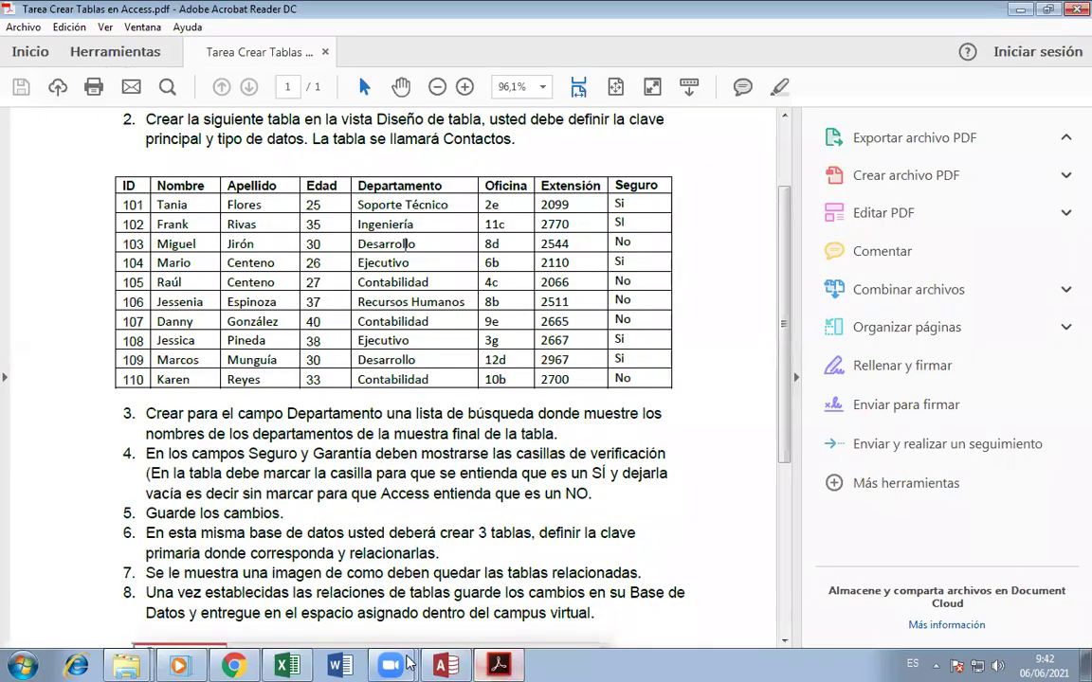
- Add Ingeniería, Desarrollo and Ejecutivo to the Departamento value list
click(503, 656)
text(In)
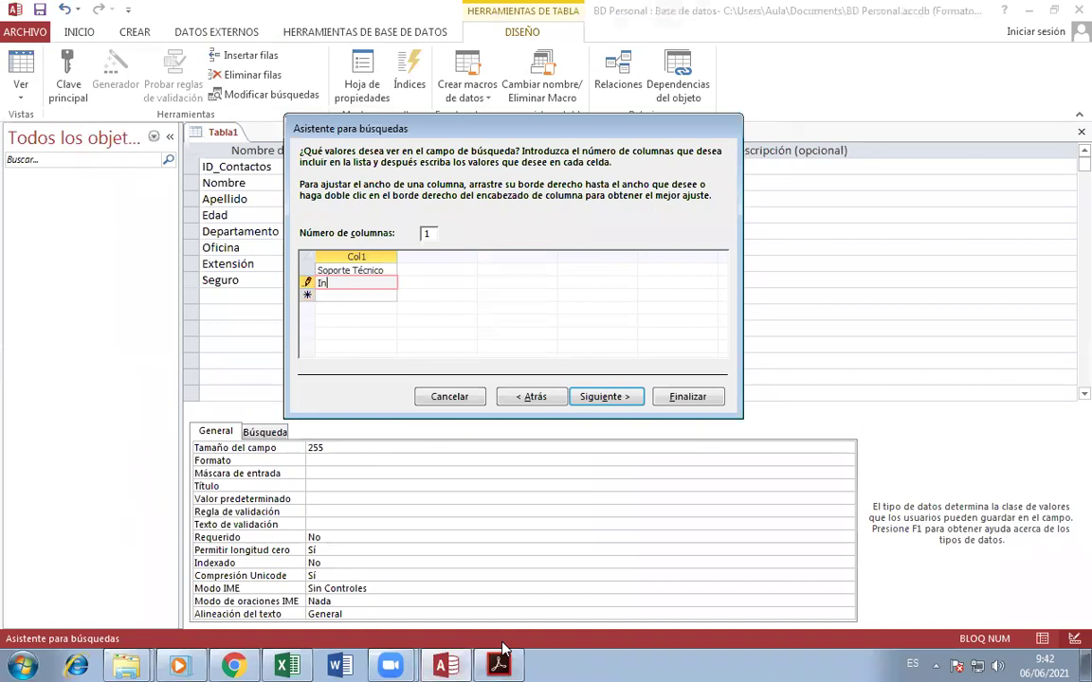
text(geniería)
key(Return)
text(Desa)
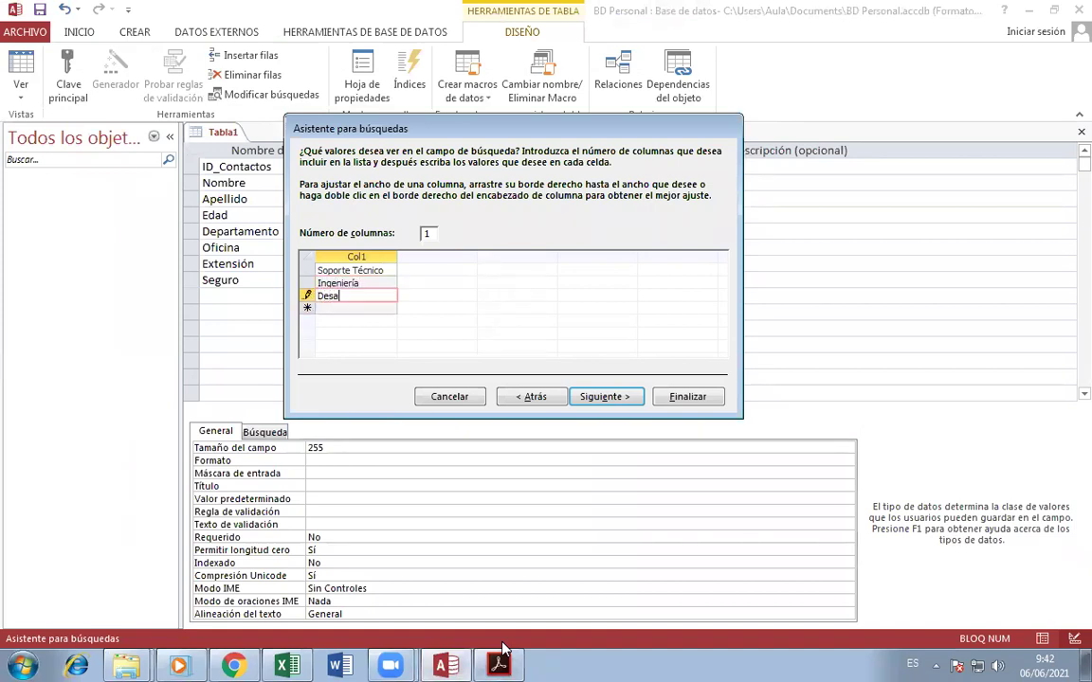
text(rrollo)
key(Return)
text(Eje)
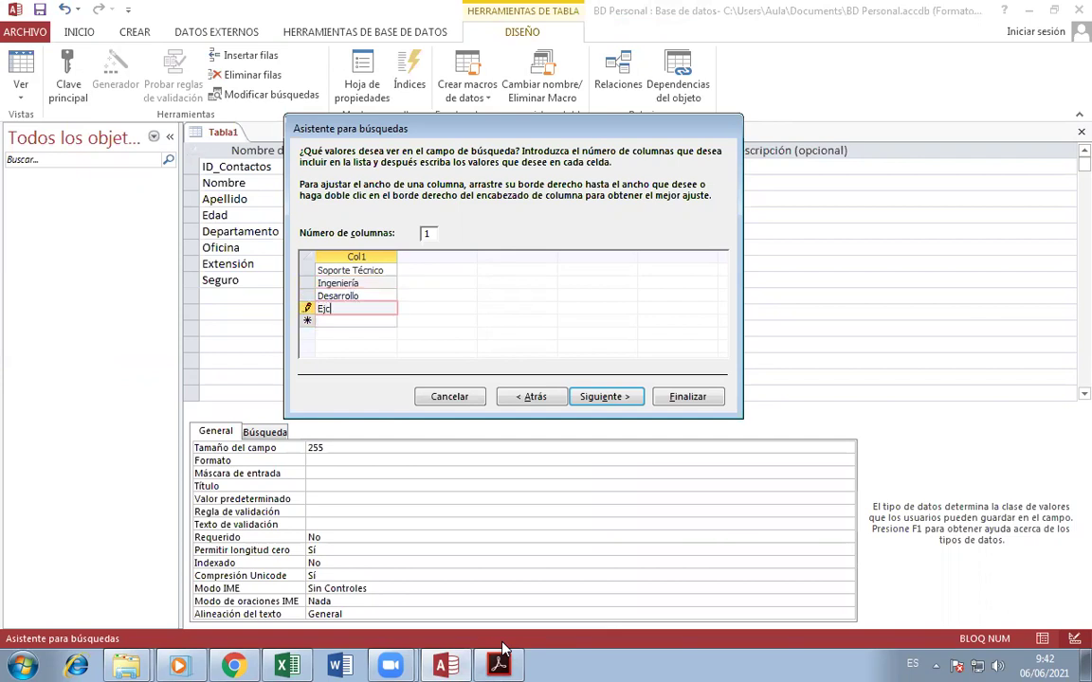
text(cutivo)
key(Return)
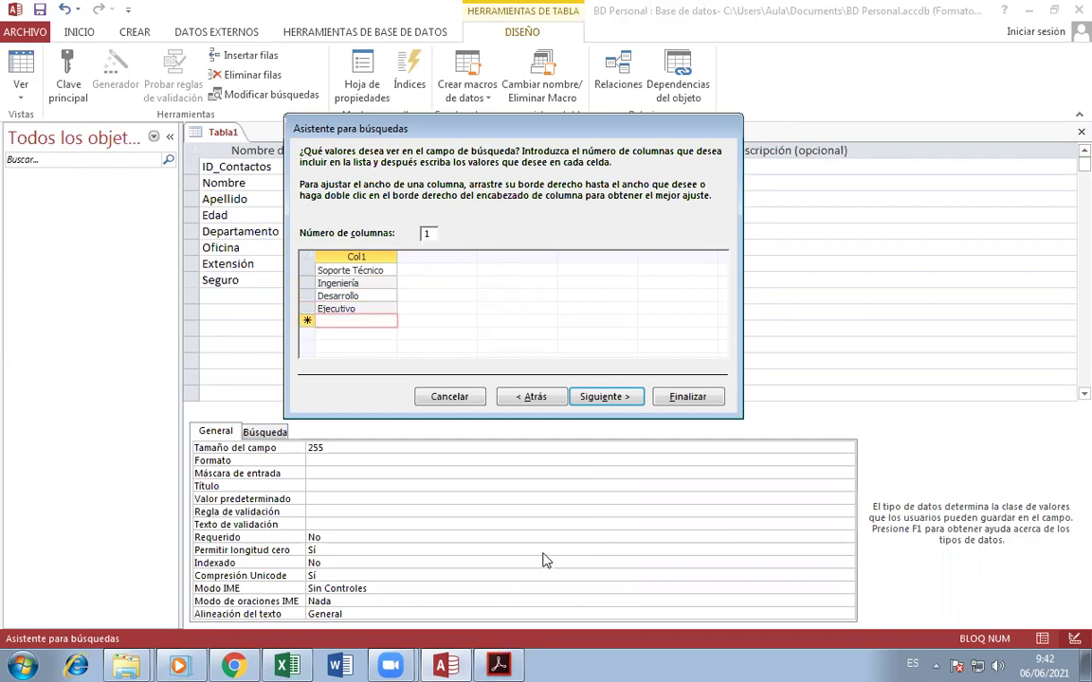
- Add Contabilidad and Recursos Humanos, then advance to the Departamento label page
click(480, 664)
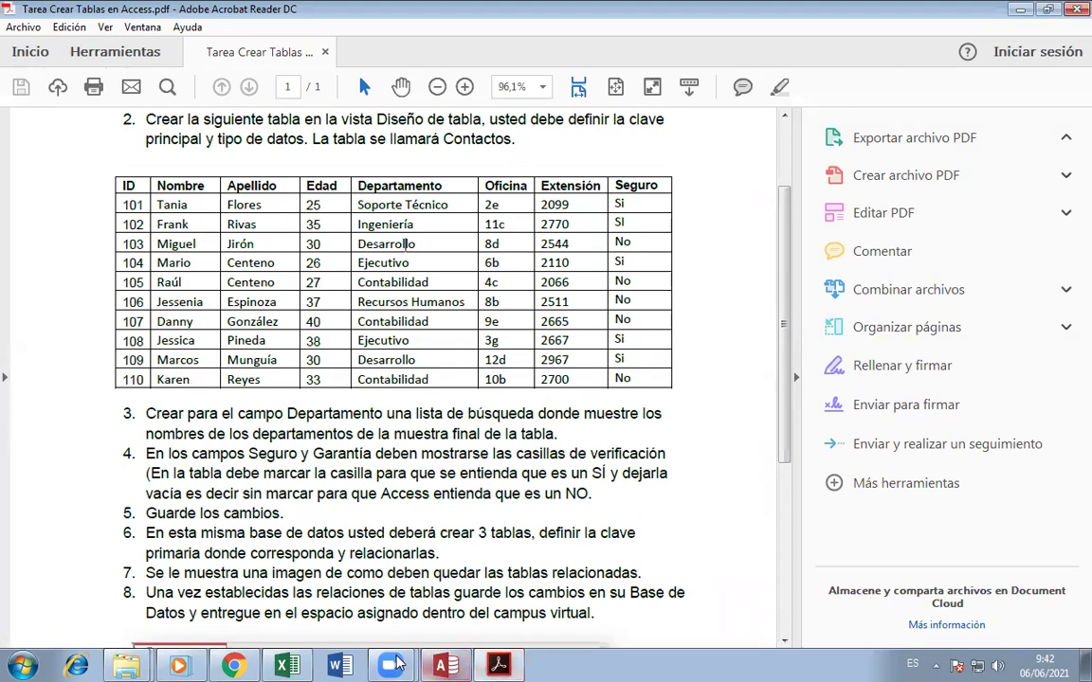
click(467, 663)
text(Co)
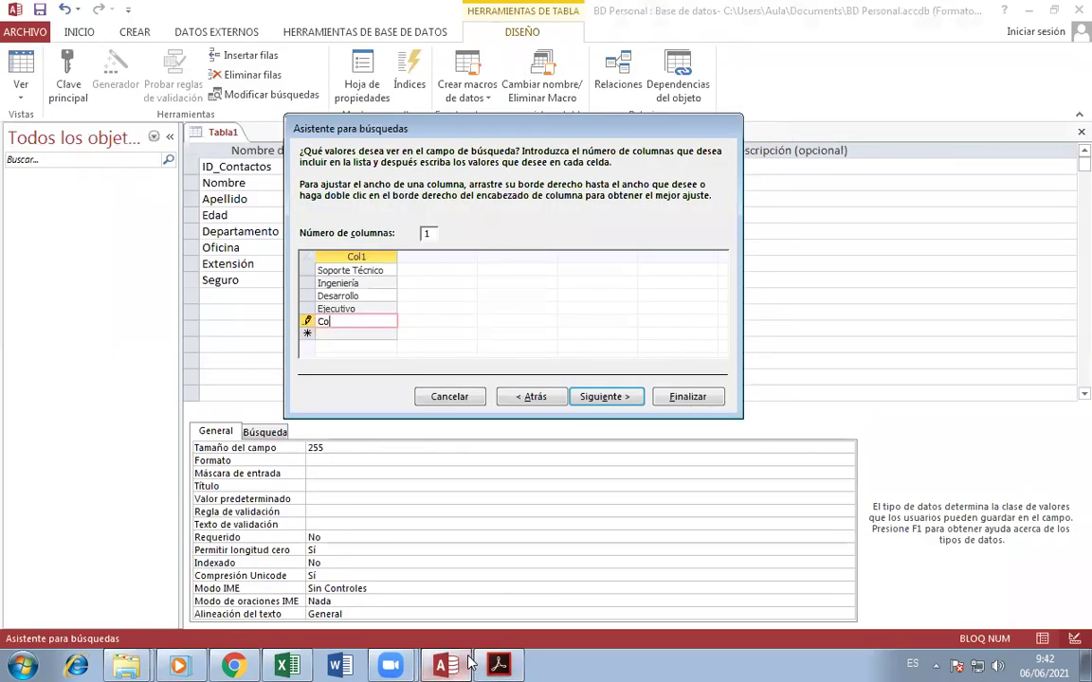
text(ntabilidad)
key(Return)
text(Re)
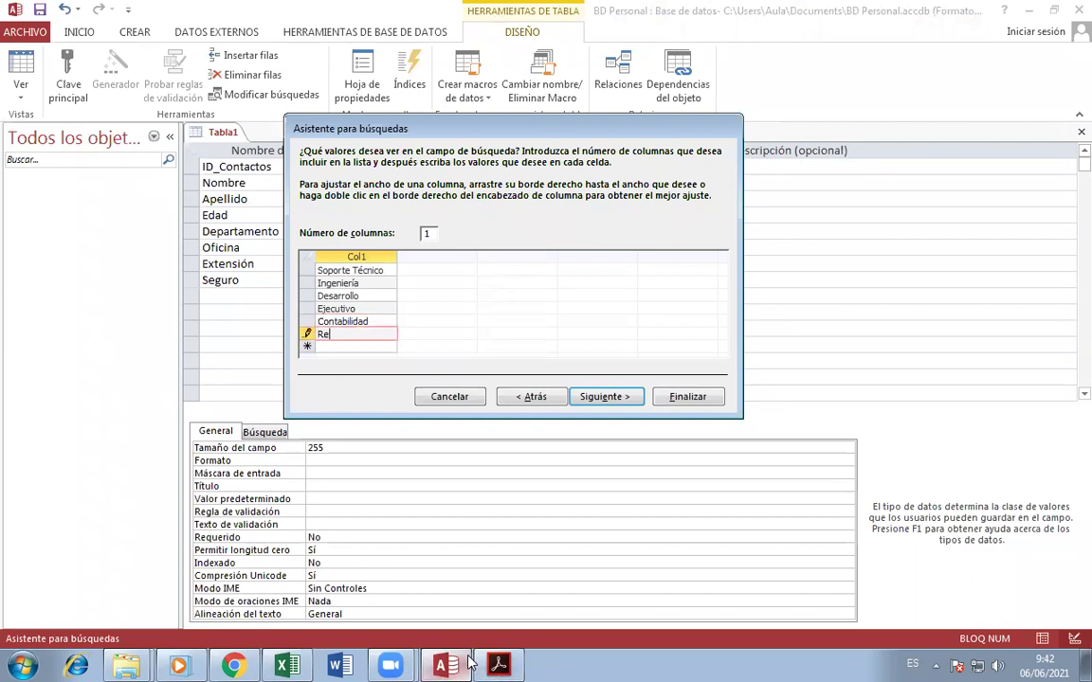
text(cursos Humanos)
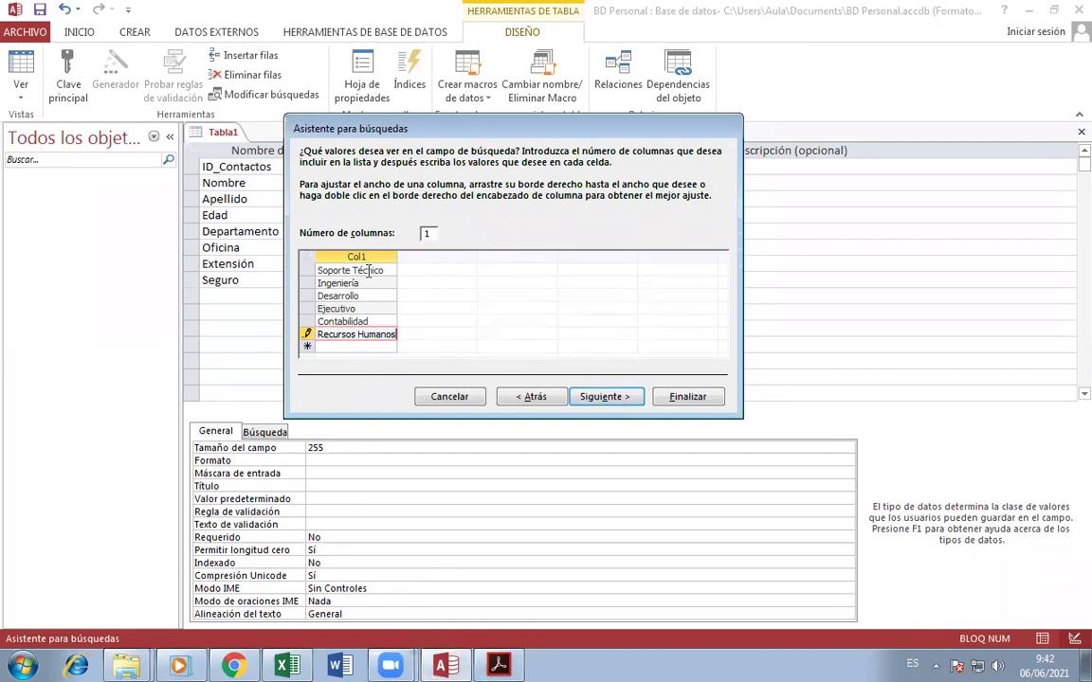
click(607, 398)
click(496, 174)
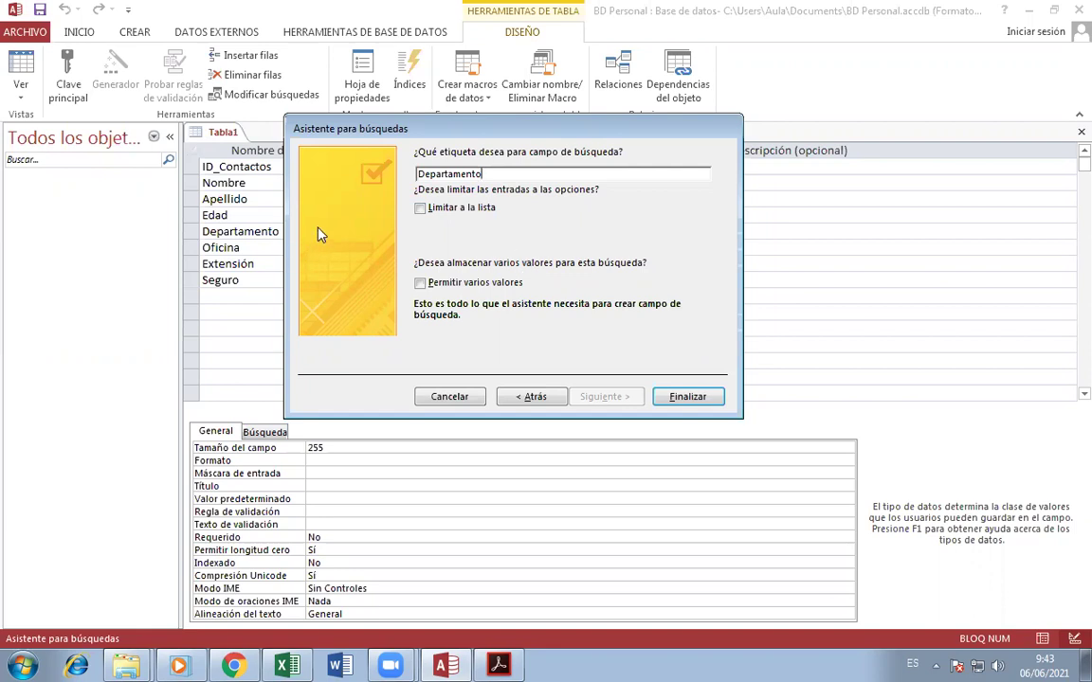
- Enable Limitar a la lista and finish the Departamento lookup wizard
click(422, 211)
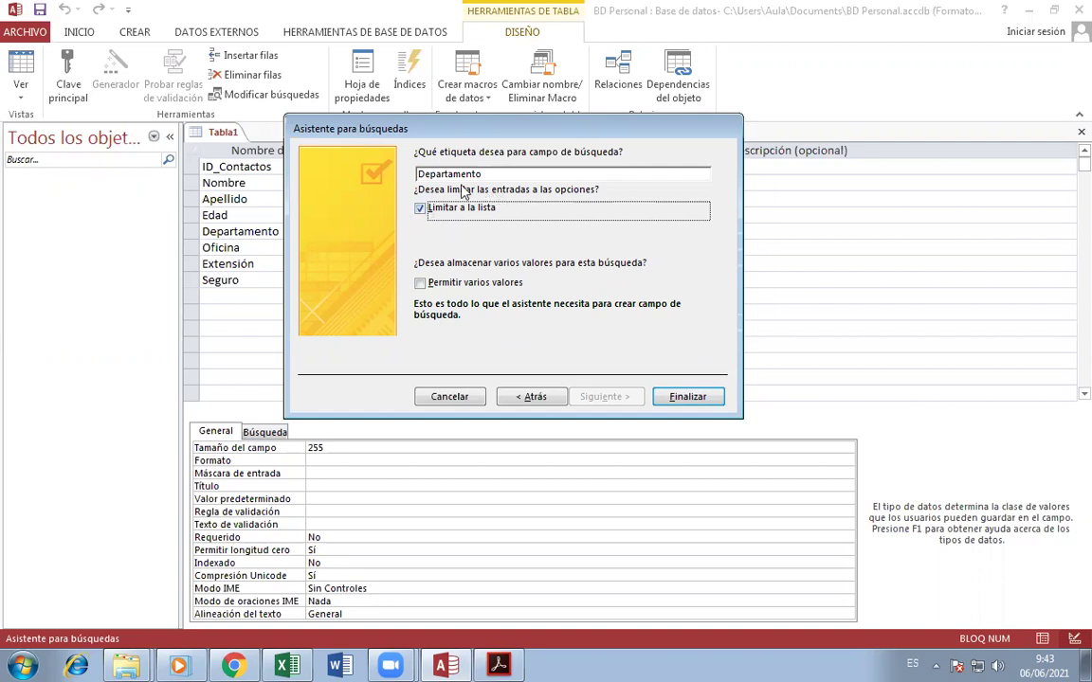
click(702, 402)
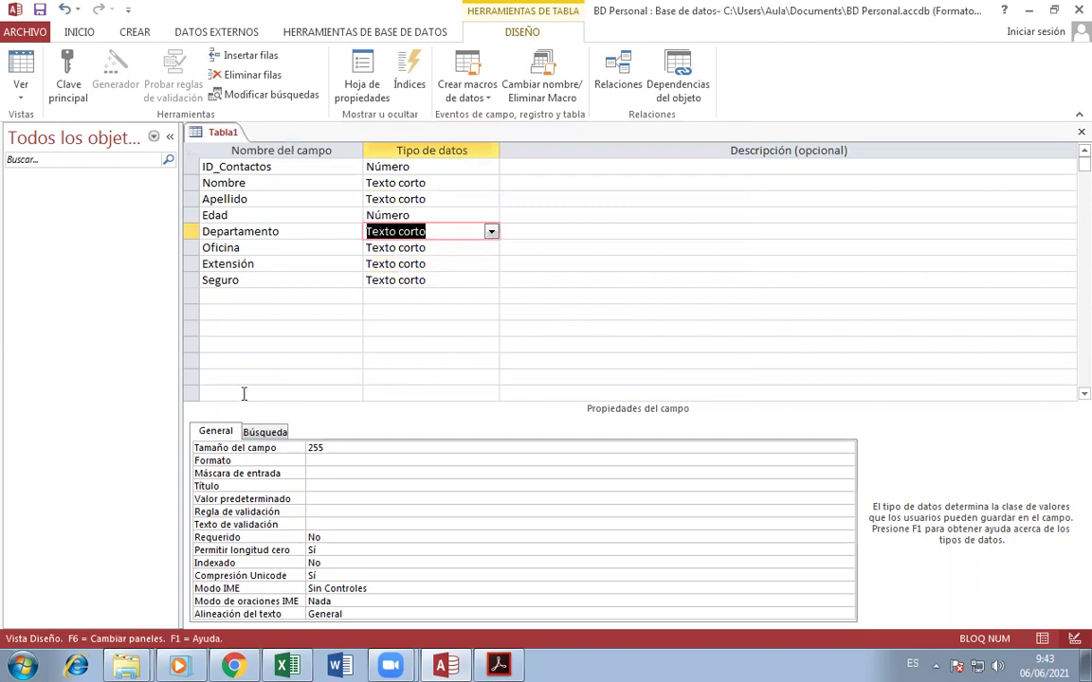
click(300, 232)
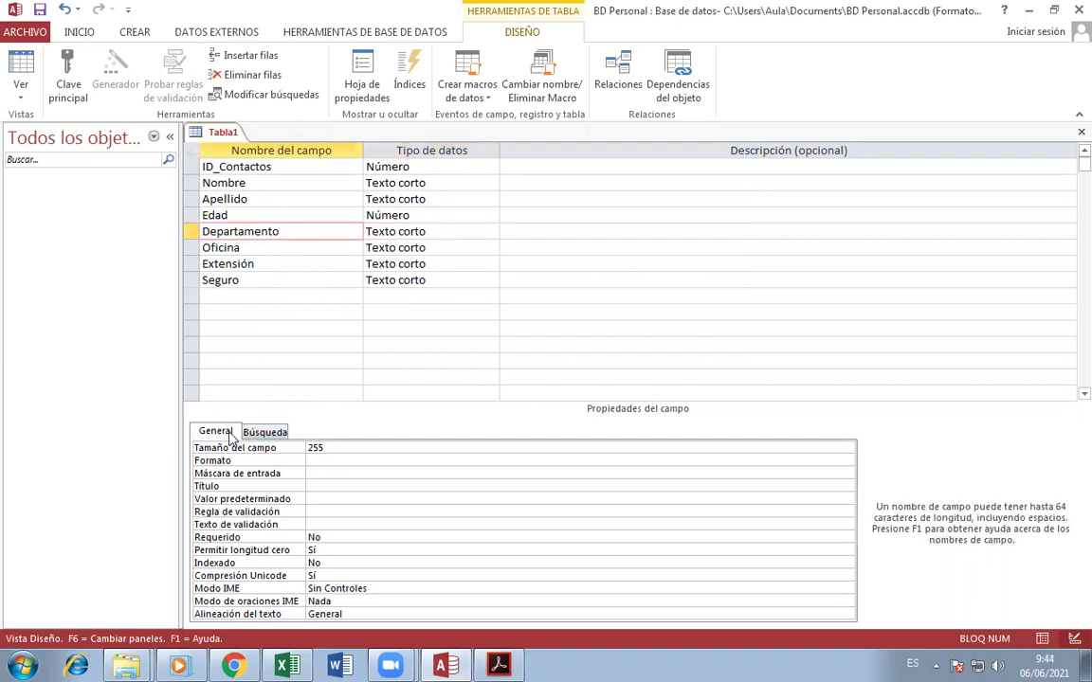
click(265, 434)
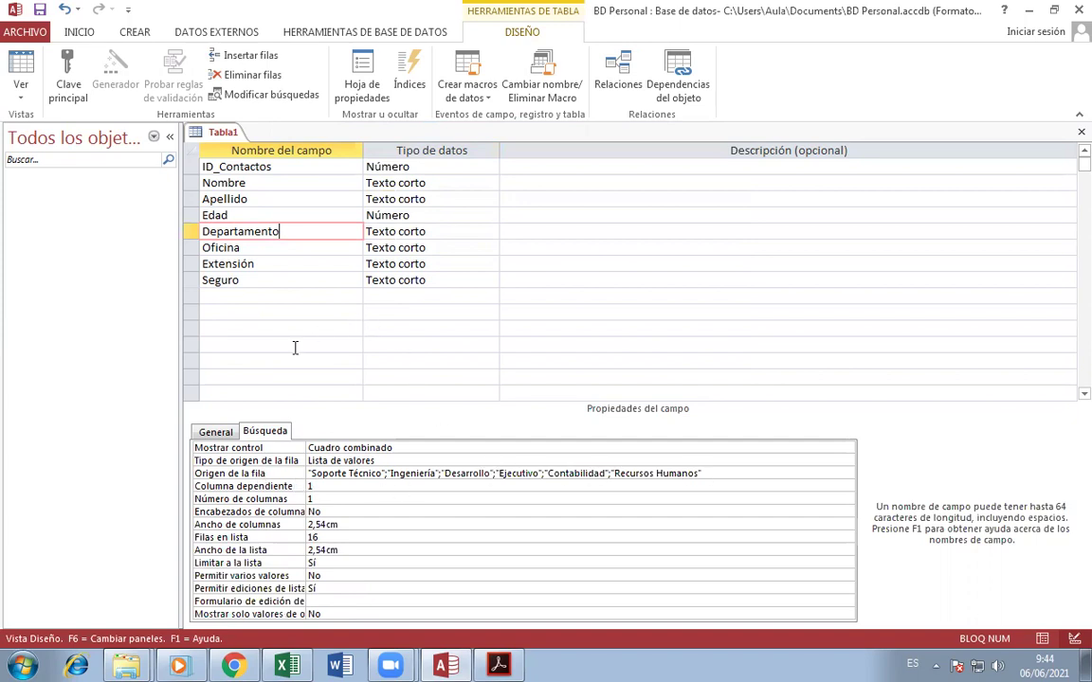
click(215, 431)
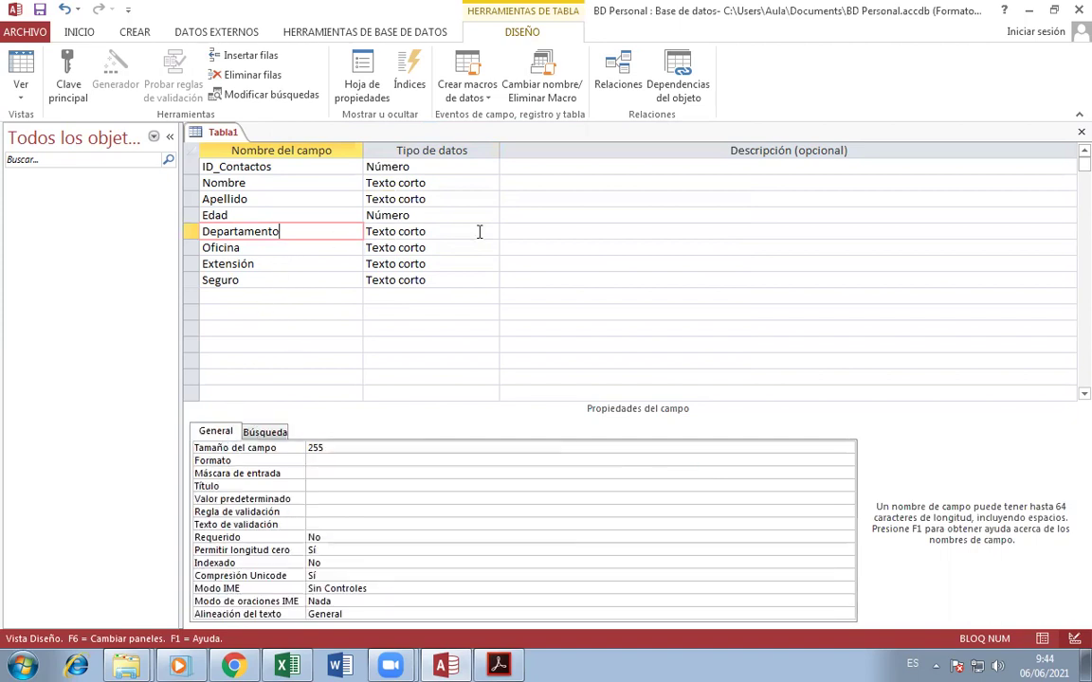
click(278, 248)
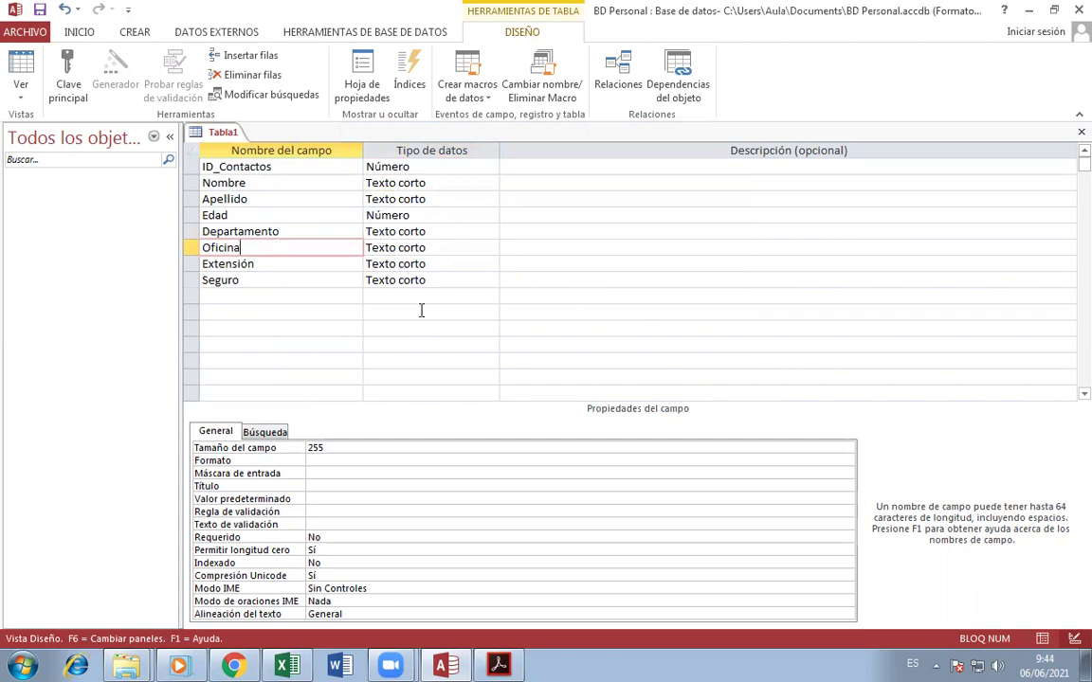
- Change Oficina's Tamaño del campo from 255 to 5 after checking the assignment PDF
click(443, 665)
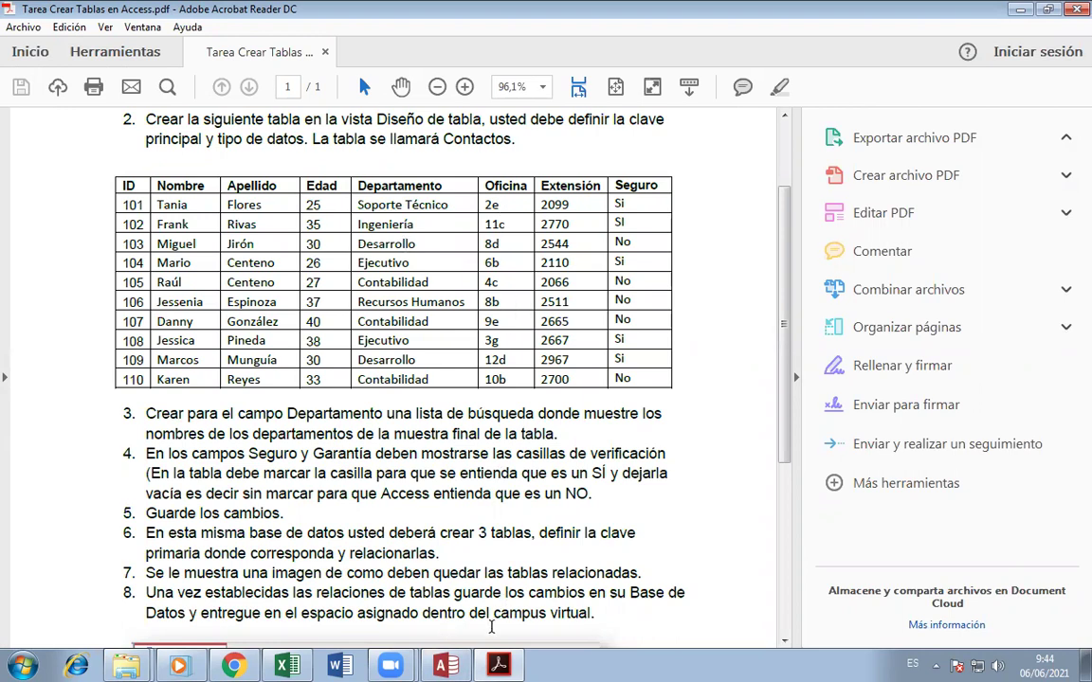
key(alt+Tab)
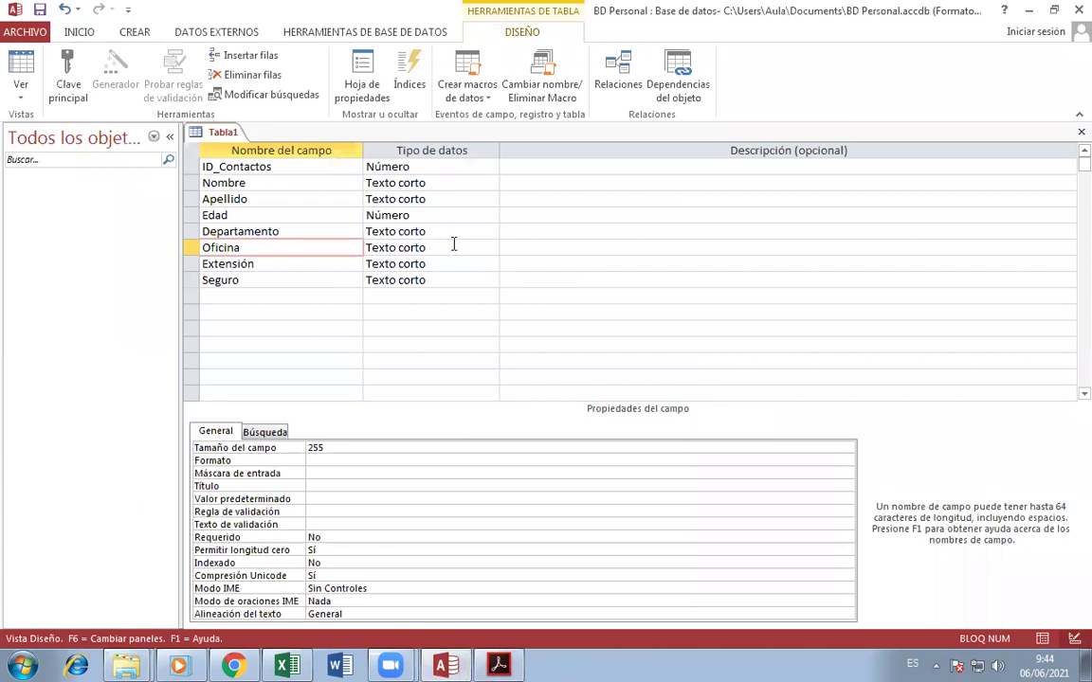
click(339, 447)
key(BackSpace)
key(BackSpace)
key(BackSpace)
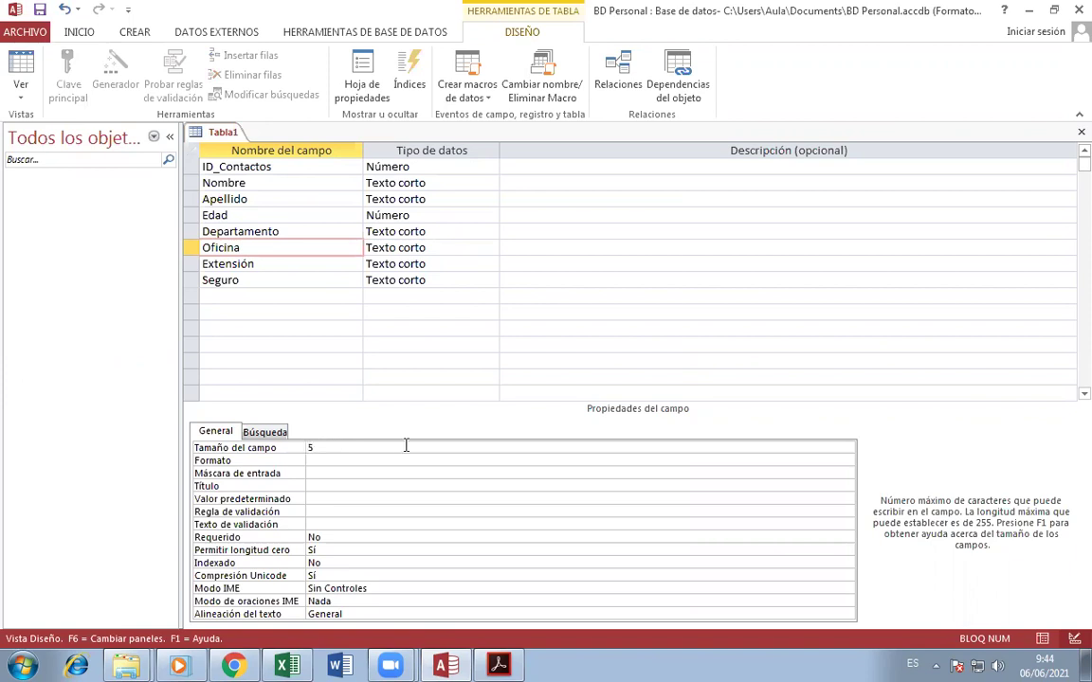
click(356, 461)
click(365, 449)
click(274, 265)
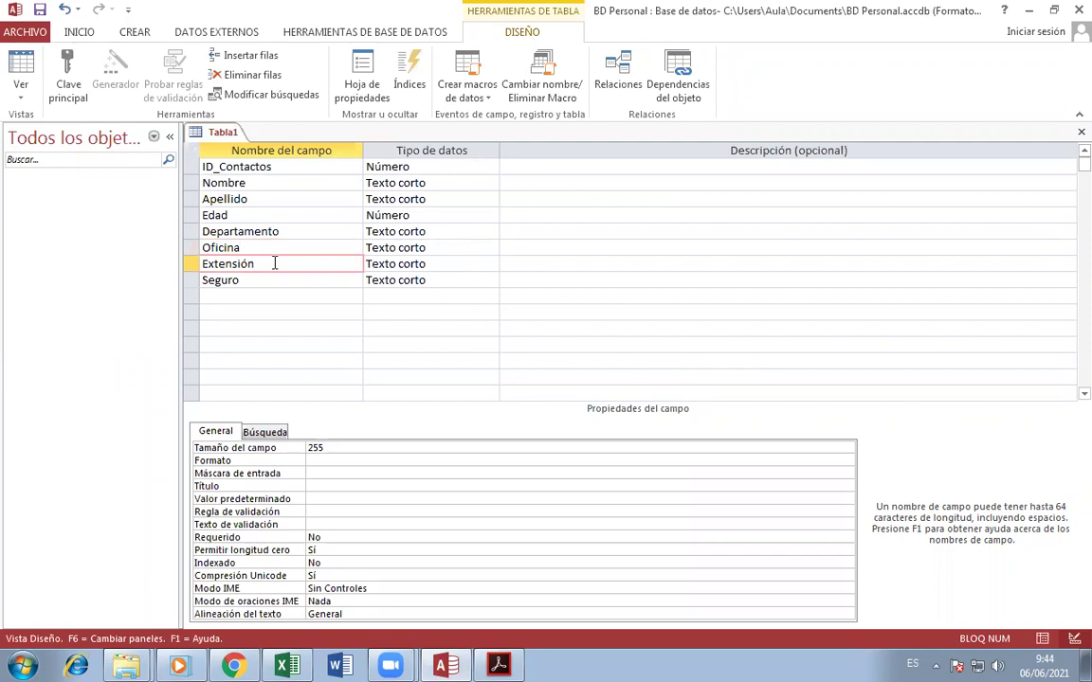
click(445, 663)
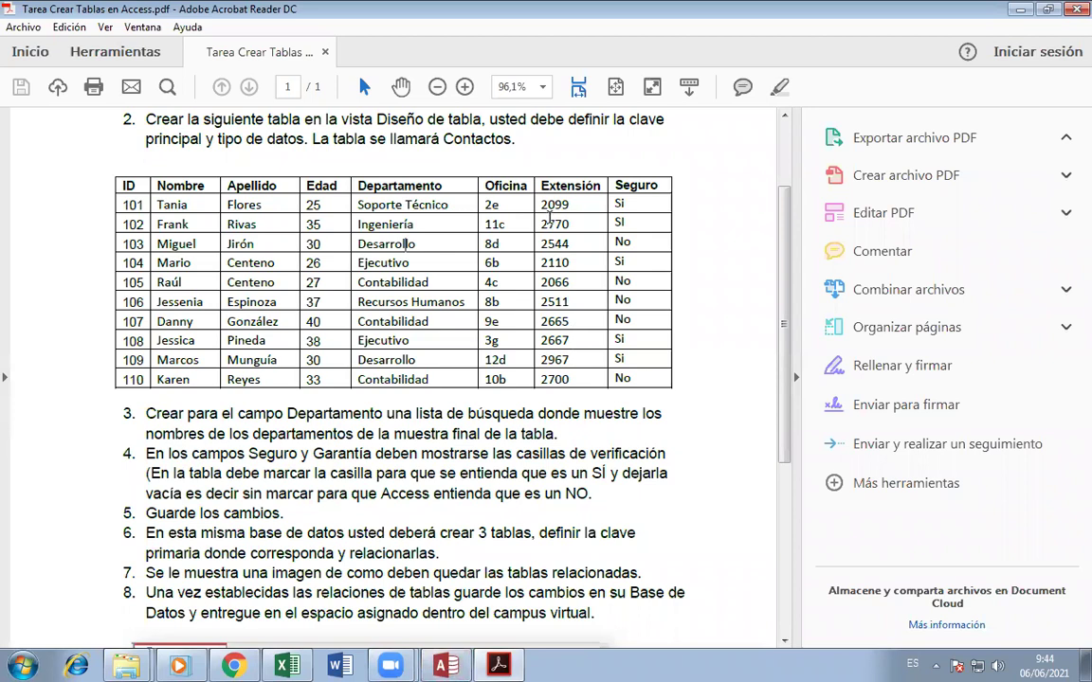
click(446, 663)
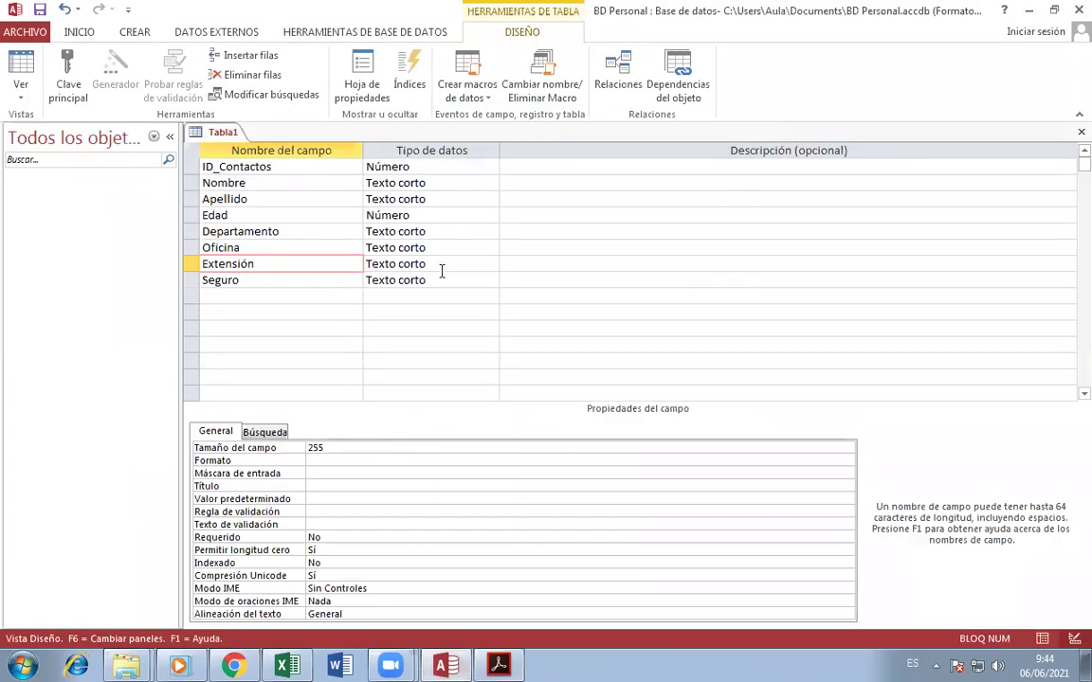
- Make Extensión a Número field with Tamaño del campo set to Entero
click(489, 265)
click(490, 263)
click(430, 321)
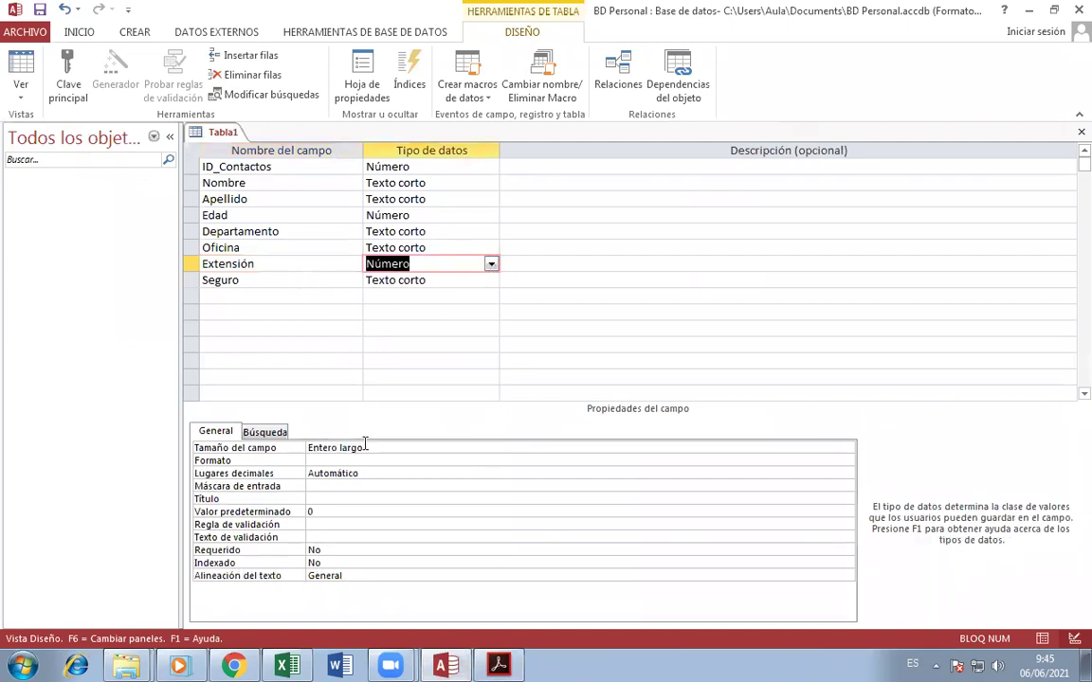
click(605, 447)
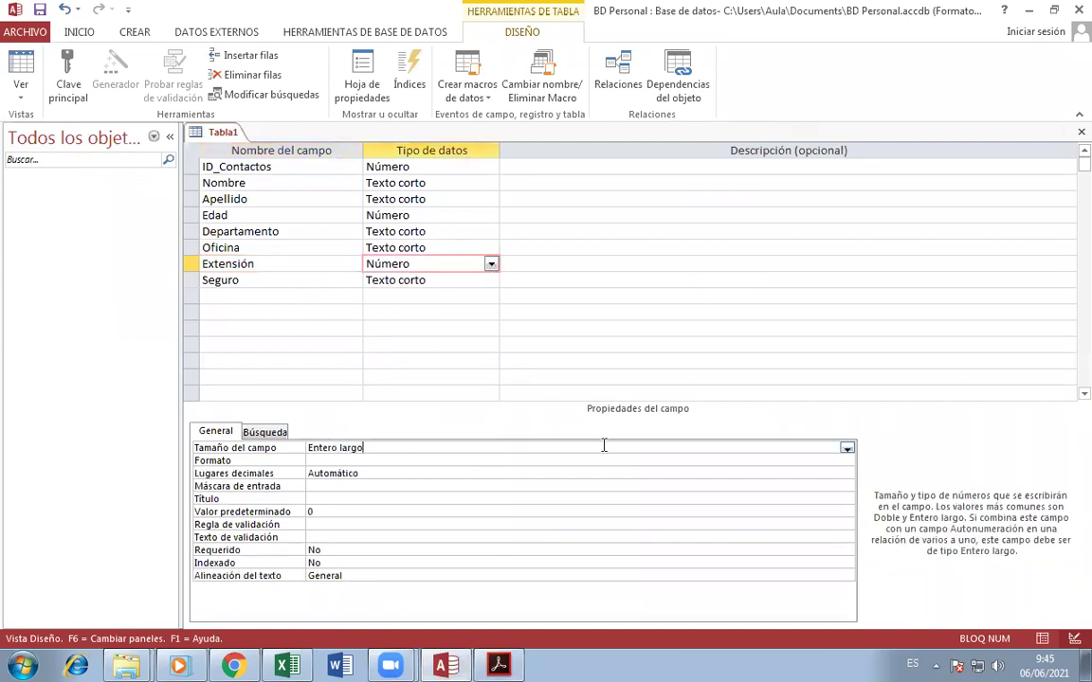
click(846, 448)
click(385, 474)
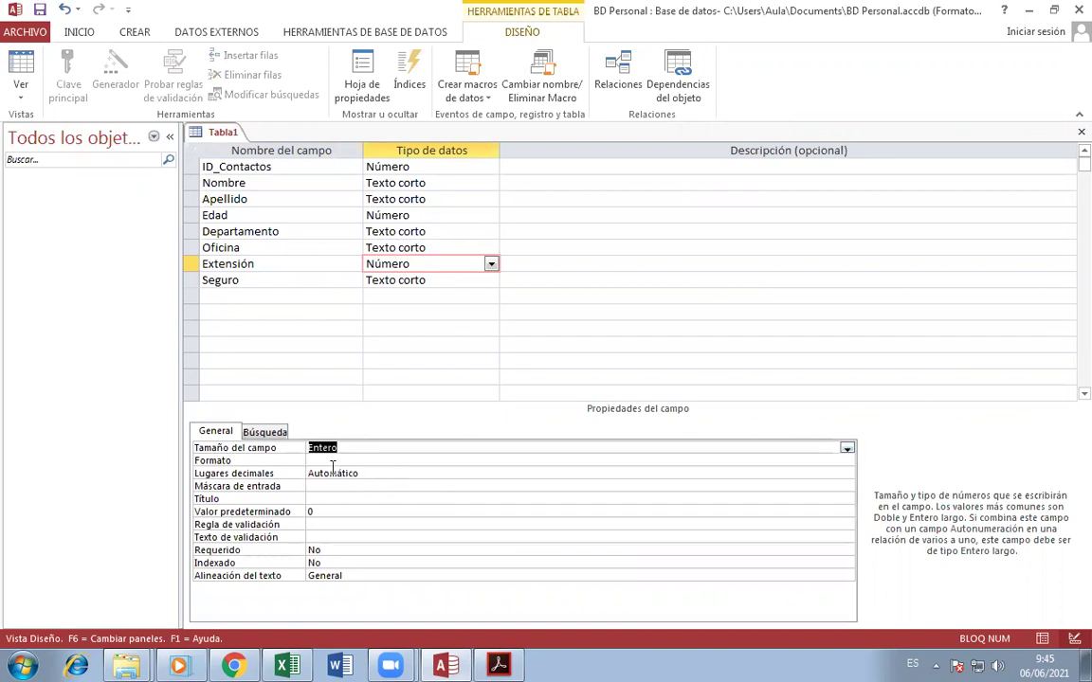
- Select the Seguro field's data type, then bring the assignment PDF to the front
click(259, 283)
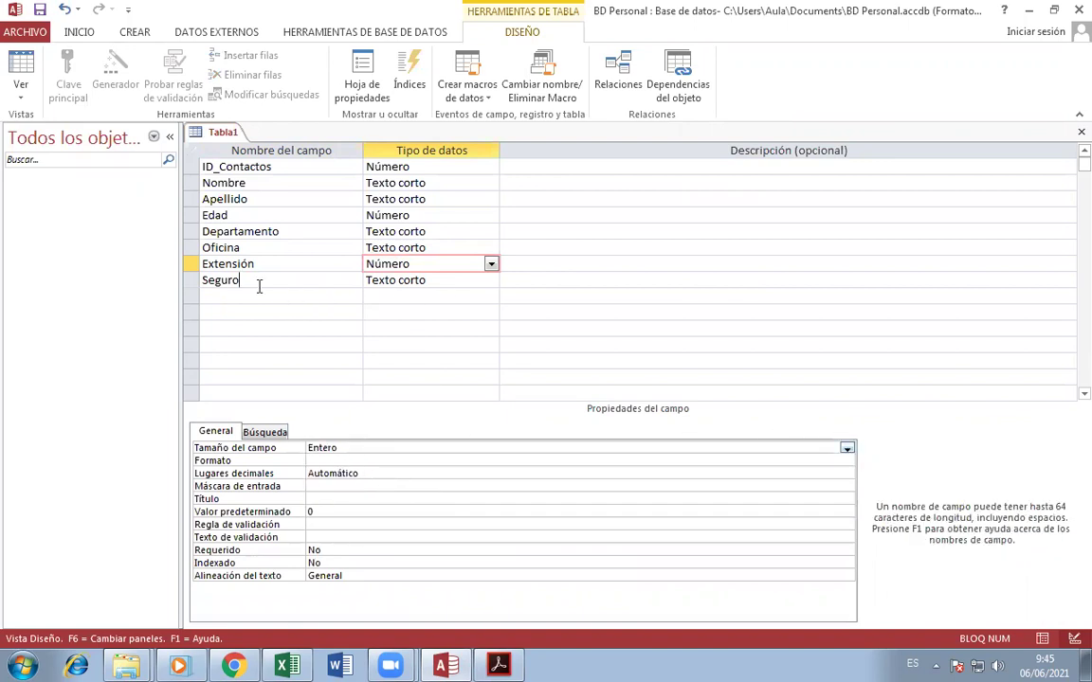
click(479, 280)
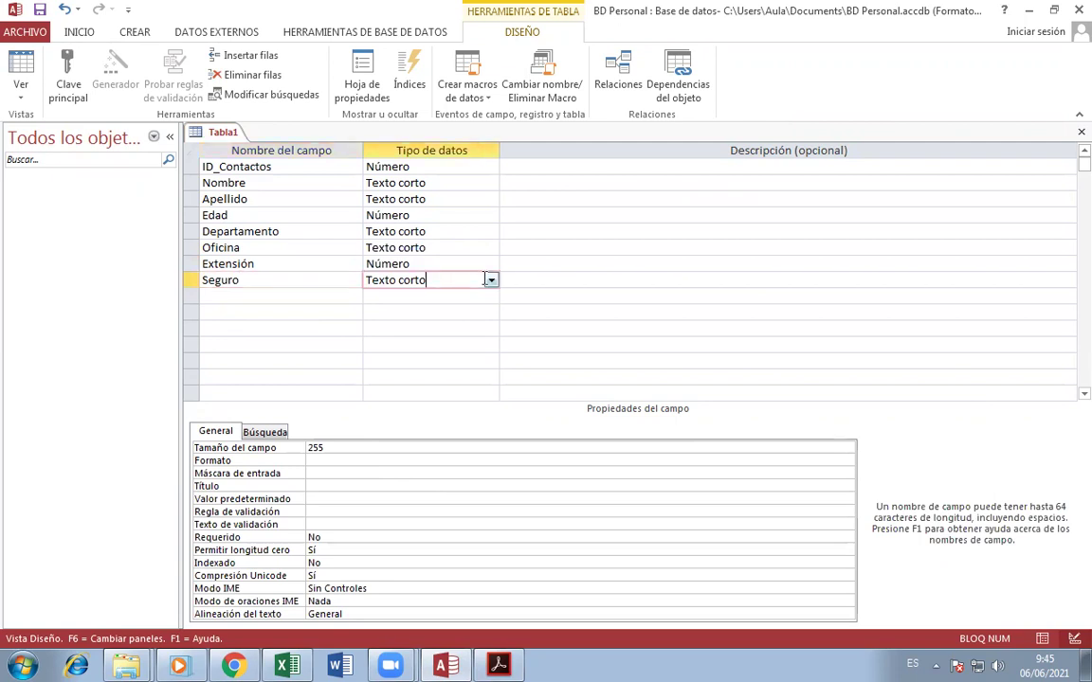
click(499, 666)
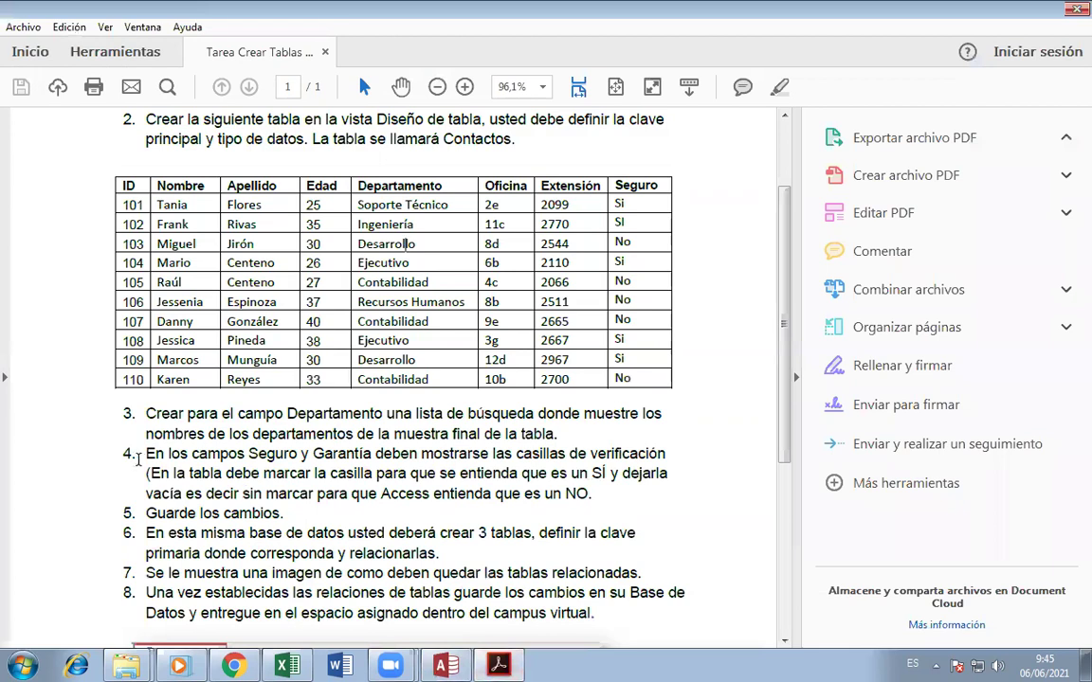
- Read item 4 about check boxes for Seguro, then return to Access with Seguro selected
drag(146, 453, 616, 485)
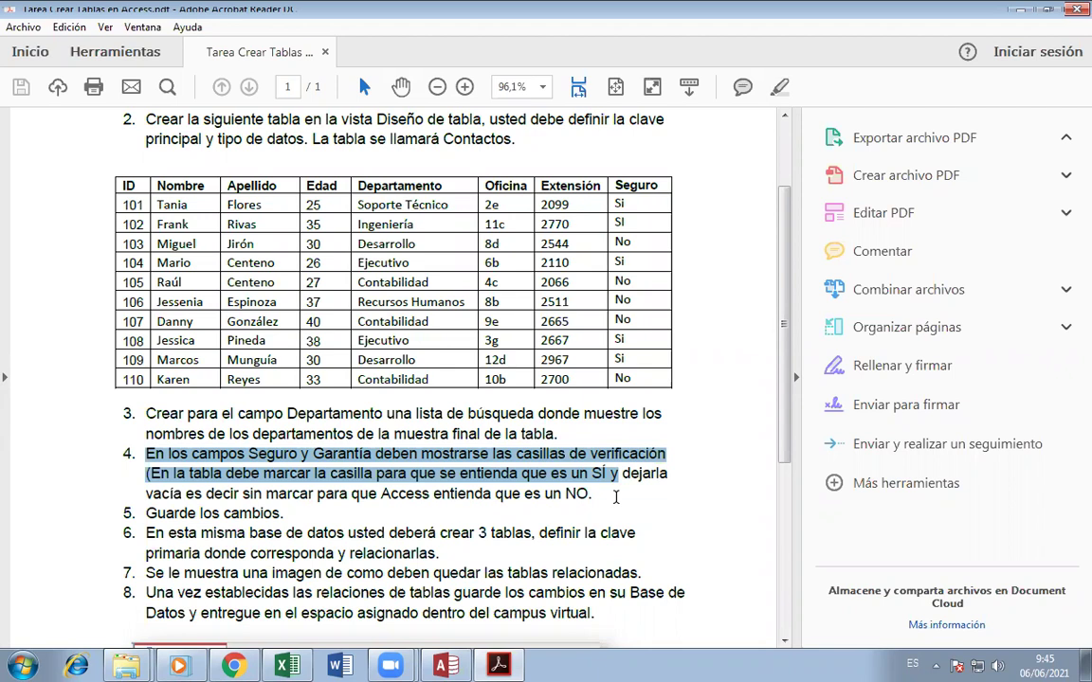
click(559, 243)
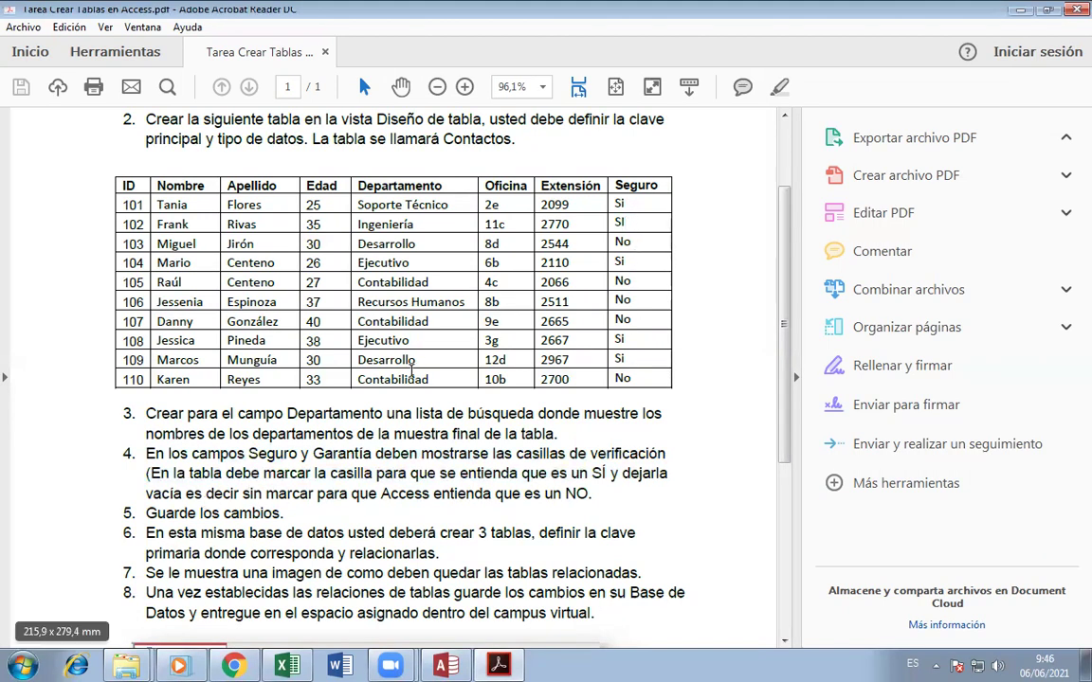
click(452, 665)
click(293, 279)
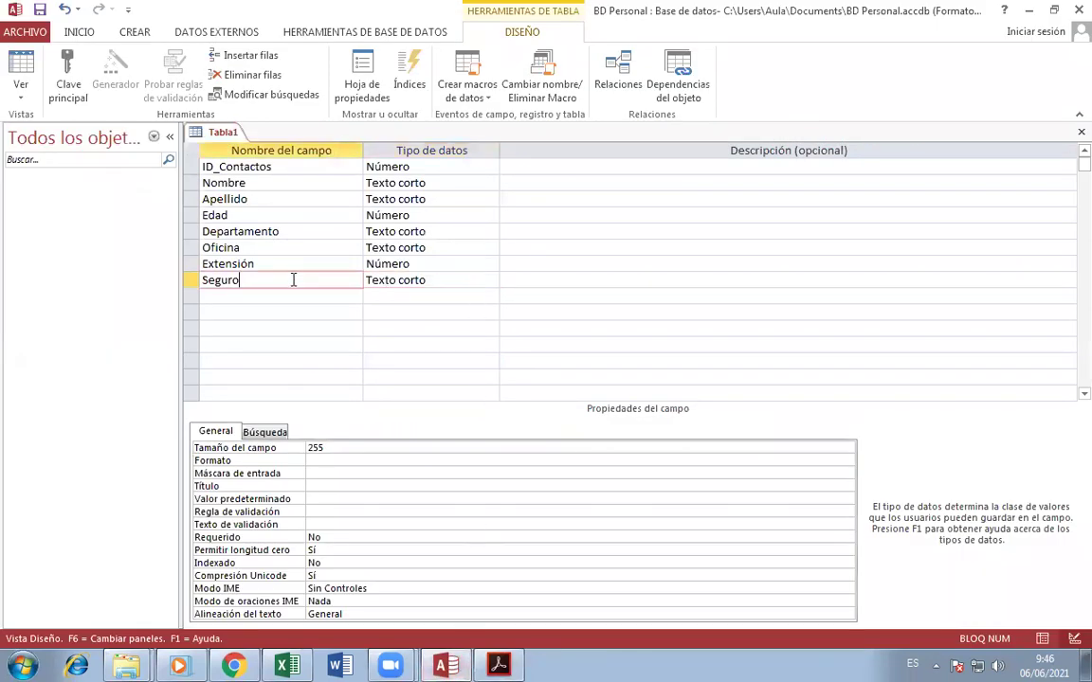
- Set Seguro's Tipo de datos to Sí/No, then reopen the assignment PDF
click(432, 278)
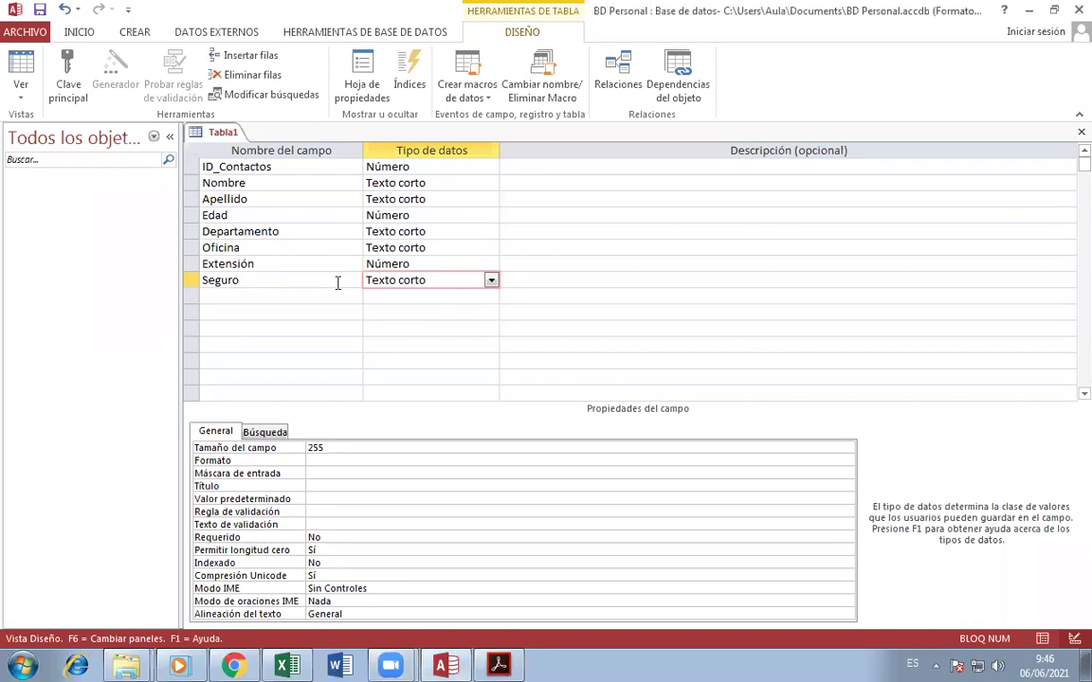
click(491, 280)
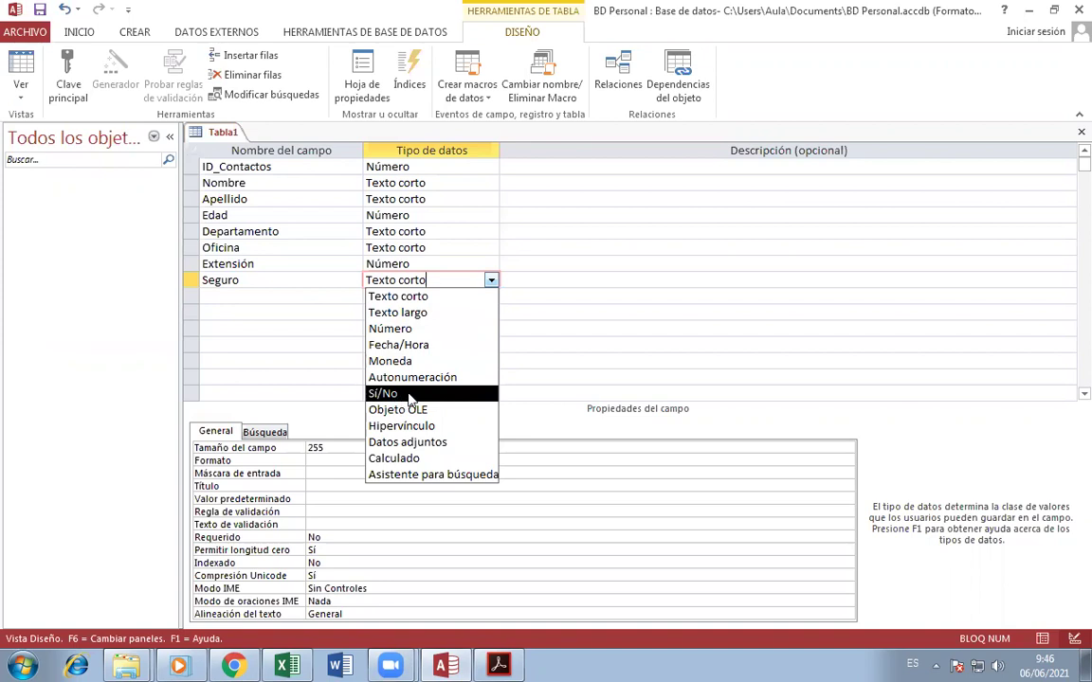
click(409, 395)
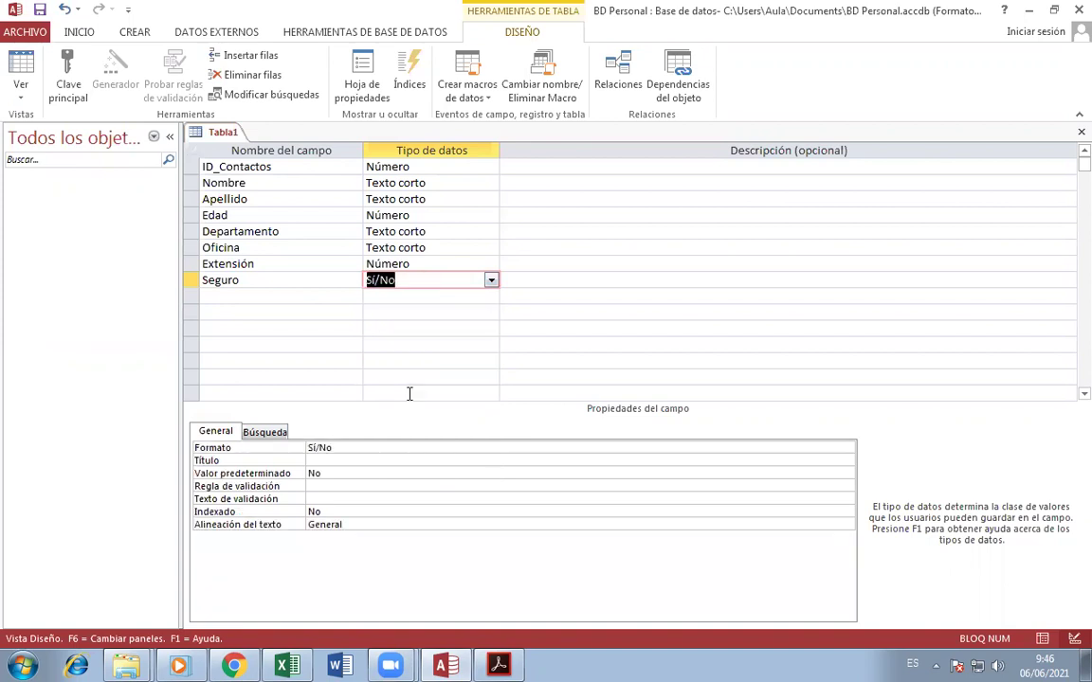
click(320, 290)
click(319, 270)
click(316, 281)
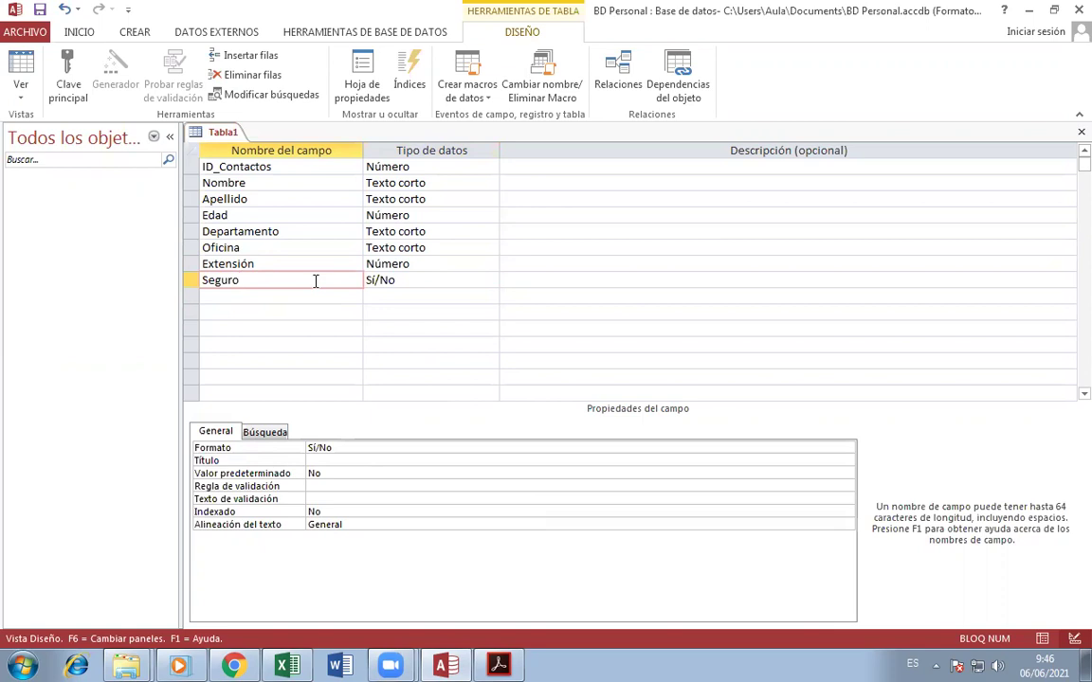
click(498, 666)
scroll(406, 151, up, 1)
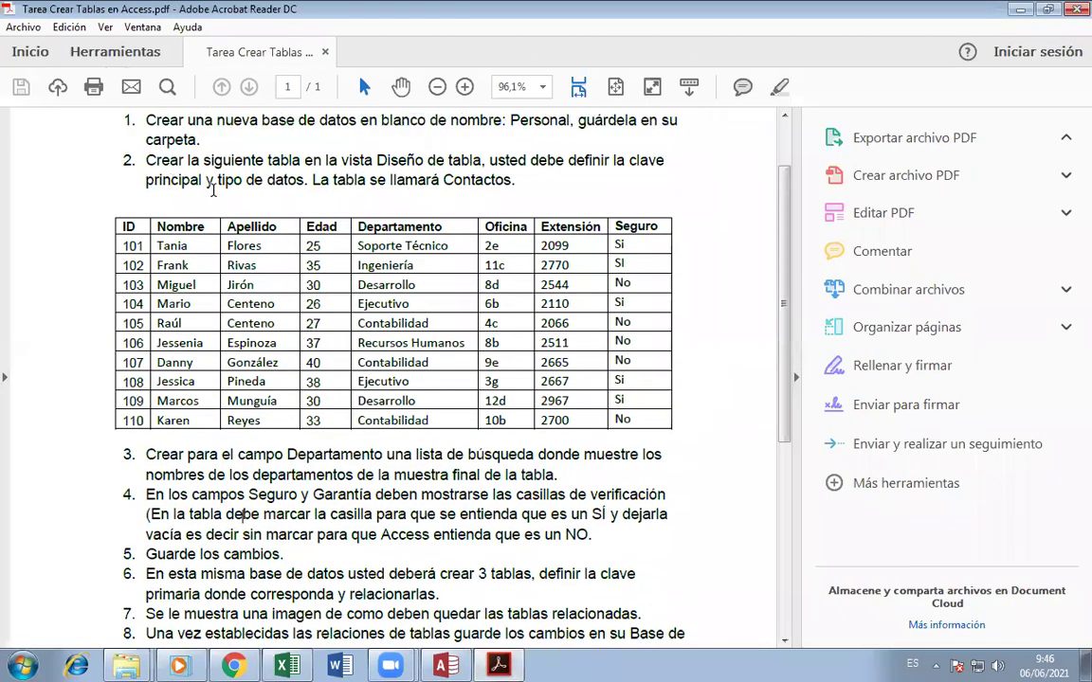
- Highlight 'tipo de' in item 2 of the assignment PDF, then return to Access's Tabla1 design
drag(218, 180, 263, 180)
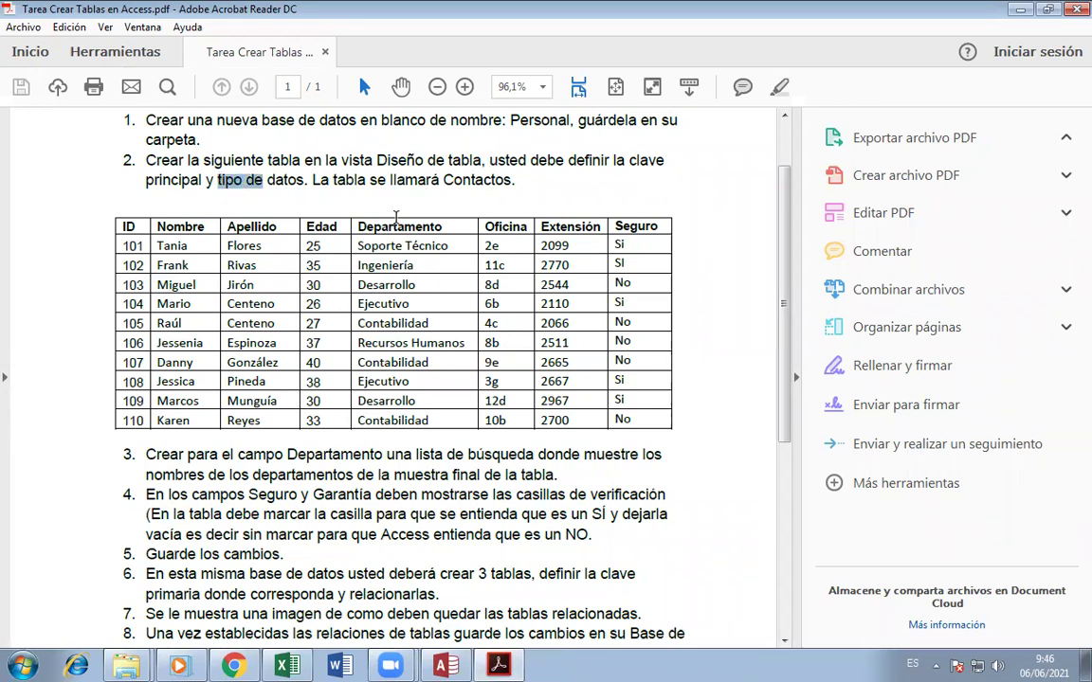
key(alt+Tab)
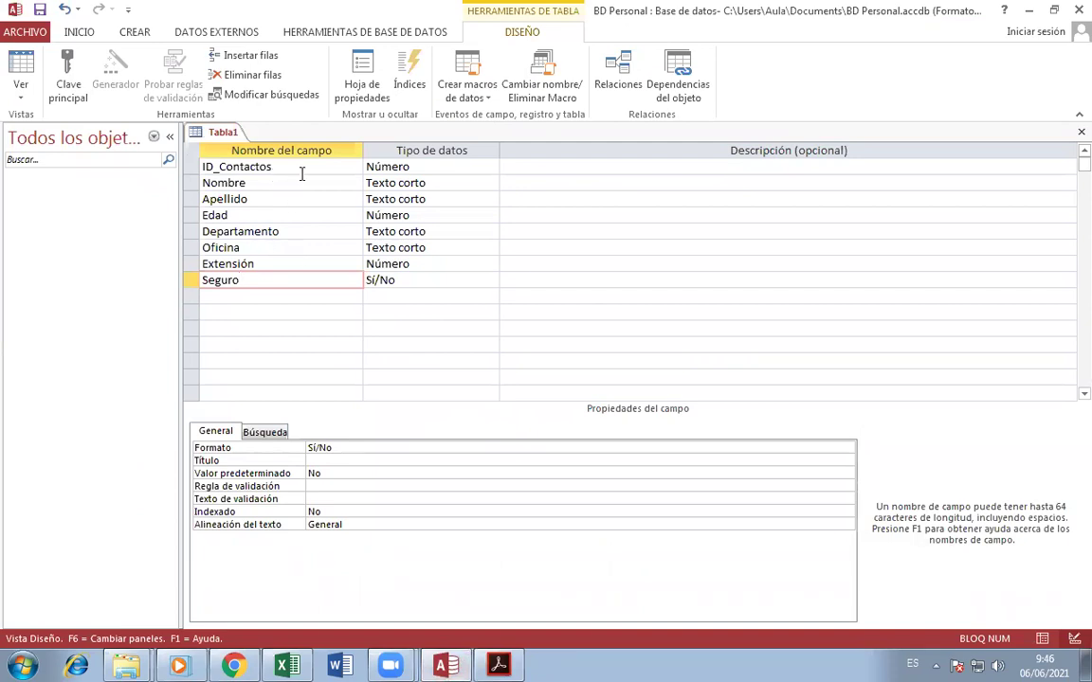
click(449, 66)
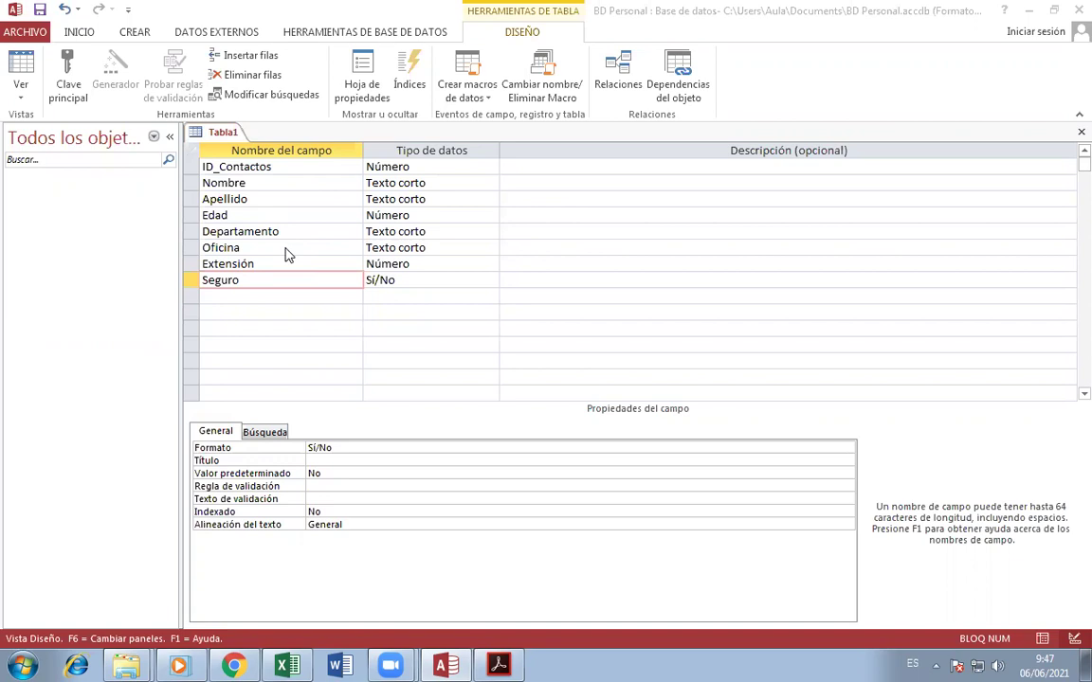
- Set ID_Contactos as Tabla1's primary key (Clave principal), then close the design
click(281, 167)
click(275, 183)
click(287, 169)
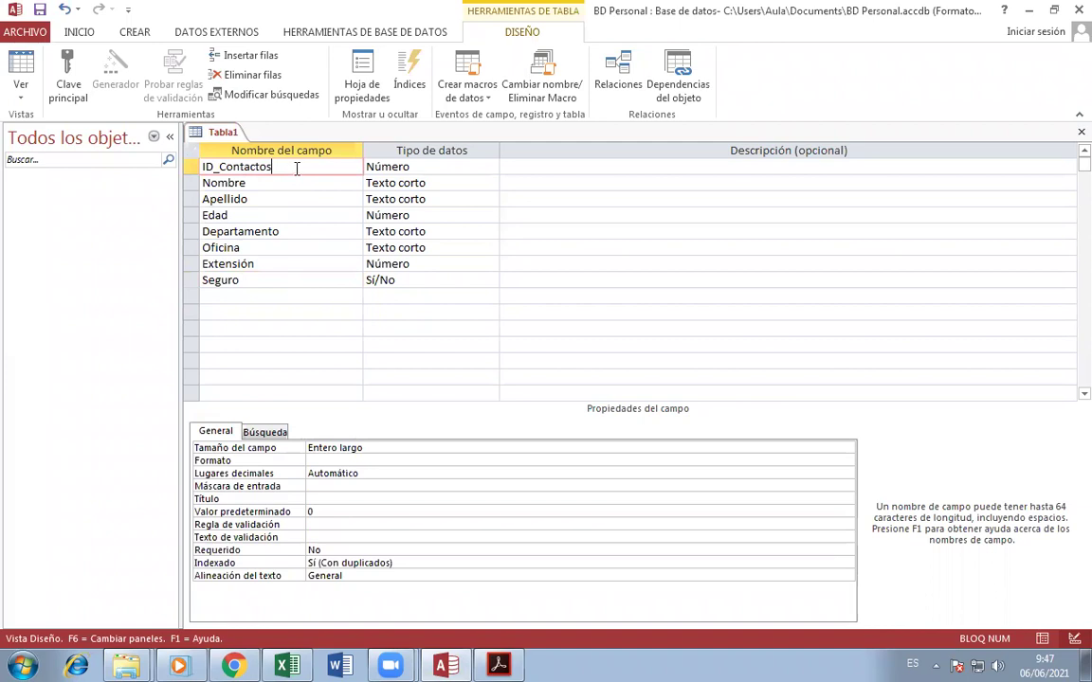
right_click(284, 169)
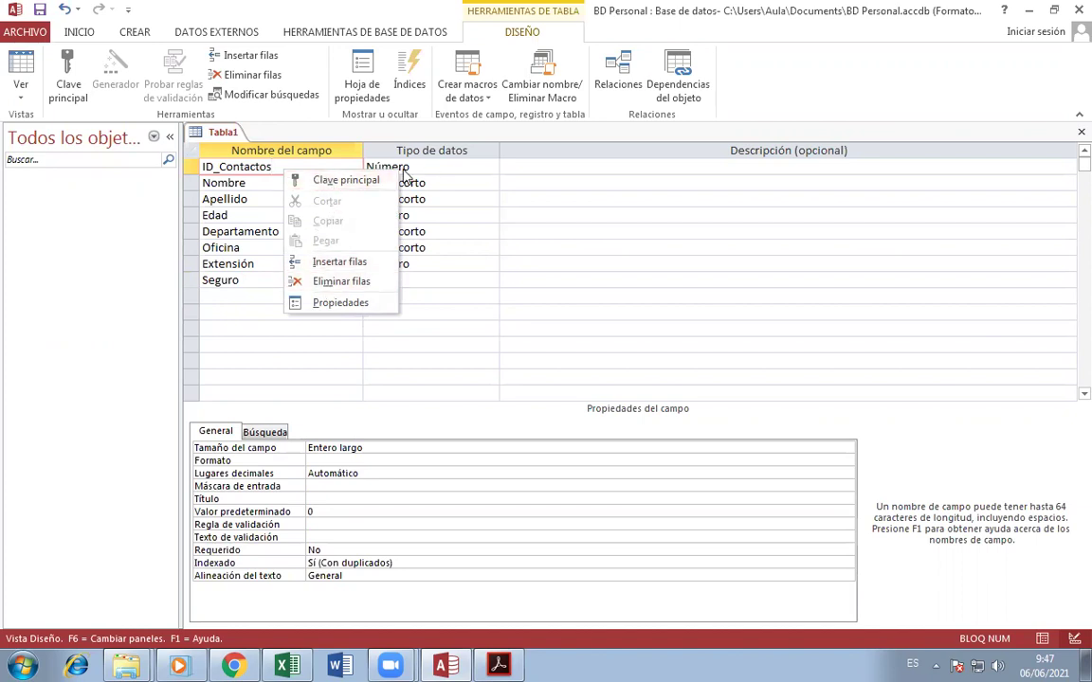
click(298, 171)
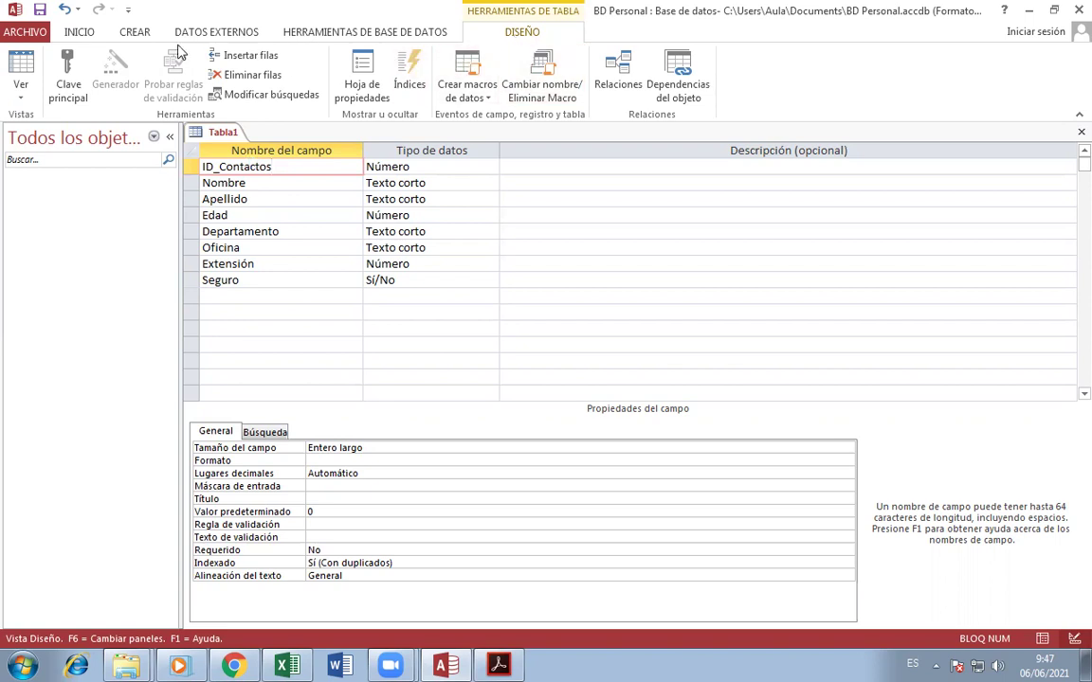
click(81, 88)
click(71, 90)
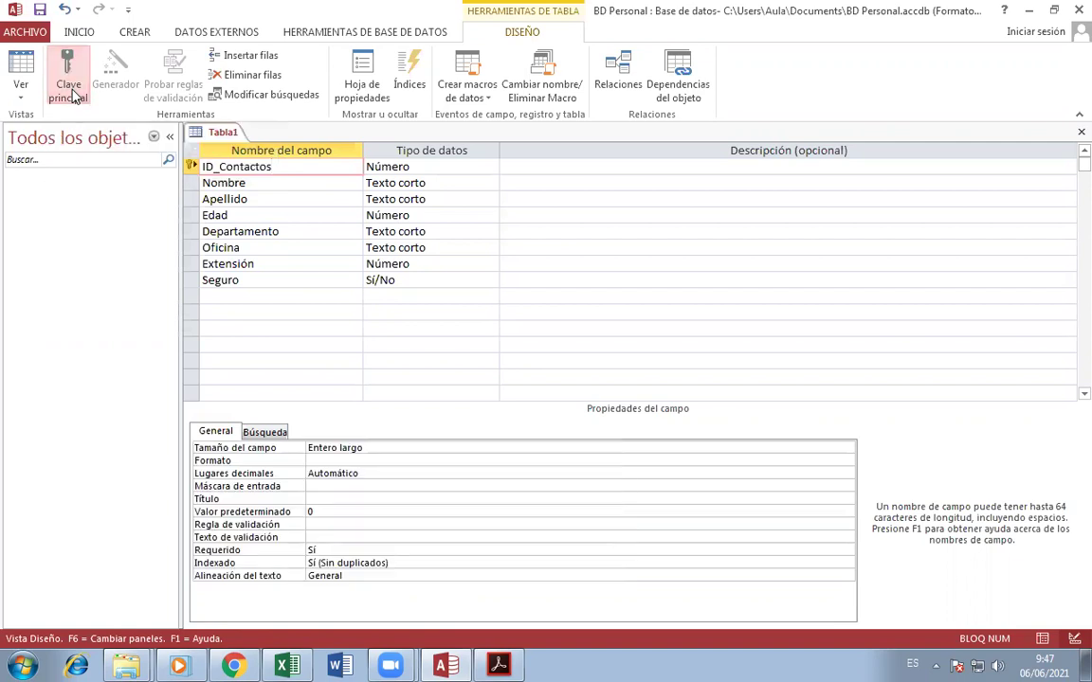
click(529, 168)
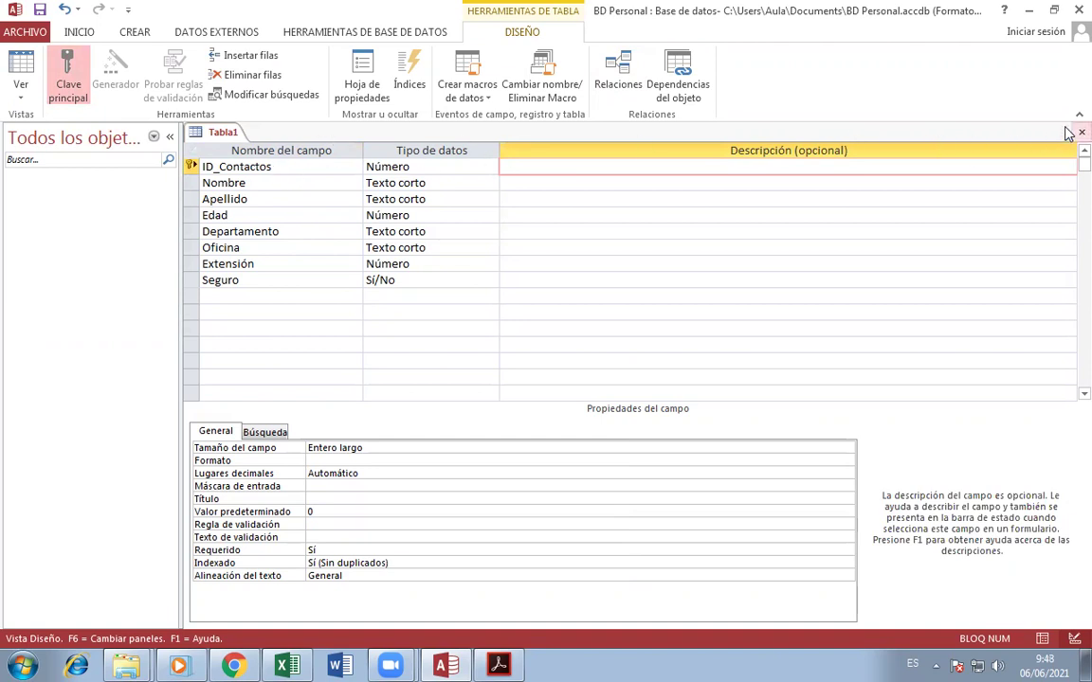
click(1081, 132)
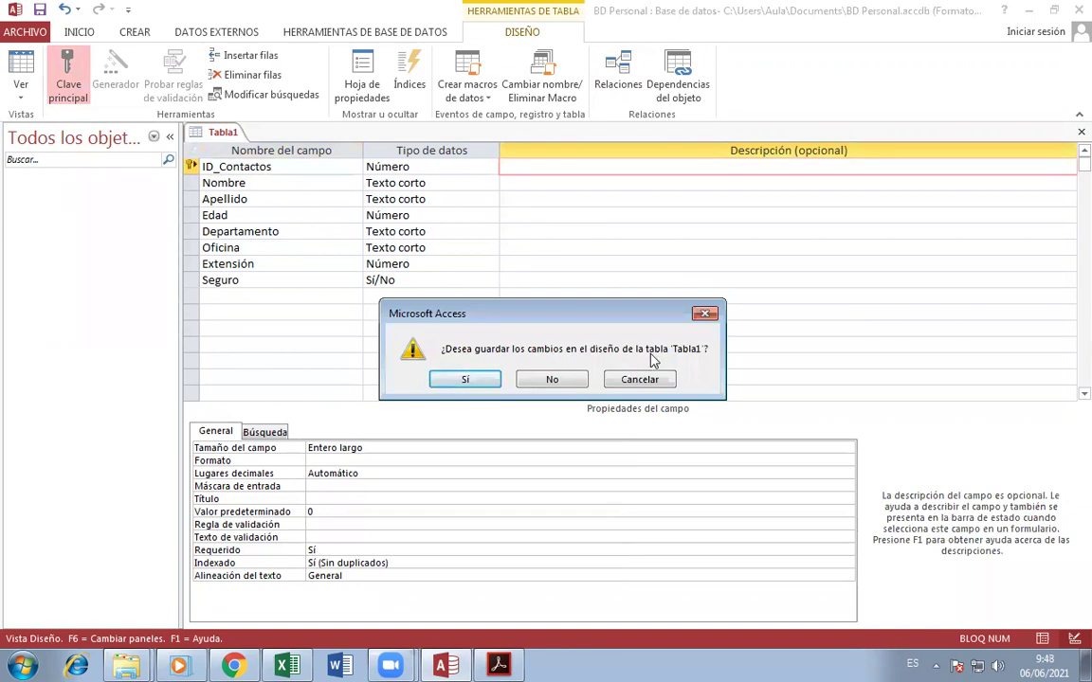
- Save the table design under the name Tbl_Contactos and select it in the navigation pane
click(466, 379)
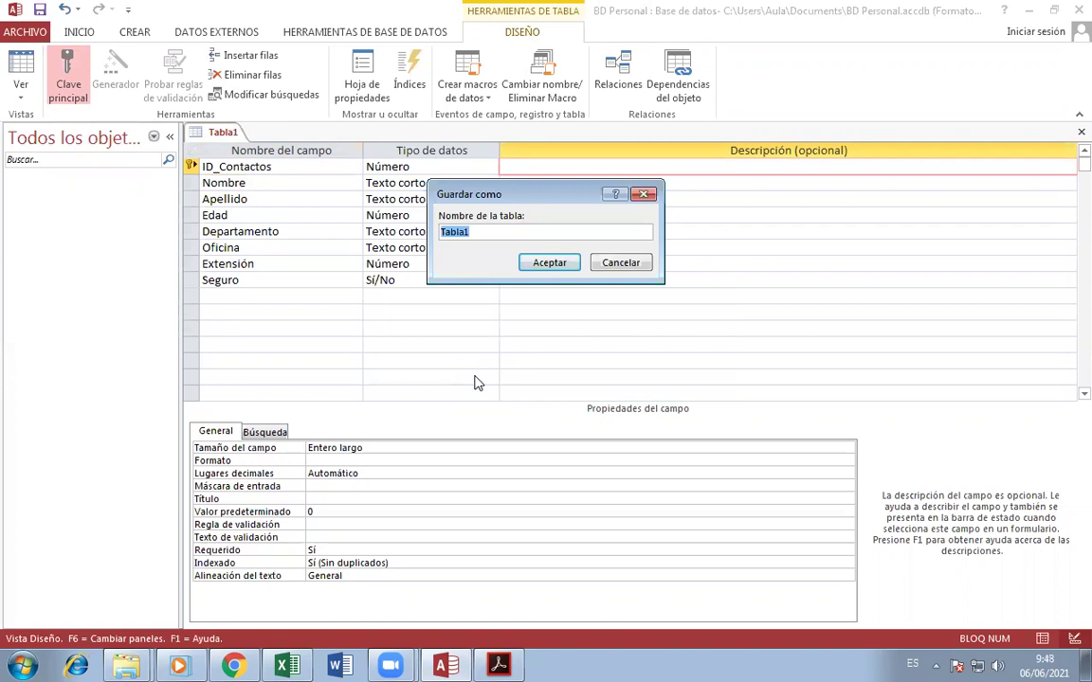
key(BackSpace)
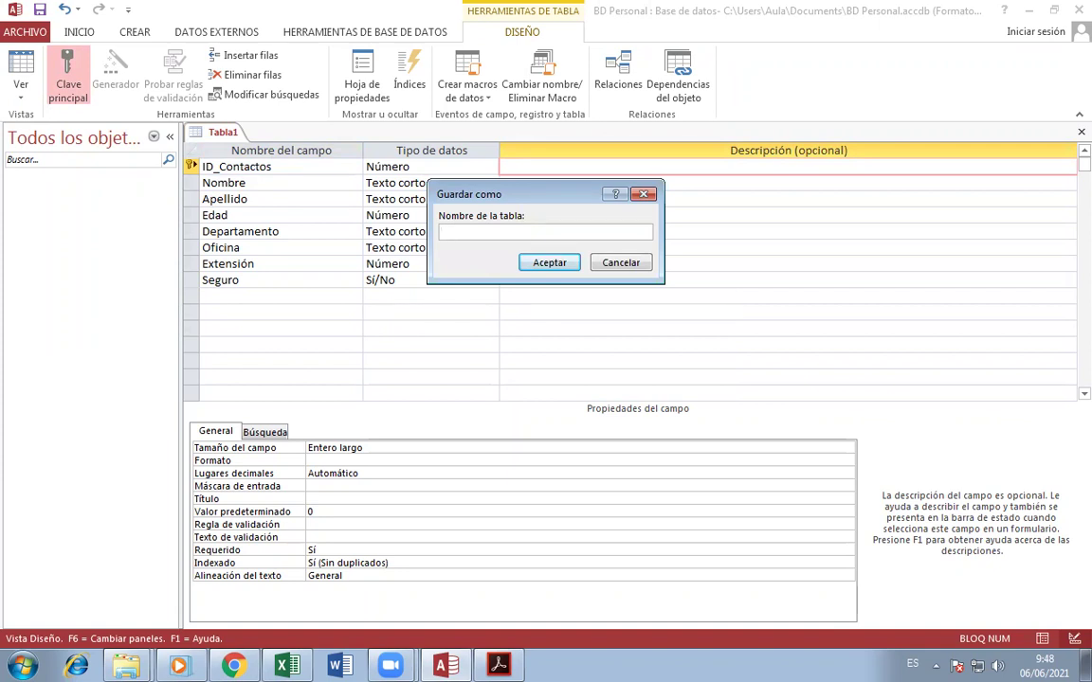
text(Tbl_Contactos)
click(549, 262)
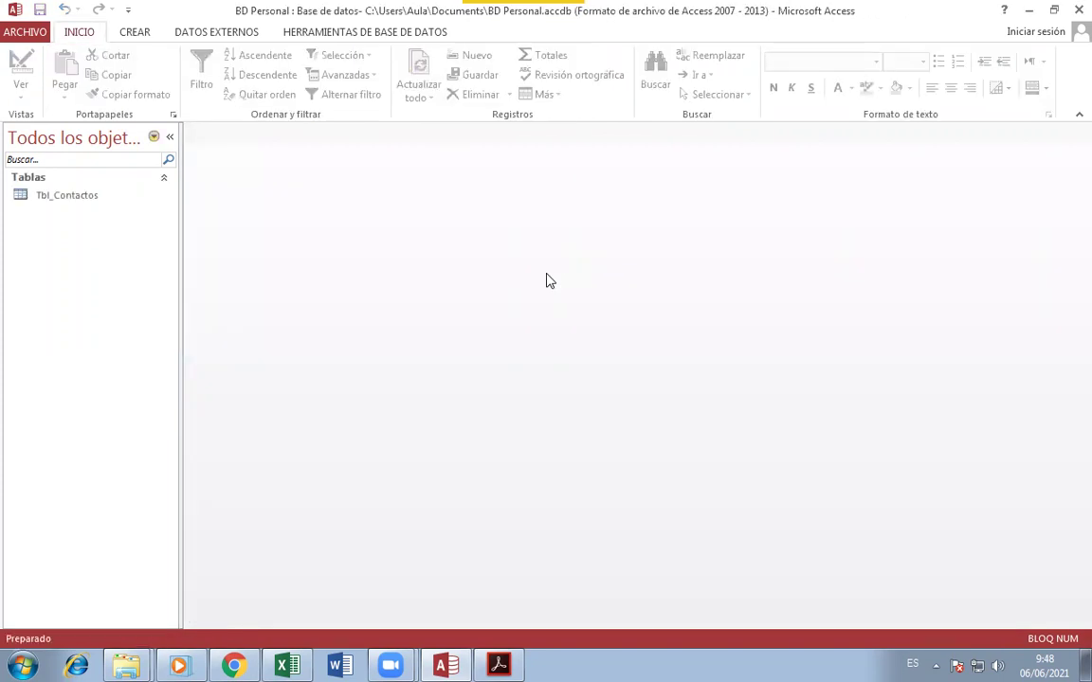
click(66, 204)
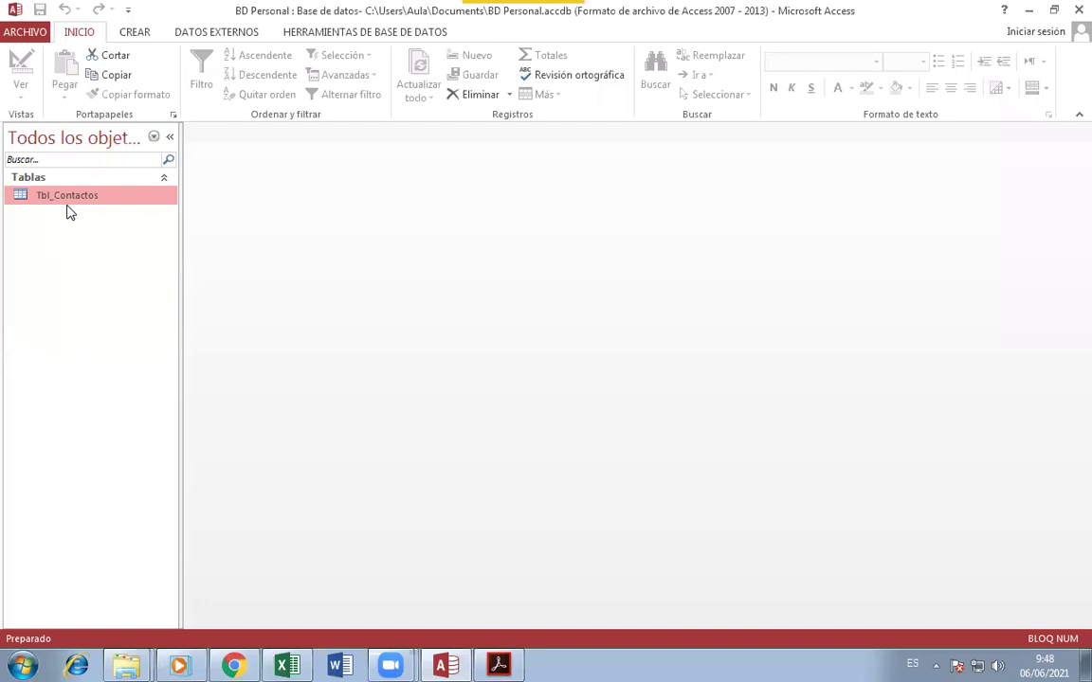
- Preview and close the Tbl_Contactos datasheet, then reopen the table in Vista Diseño
double_click(67, 198)
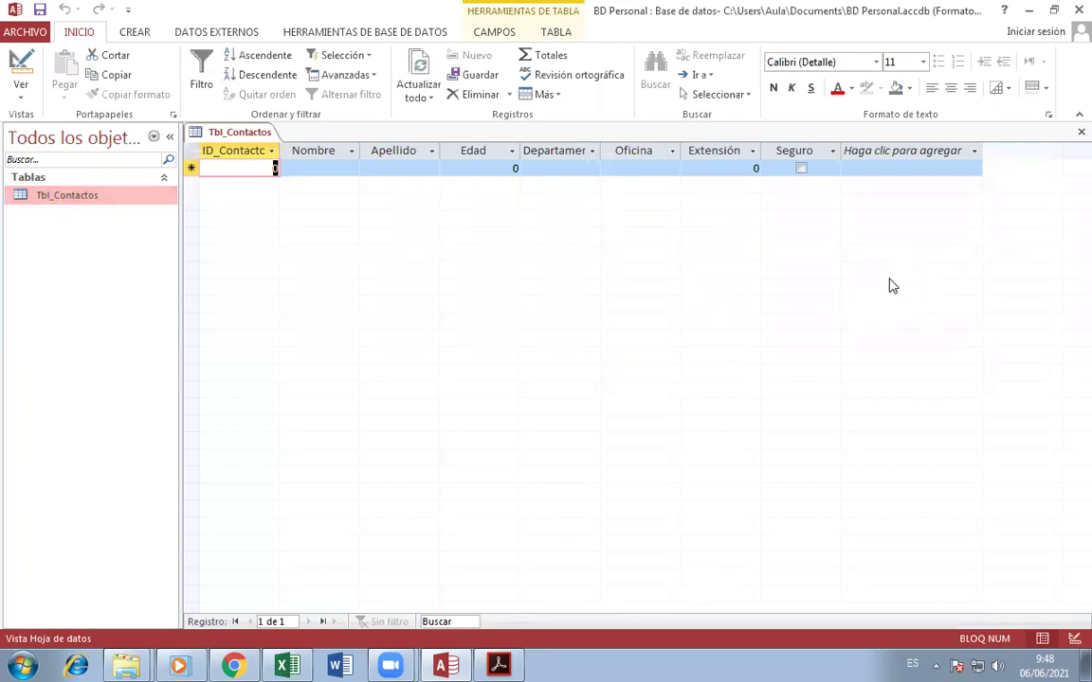
click(1081, 132)
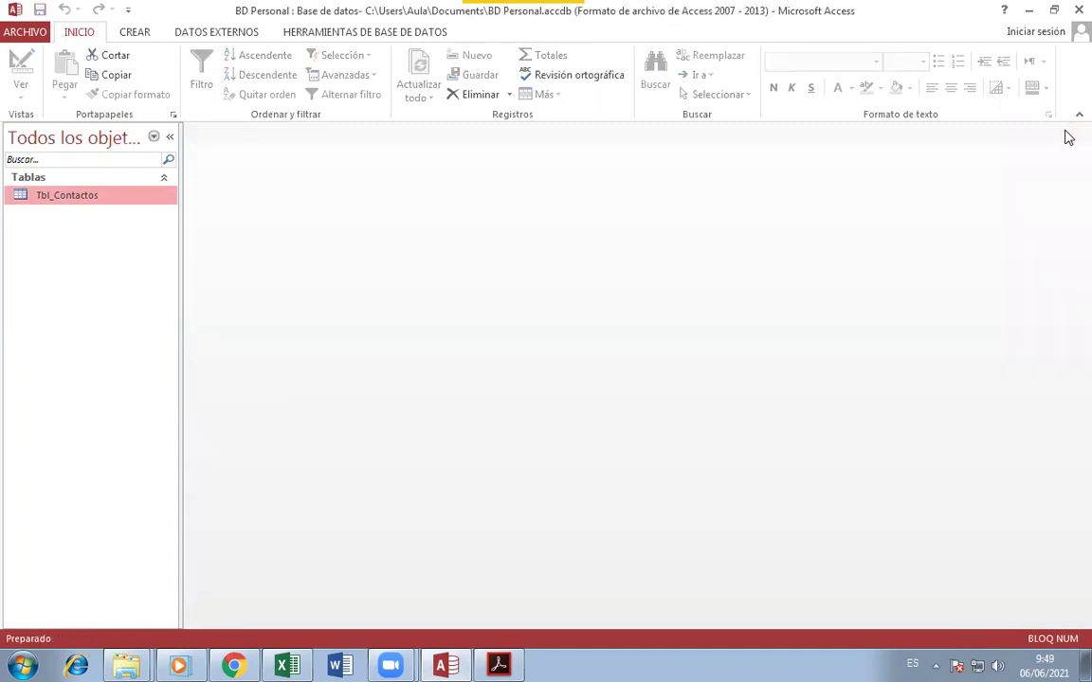
right_click(88, 203)
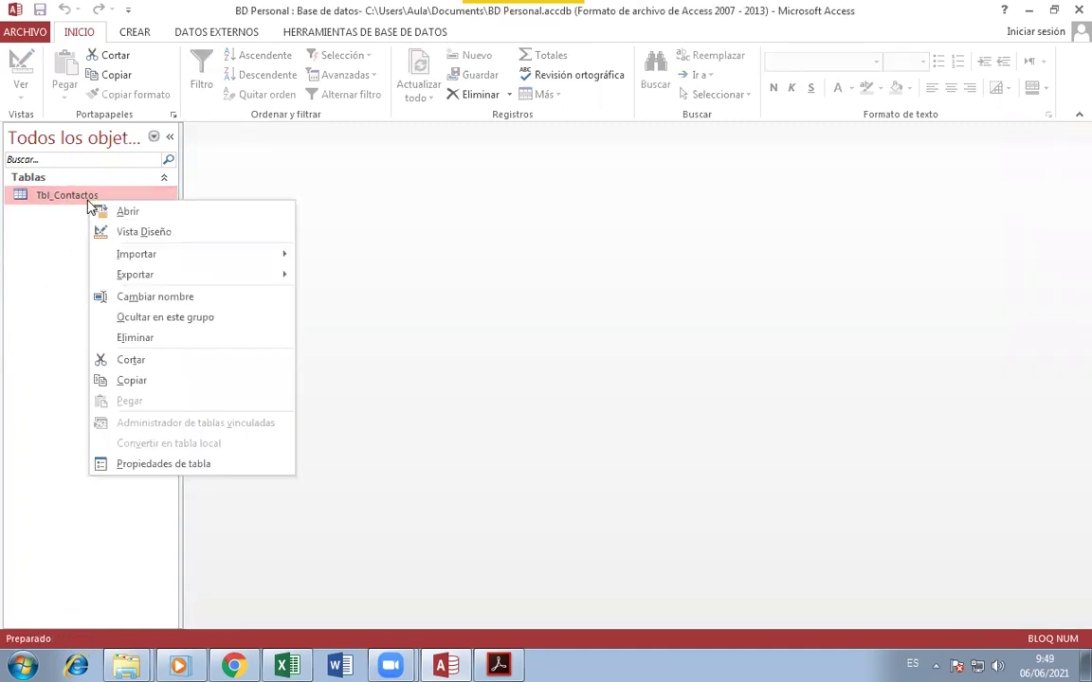
click(144, 232)
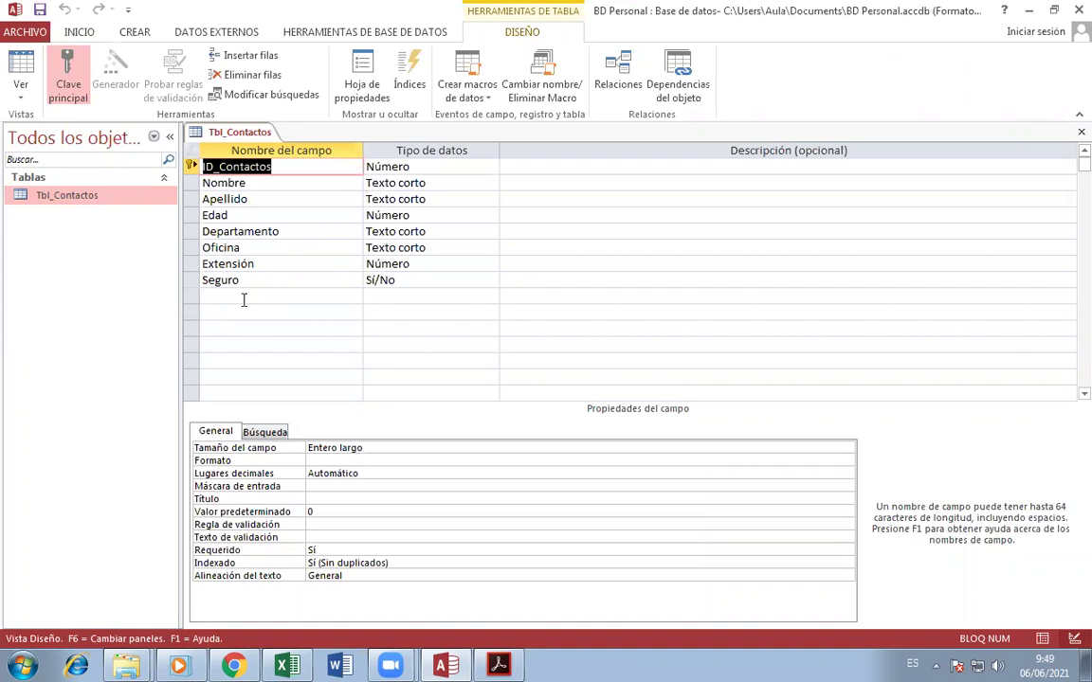
- Close the Tbl_Contactos design tab and switch to the assignment PDF in Acrobat Reader
click(1082, 132)
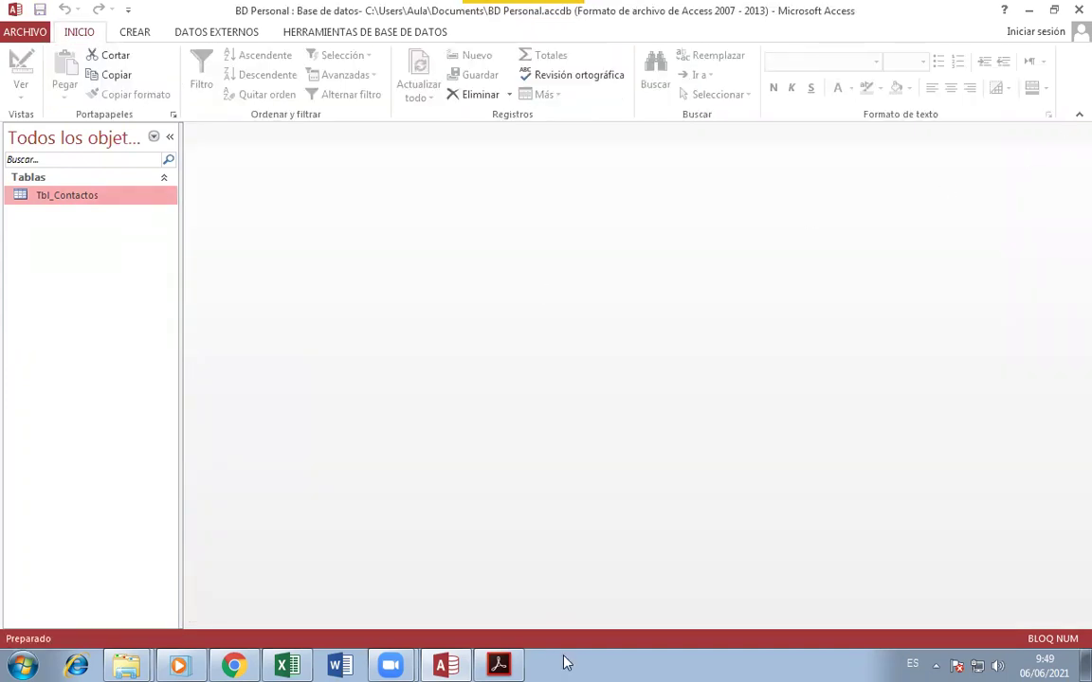
click(498, 664)
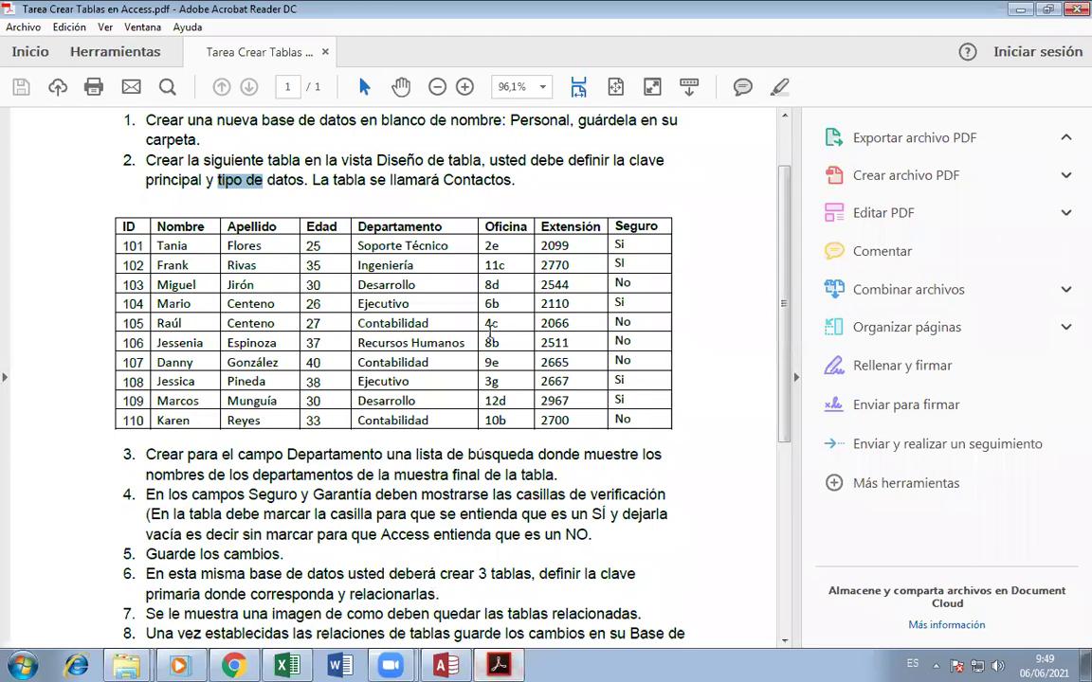
- Clear the PDF highlight and switch between Acrobat and Access, ending on BD Personal
click(490, 328)
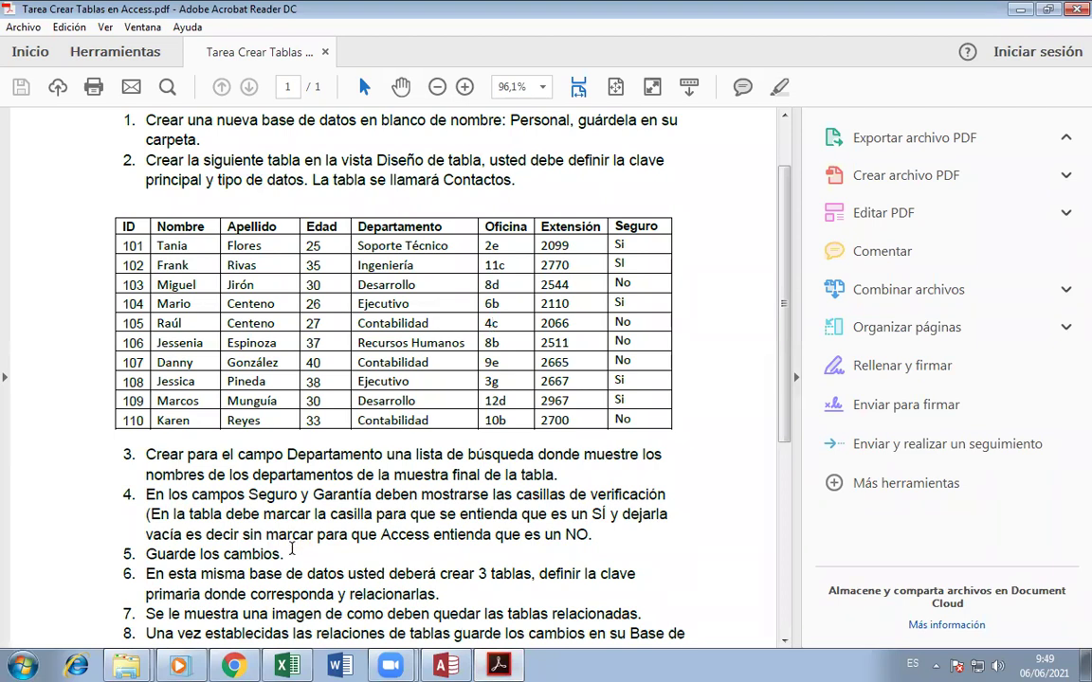
click(456, 667)
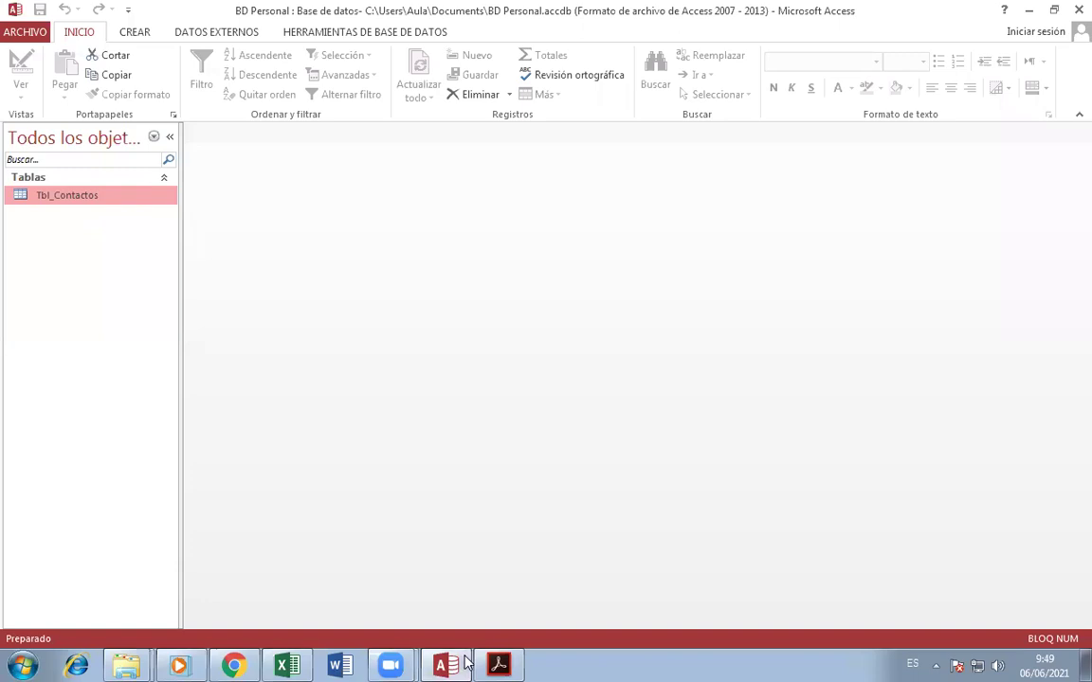
click(499, 665)
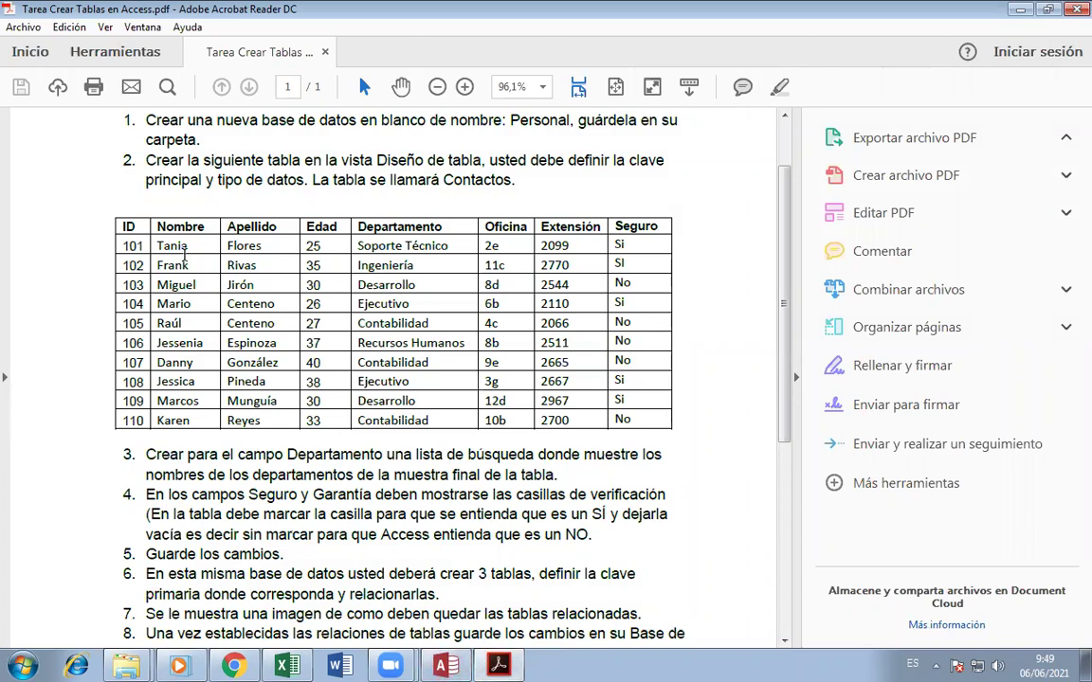
click(454, 665)
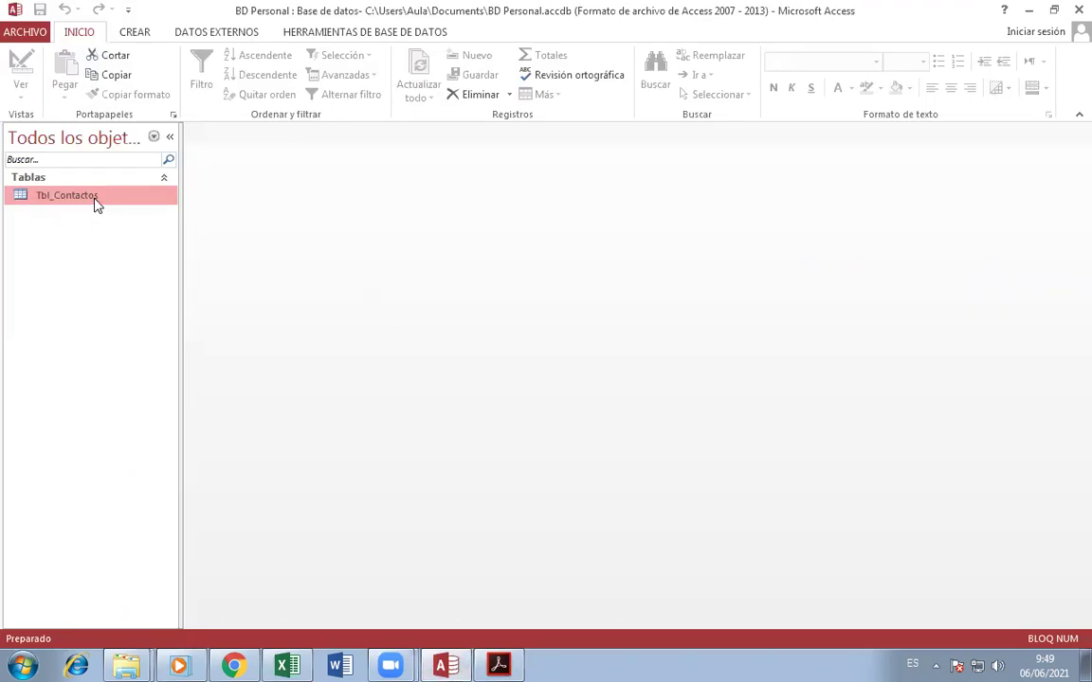
- Open Tbl_Contactos and enter ID 100, the contact's first and last name, and Edad 45
double_click(95, 199)
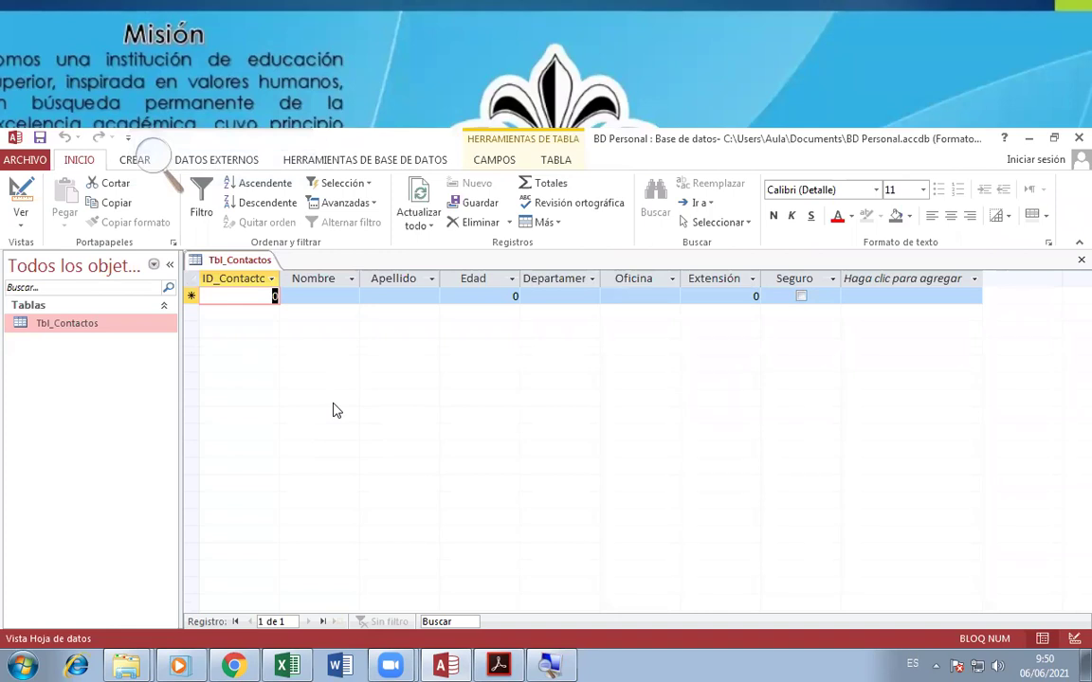
text(10)
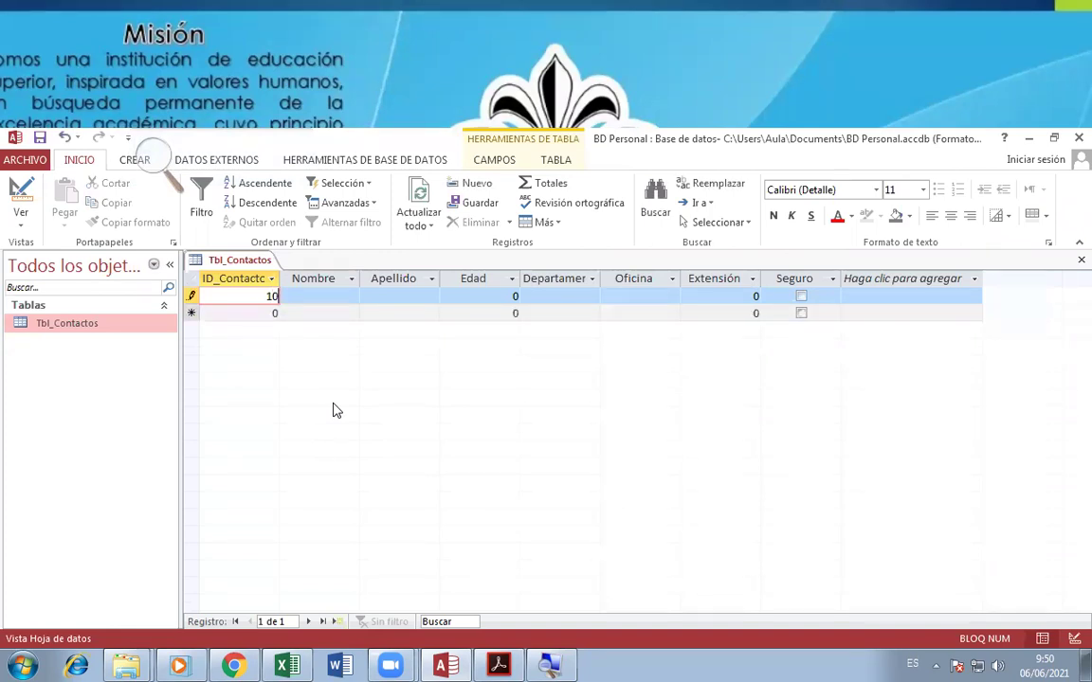
text(0)
key(Tab)
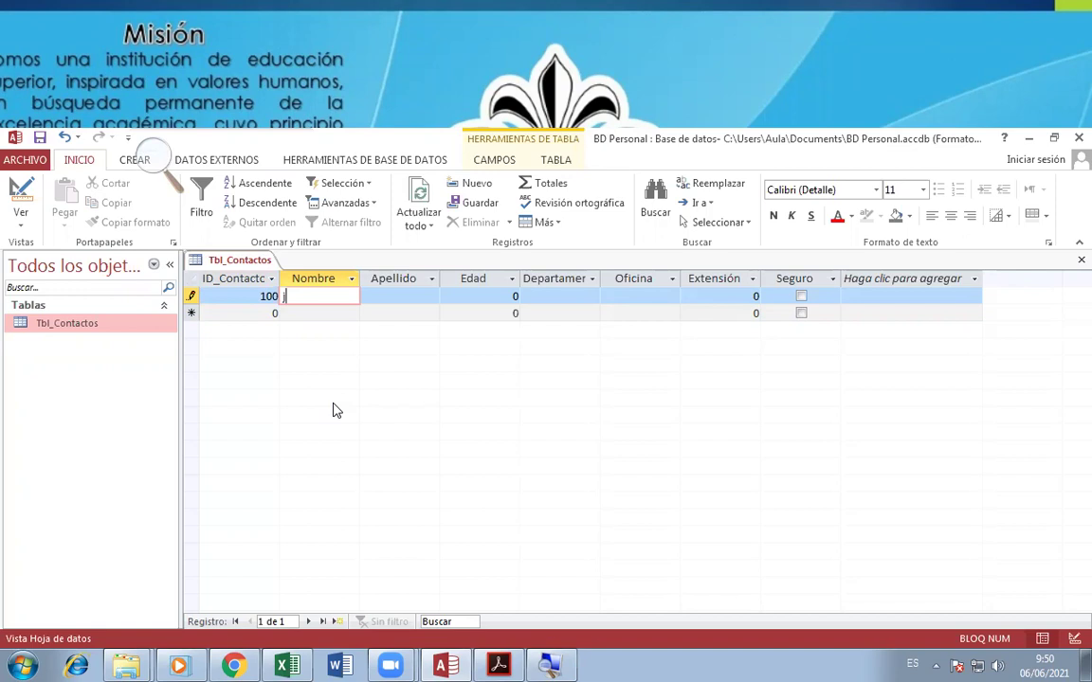
key(Tab)
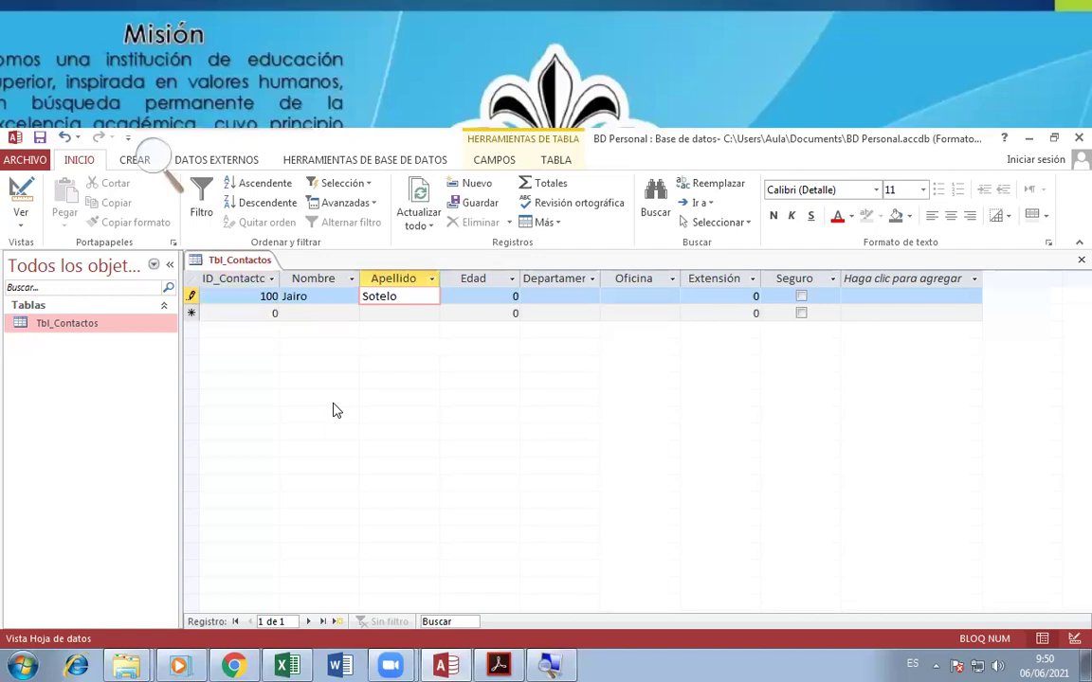
key(Tab)
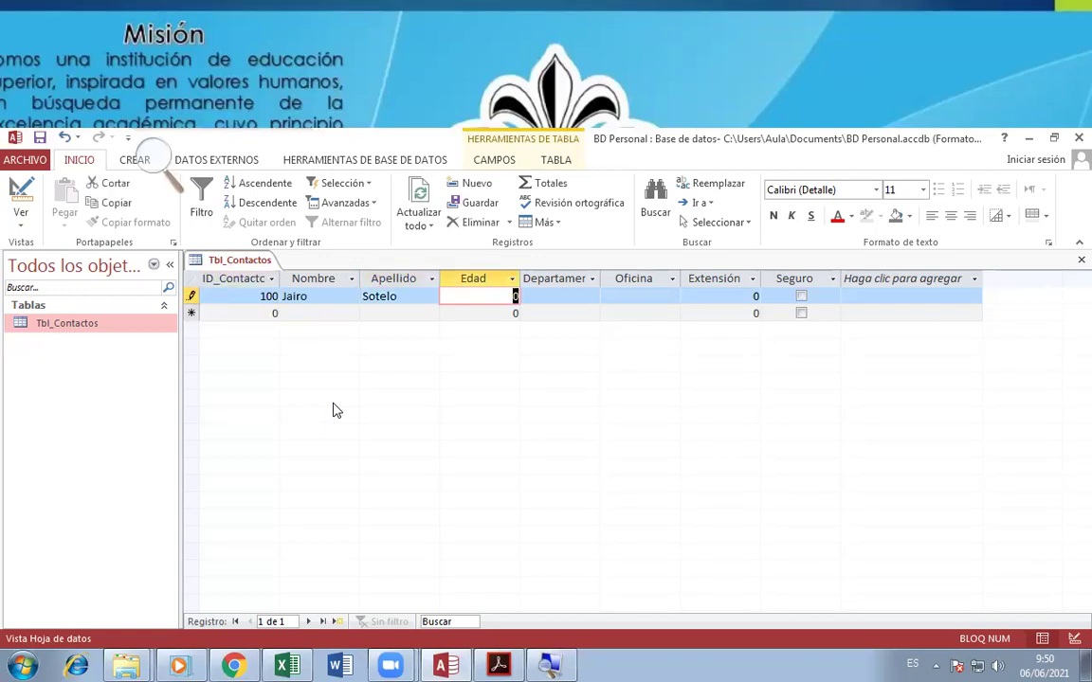
text(45)
key(Tab)
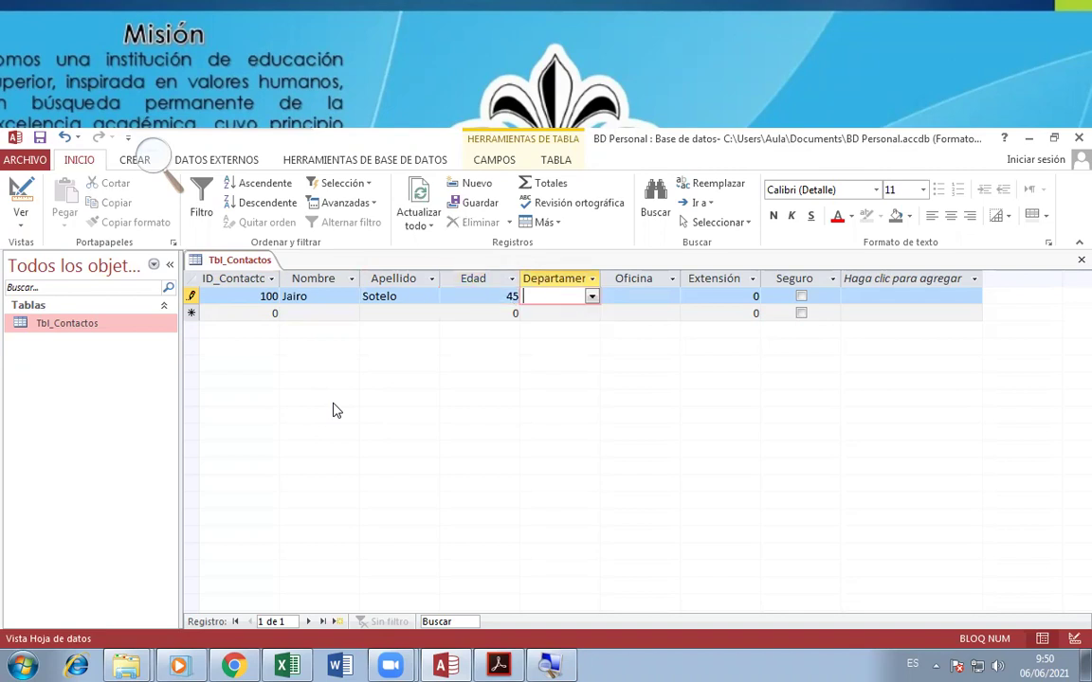
- Test Edad with the text 'hola', dismiss the data-type error, and re-enter 45
key(shift+Tab)
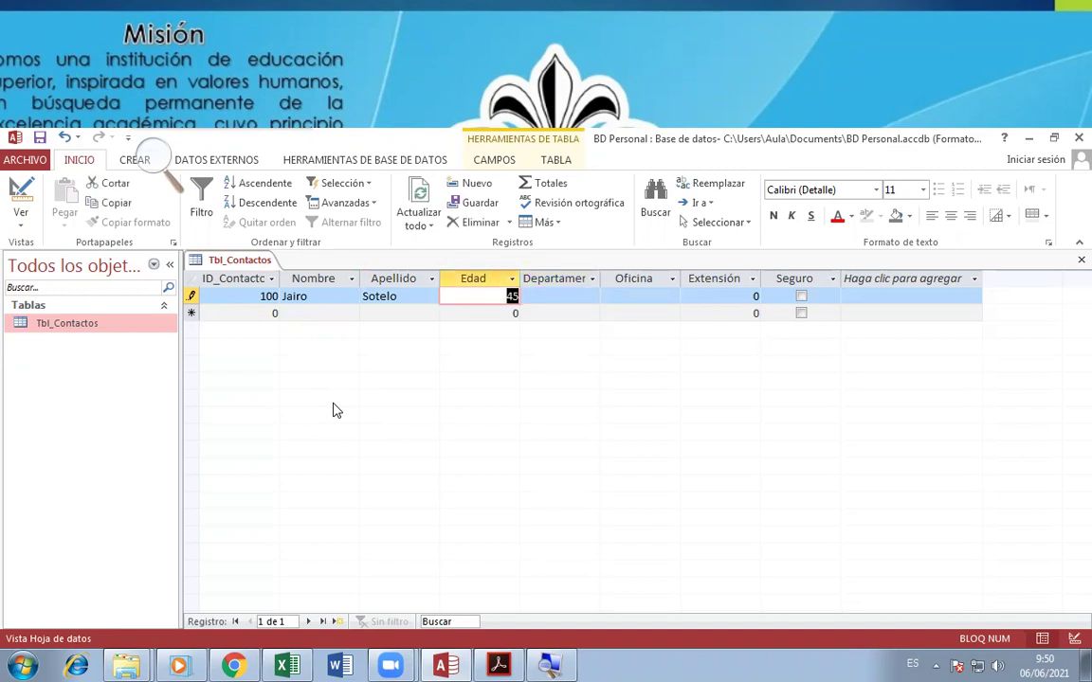
text(hola)
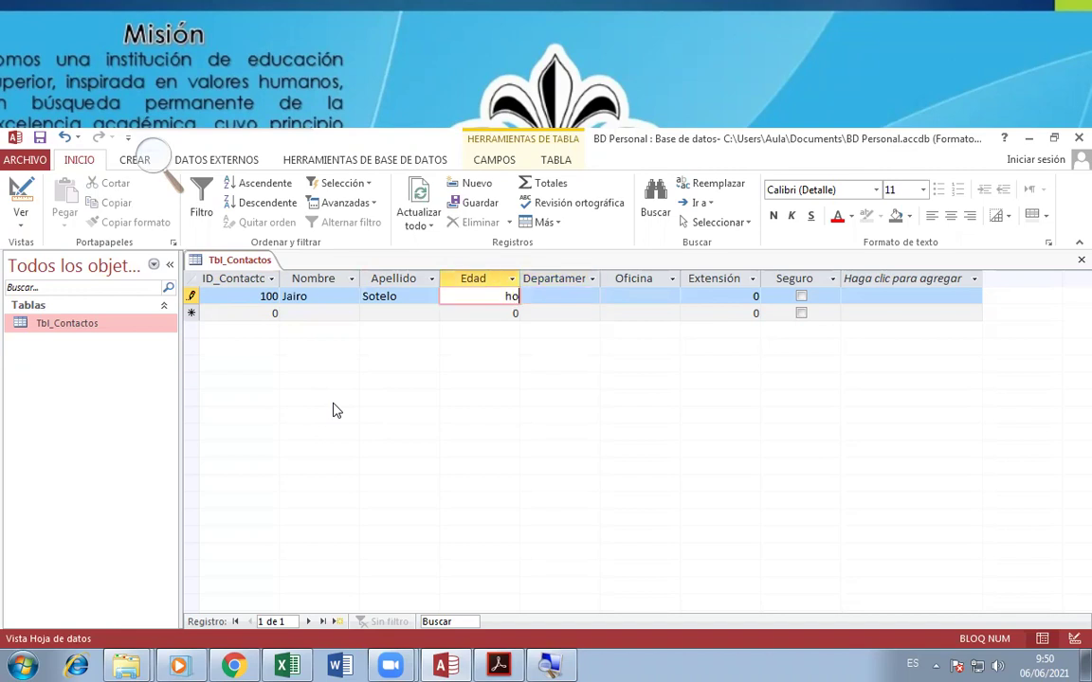
key(Tab)
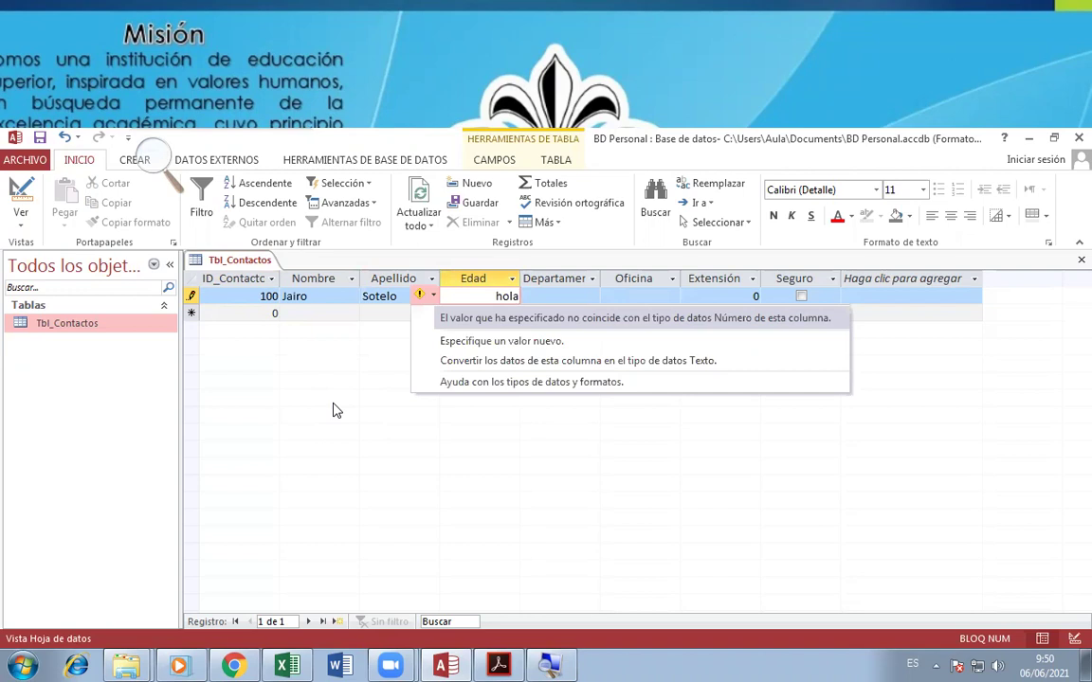
key(Escape)
key(BackSpace)
key(BackSpace)
key(BackSpace)
key(BackSpace)
text(45)
key(Tab)
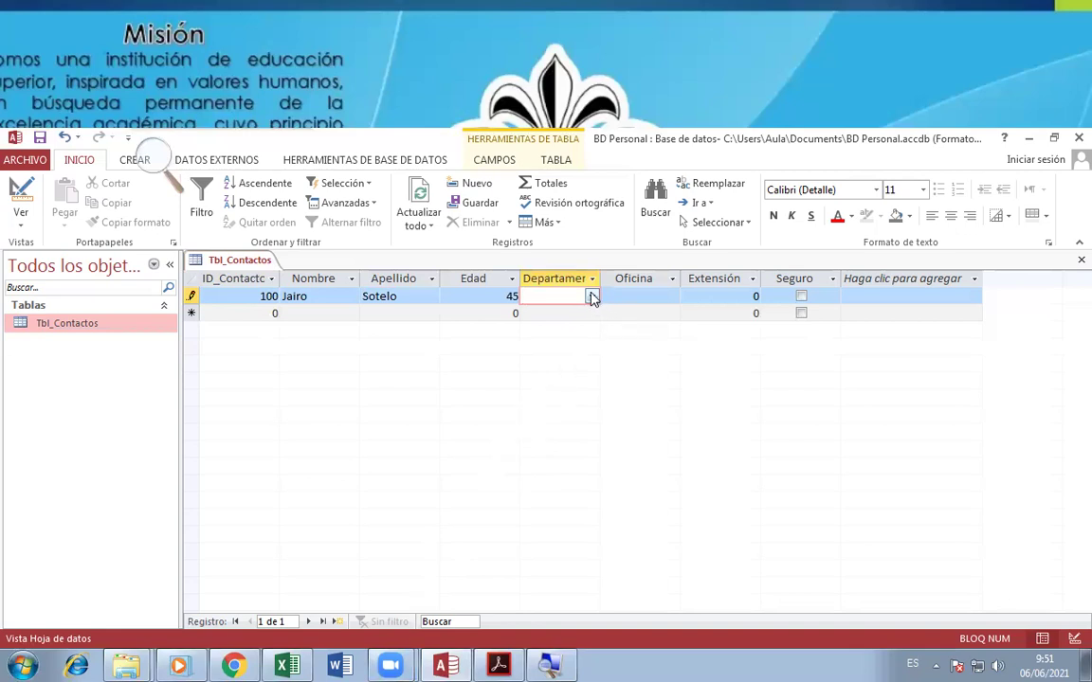
click(592, 297)
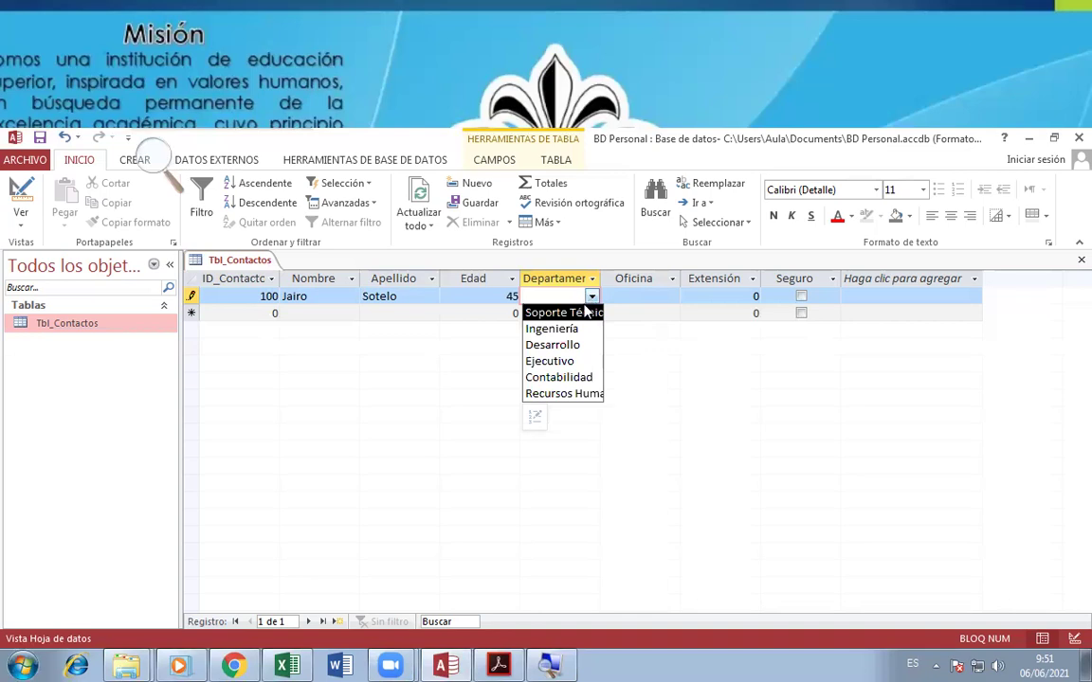
- Choose Soporte Técnico as Departamento, widen that column, and enter Oficina A013 and Extensión 125
click(563, 311)
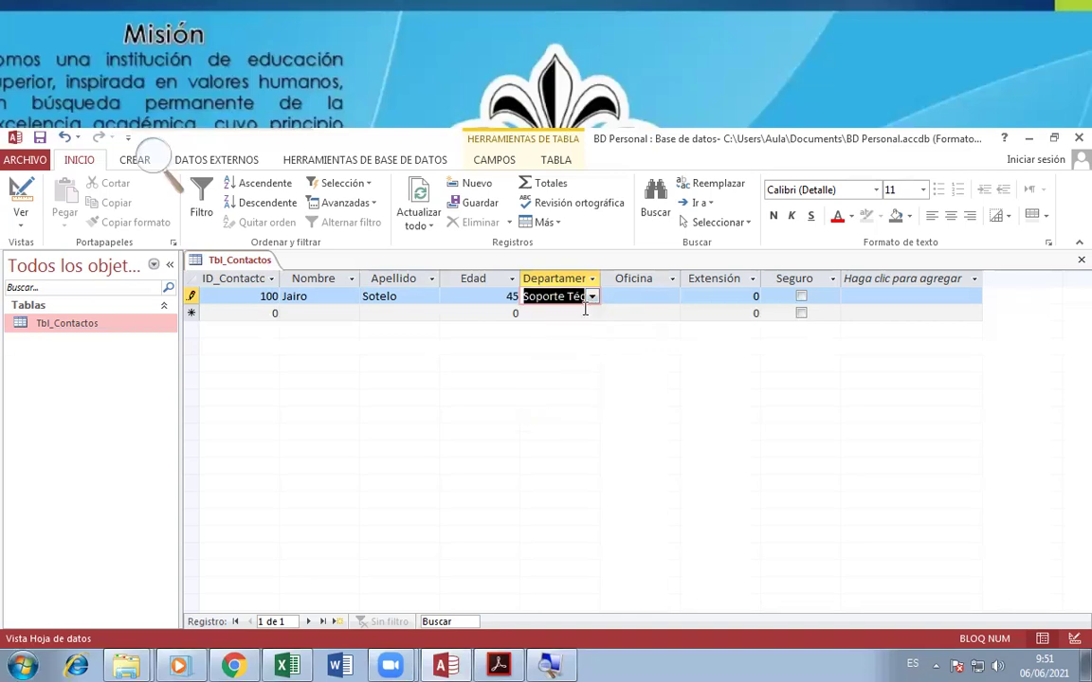
double_click(598, 281)
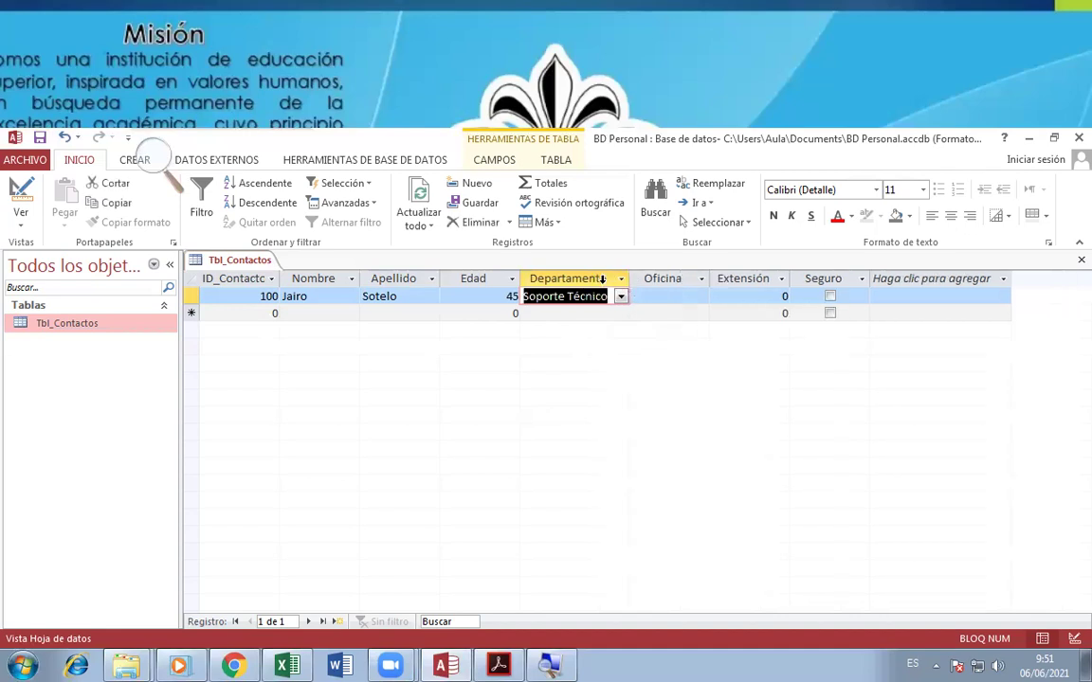
click(666, 294)
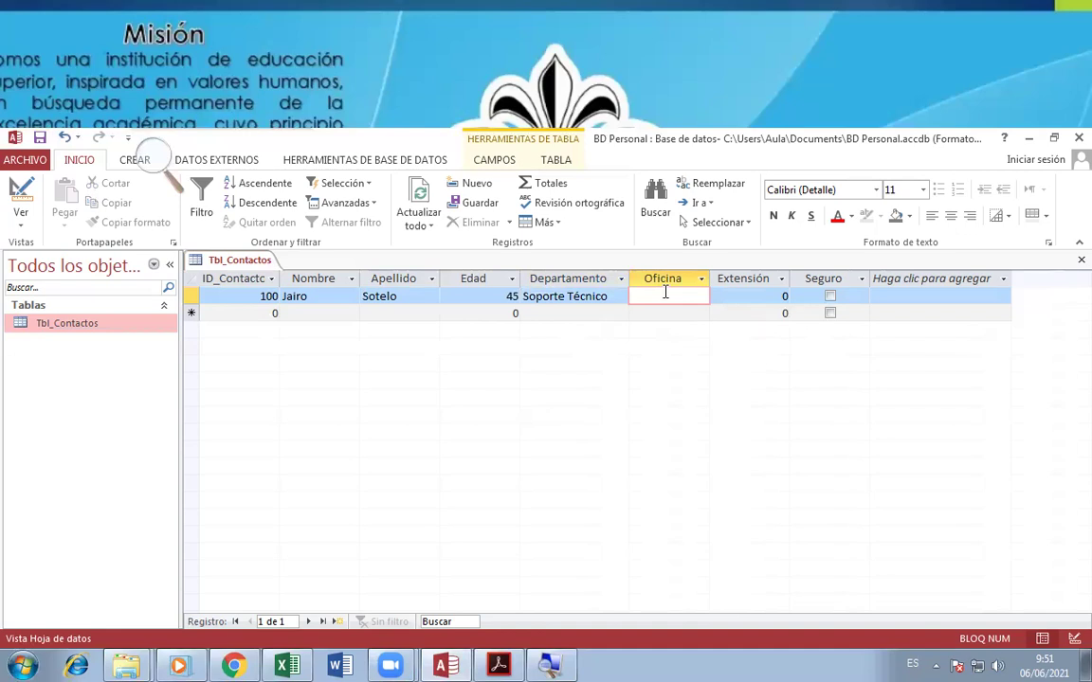
text(2)
key(BackSpace)
text(a)
text(A)
text(013)
key(Tab)
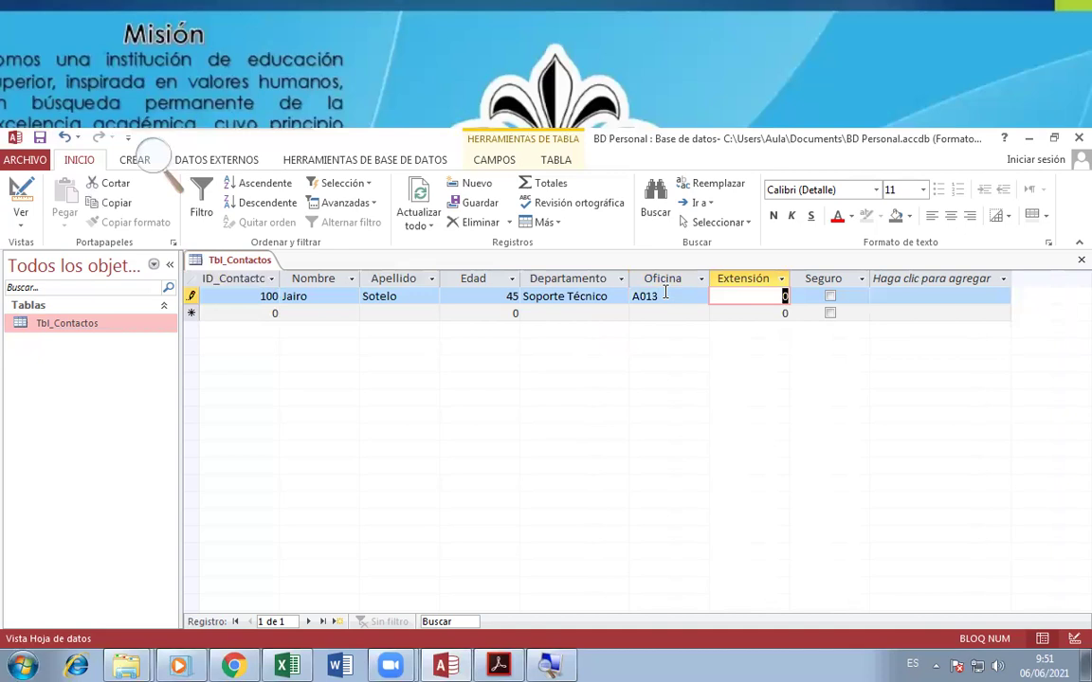
text(125)
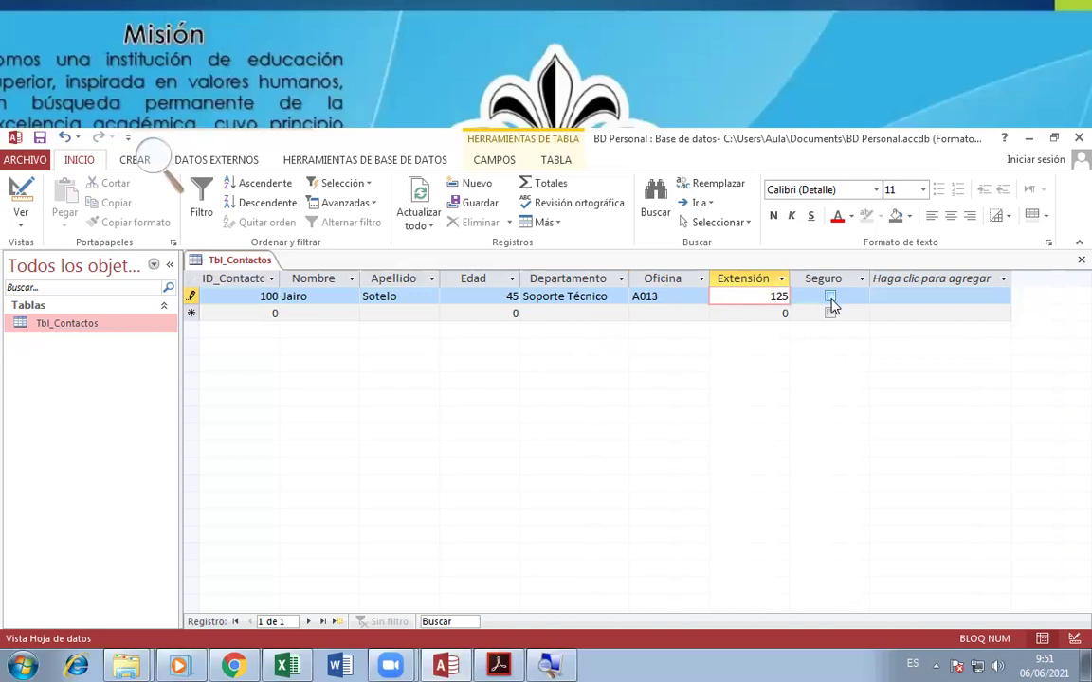
- Check Seguro for the first contact and start a new record with ID 101
click(831, 301)
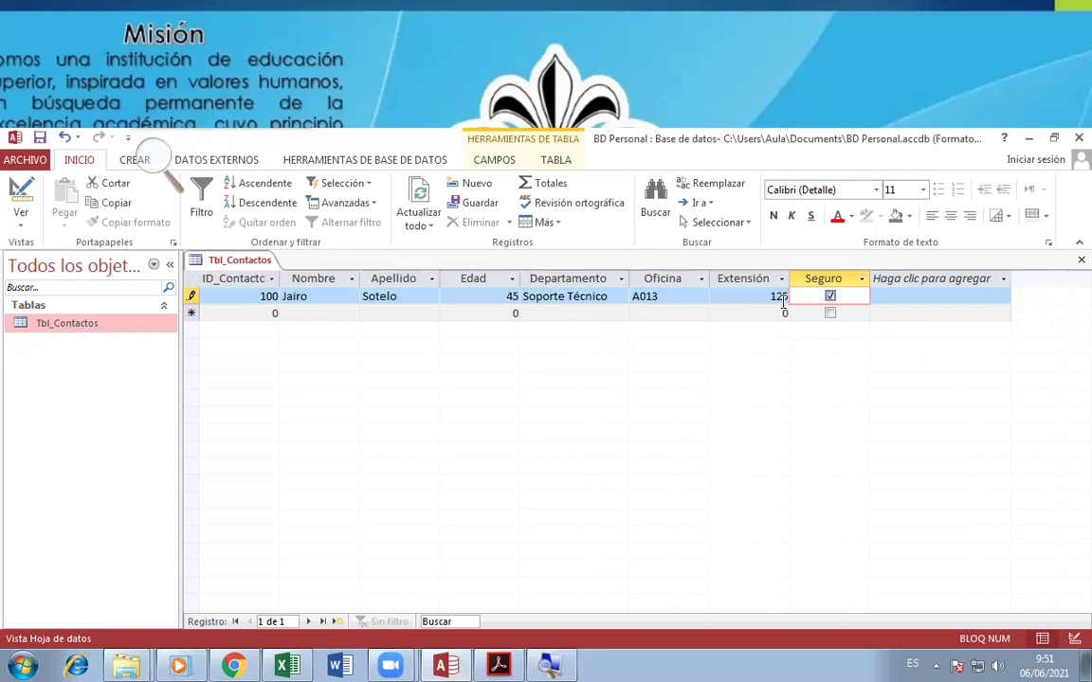
key(Tab)
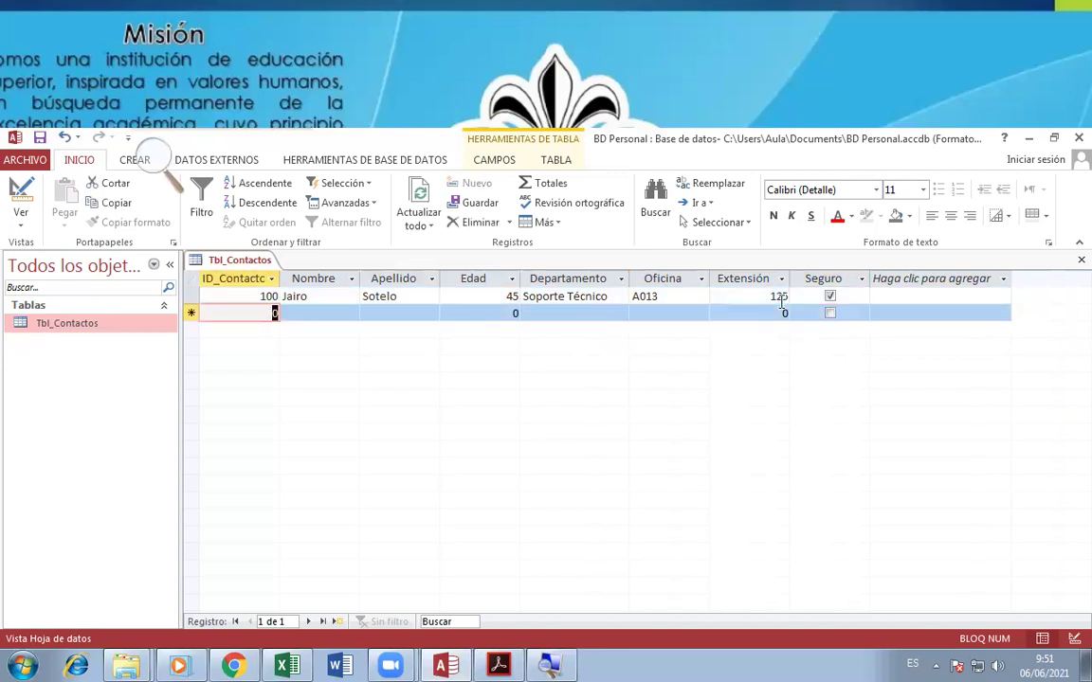
text(101)
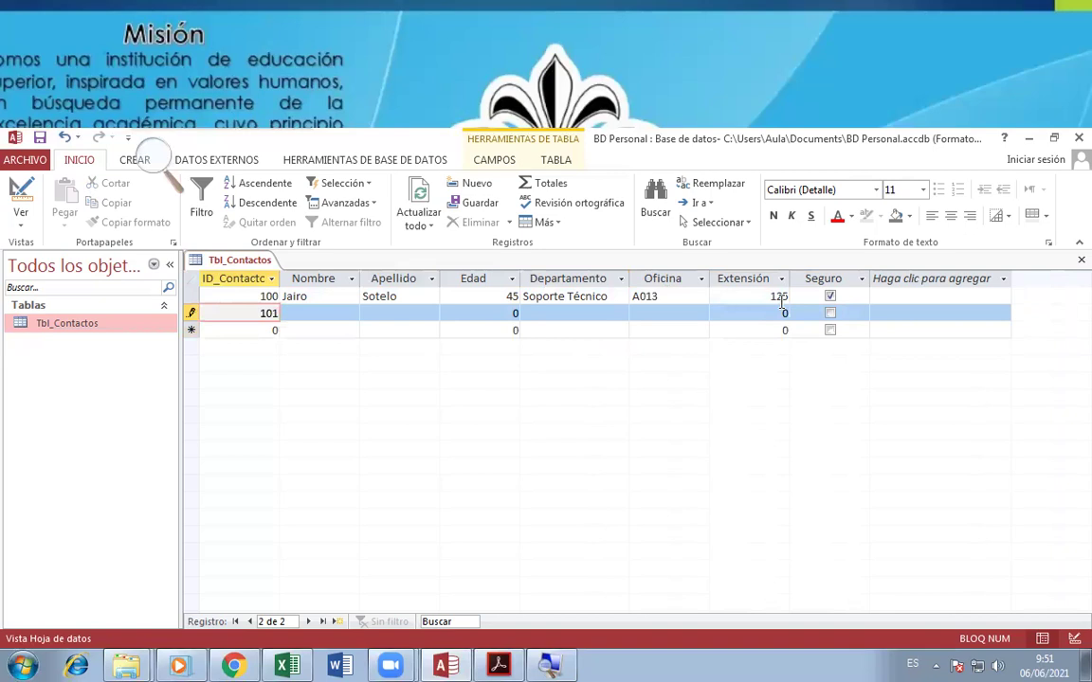
key(Tab)
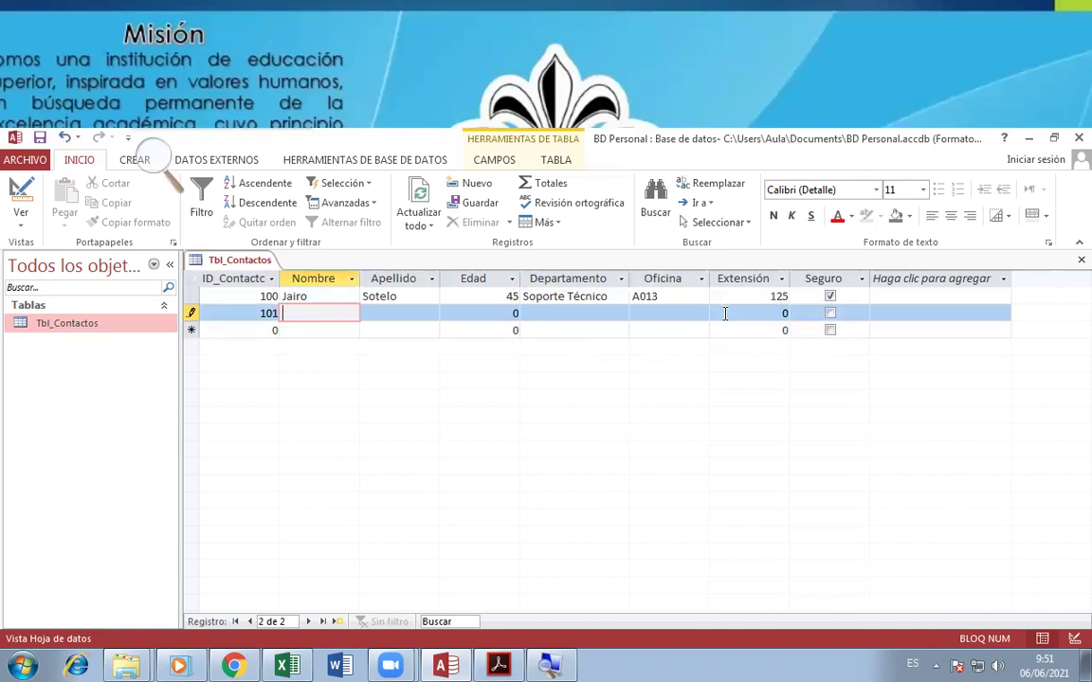
- Move between the Nombre and Apellido cells, then reopen Tbl_Contactos in Vista Diseño
key(super+Escape)
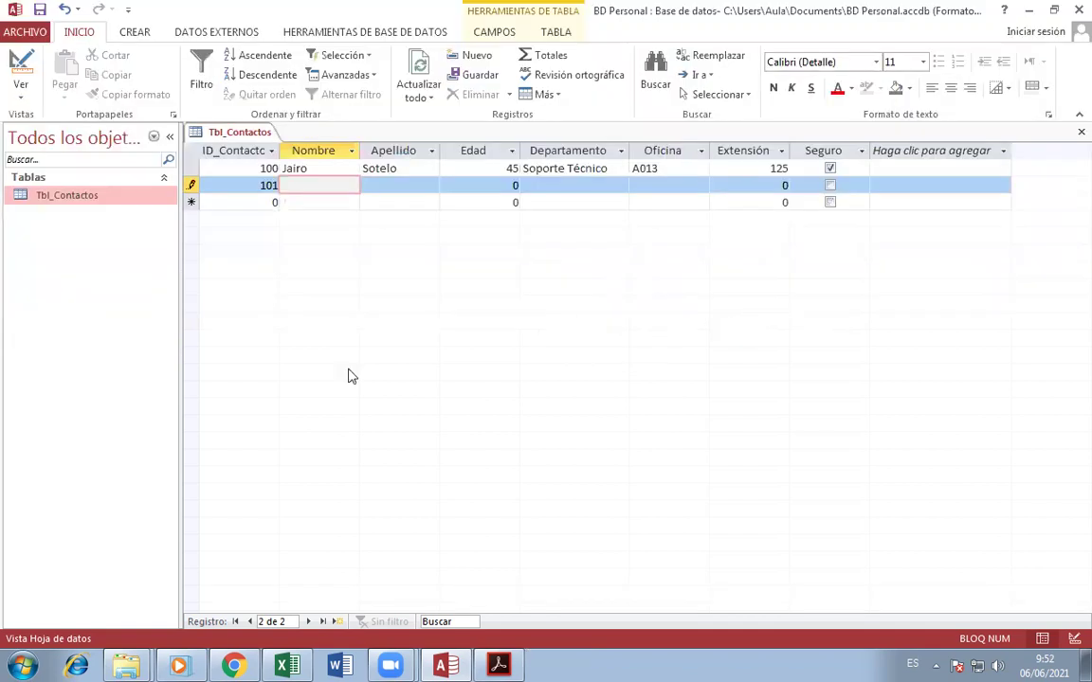
key(Tab)
key(shift+Tab)
key(Tab)
key(shift+Tab)
right_click(61, 197)
click(118, 225)
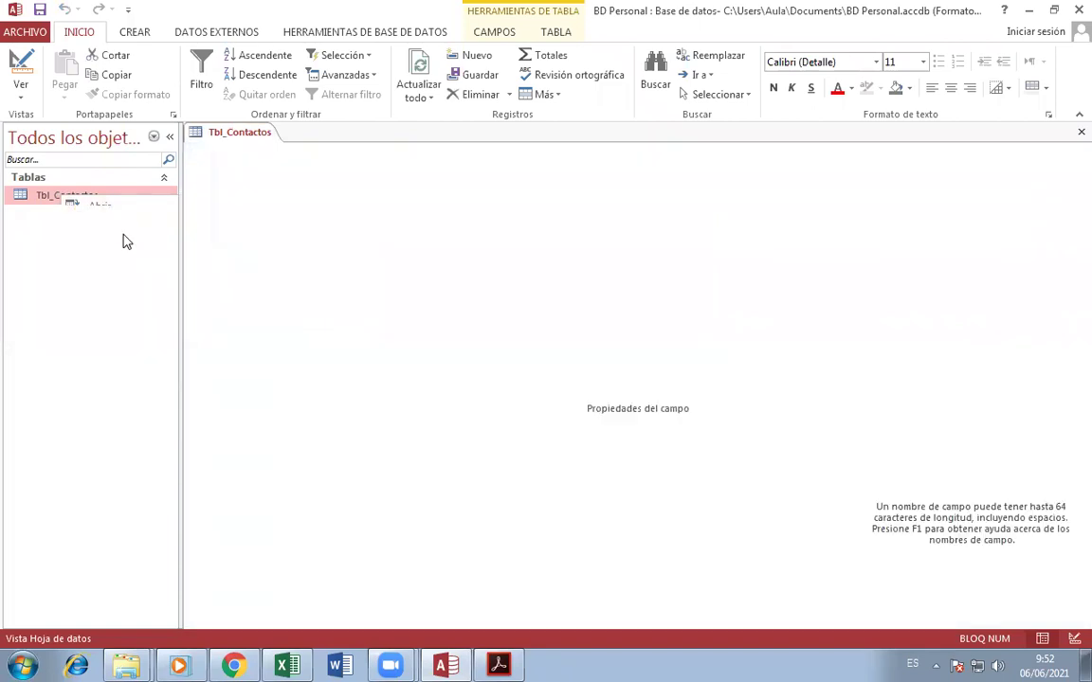
- Confirm Departamento remains Short Text and Seguro remains a Sí/No field
click(135, 32)
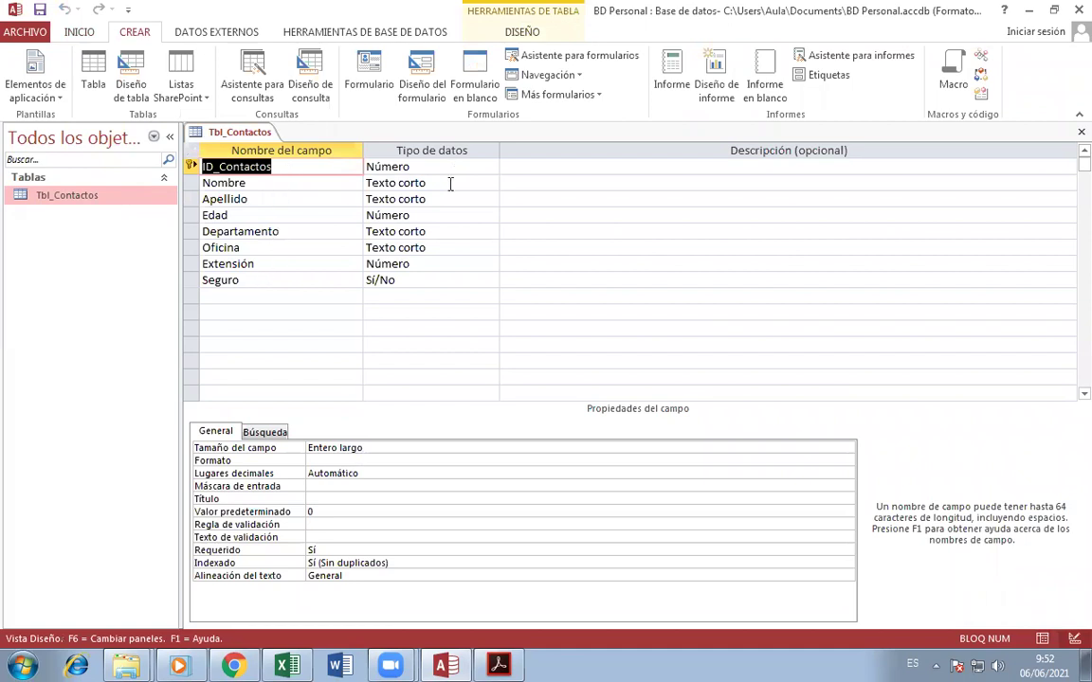
click(291, 232)
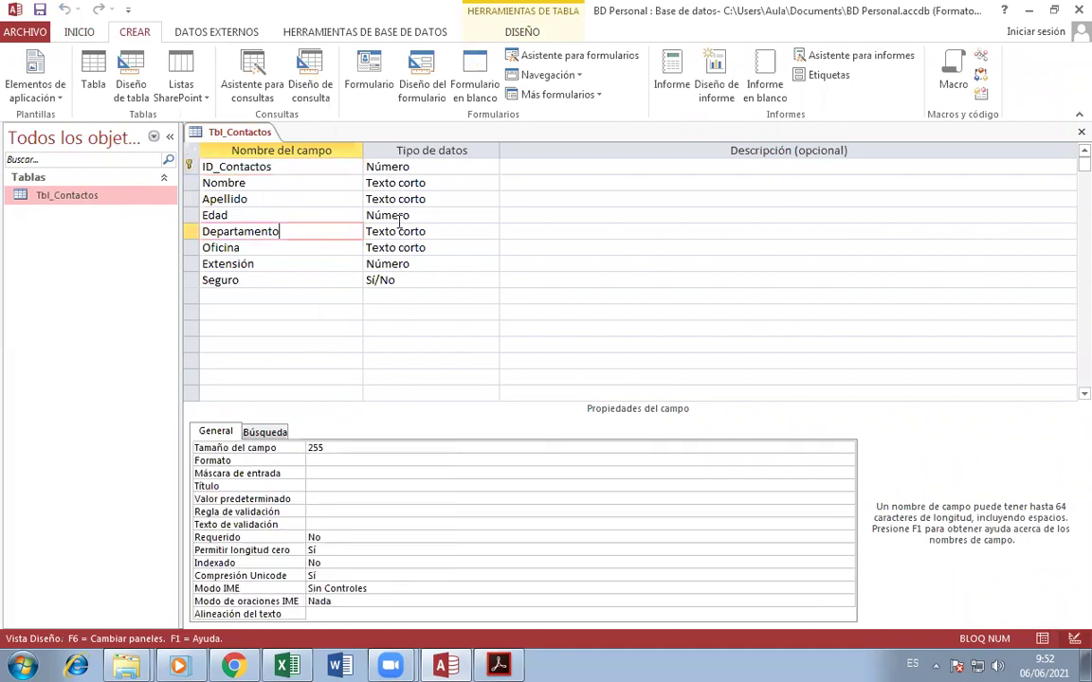
click(490, 232)
click(492, 232)
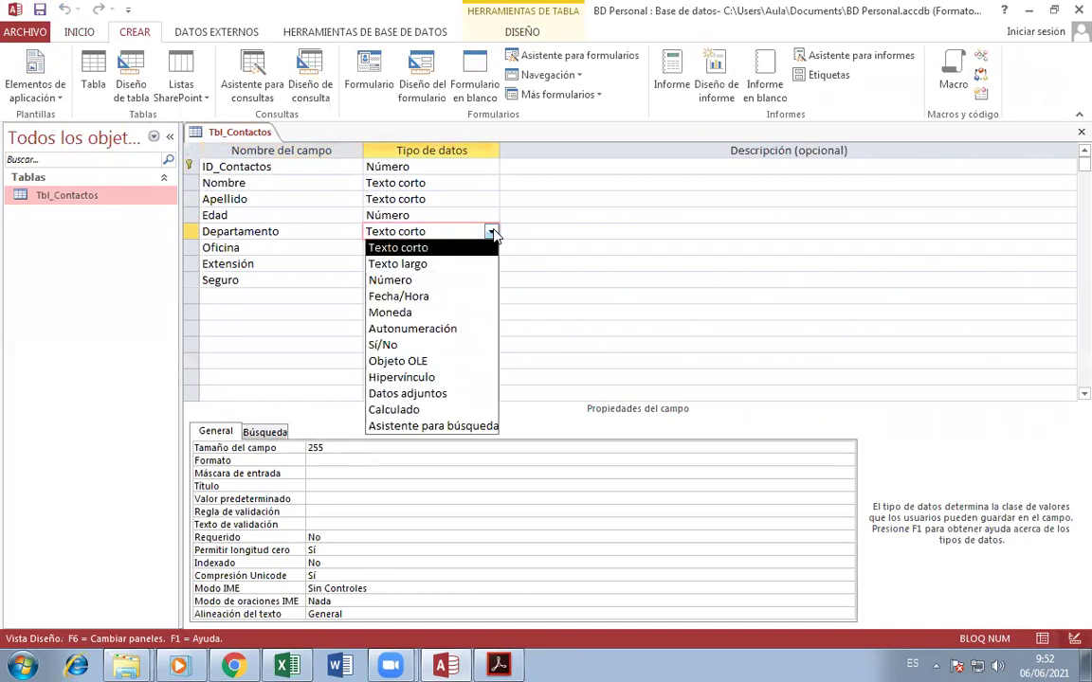
click(309, 229)
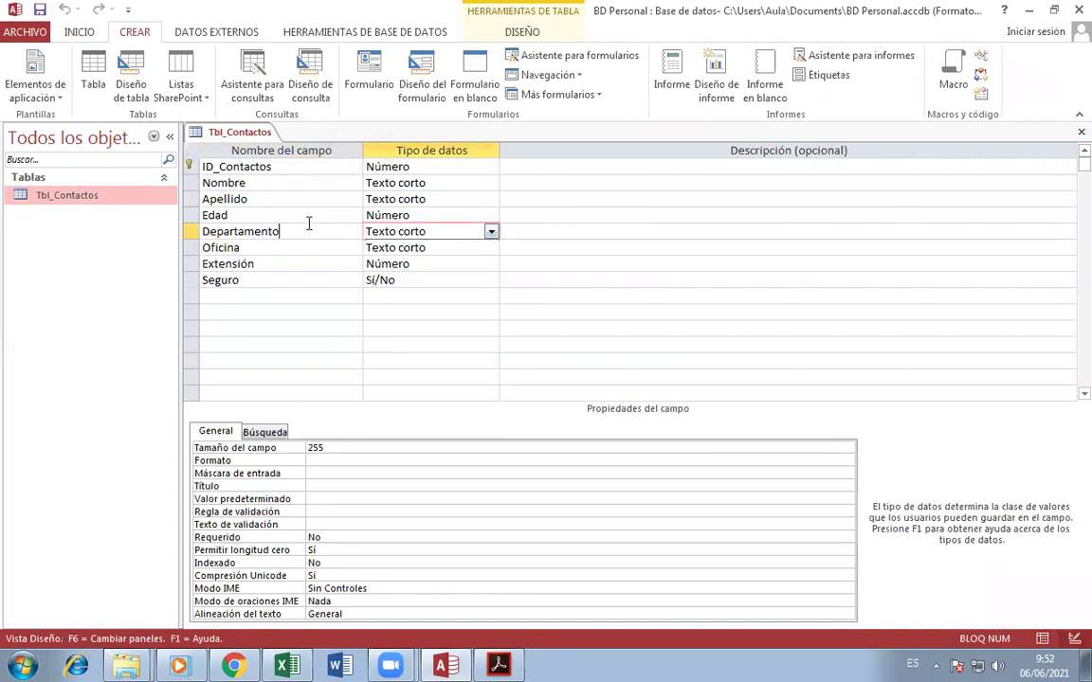
click(276, 282)
click(460, 282)
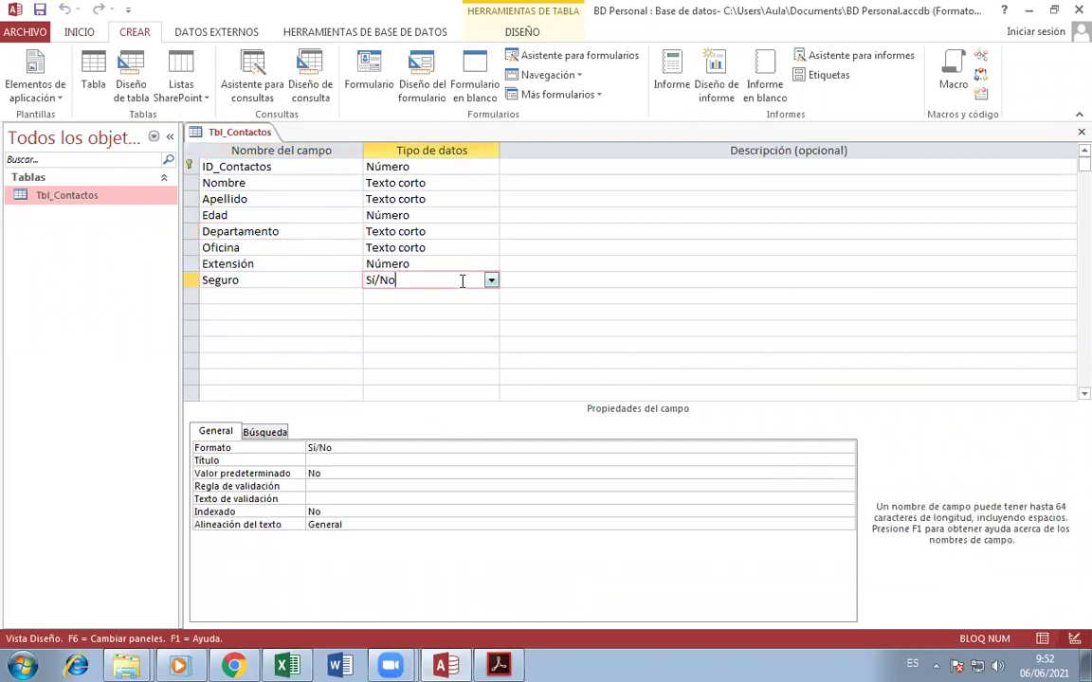
click(492, 281)
click(492, 281)
click(307, 283)
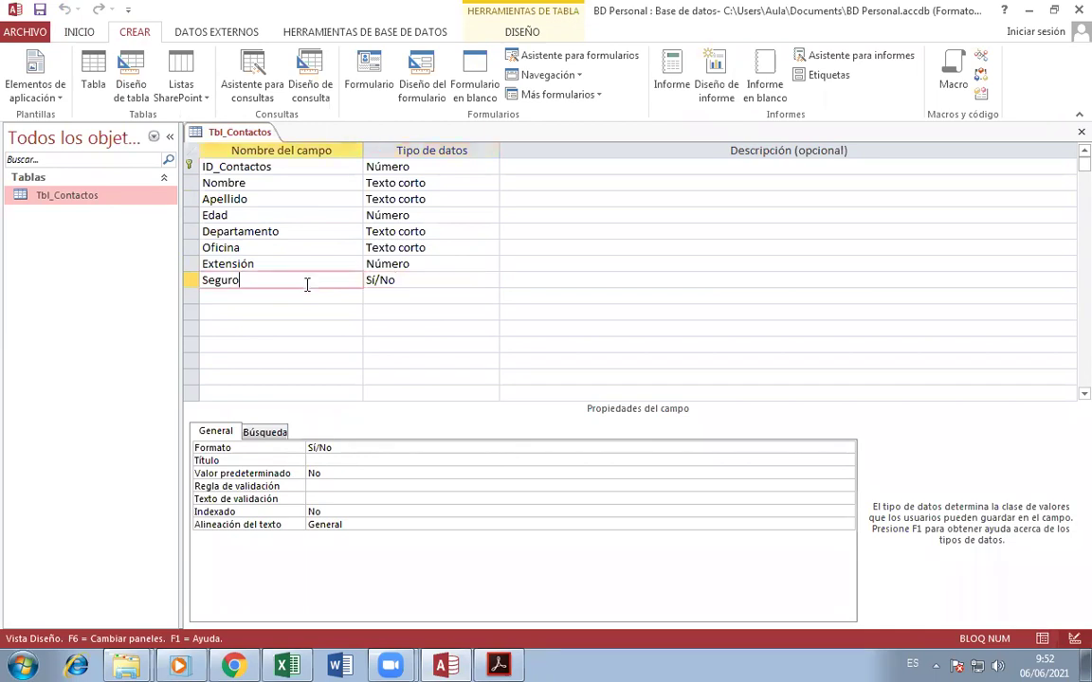
click(278, 166)
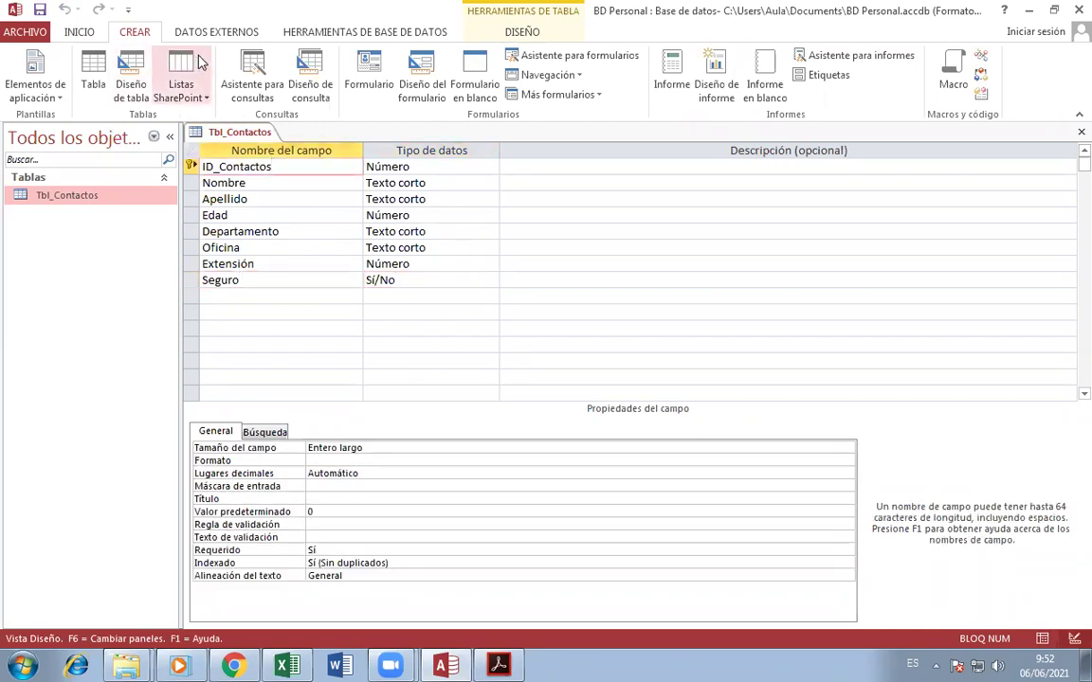
- Close and save the Tbl_Contactos design, then reopen its datasheet
click(500, 33)
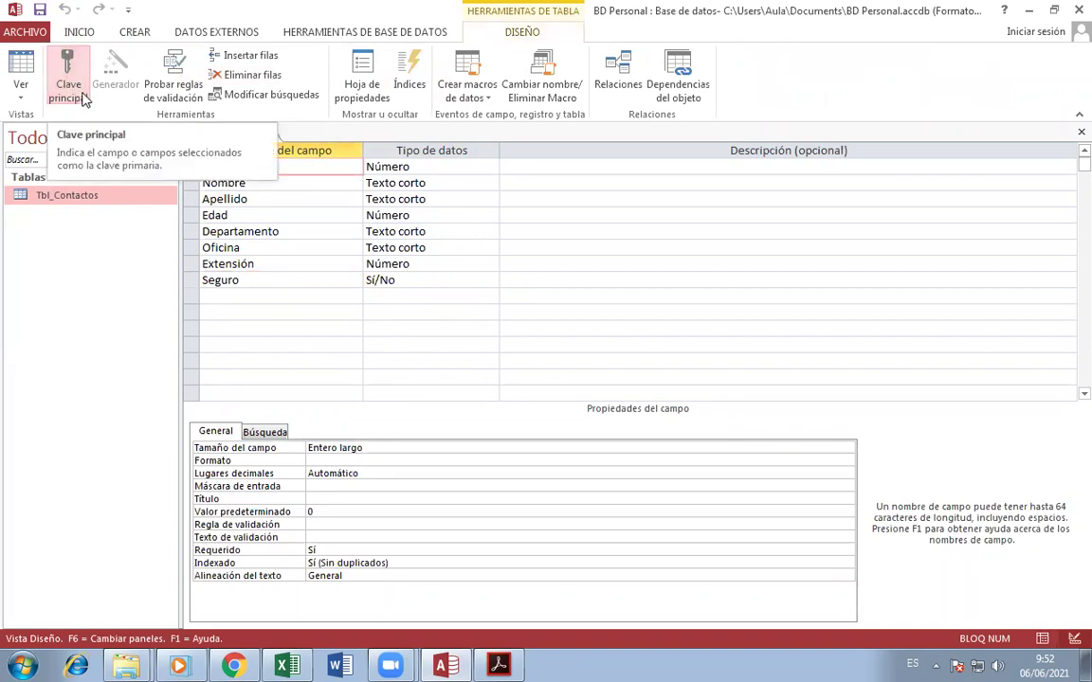
click(1081, 132)
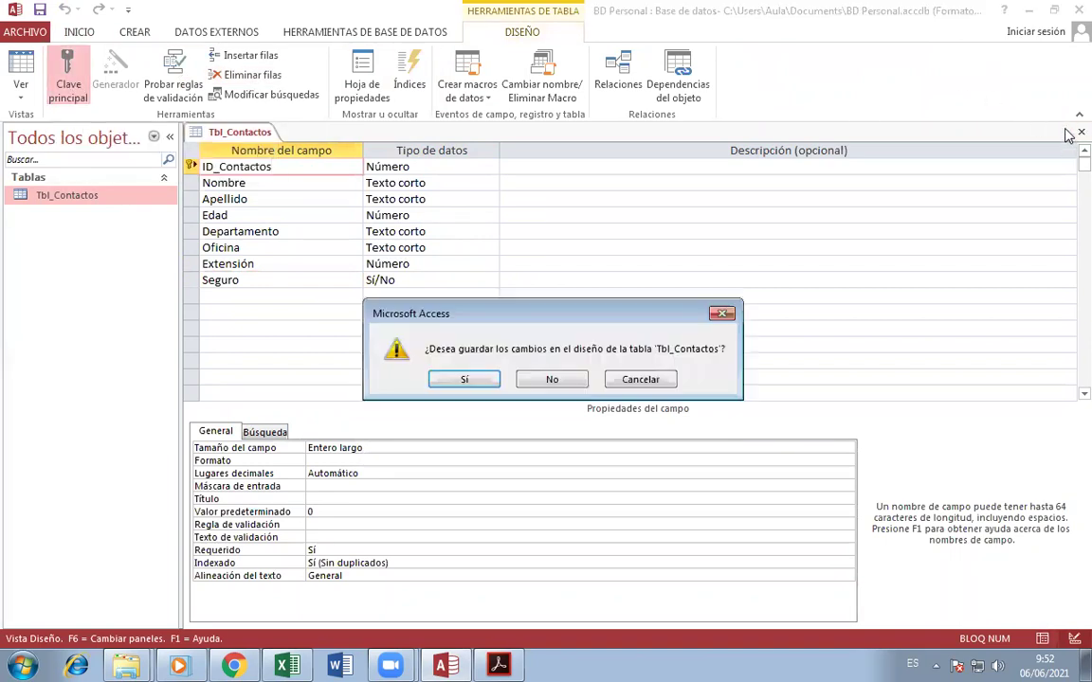
click(441, 341)
double_click(43, 194)
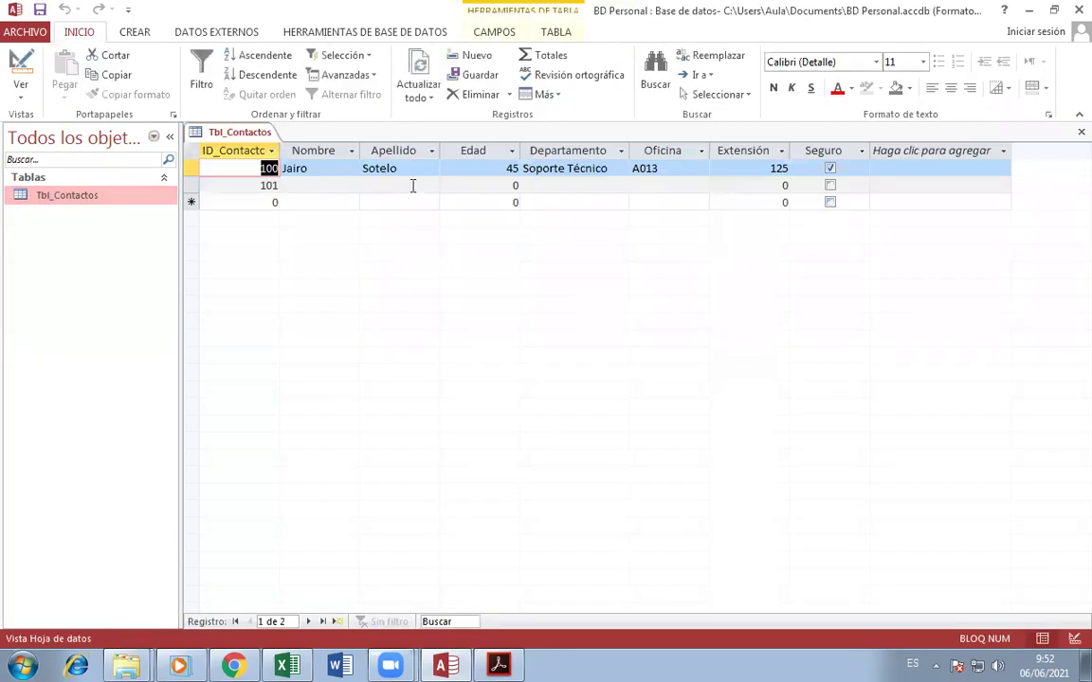
- Scroll the assignment PDF down to tasks 3–8 and the Materia–Cursos–Alumnos relationship diagram
click(499, 666)
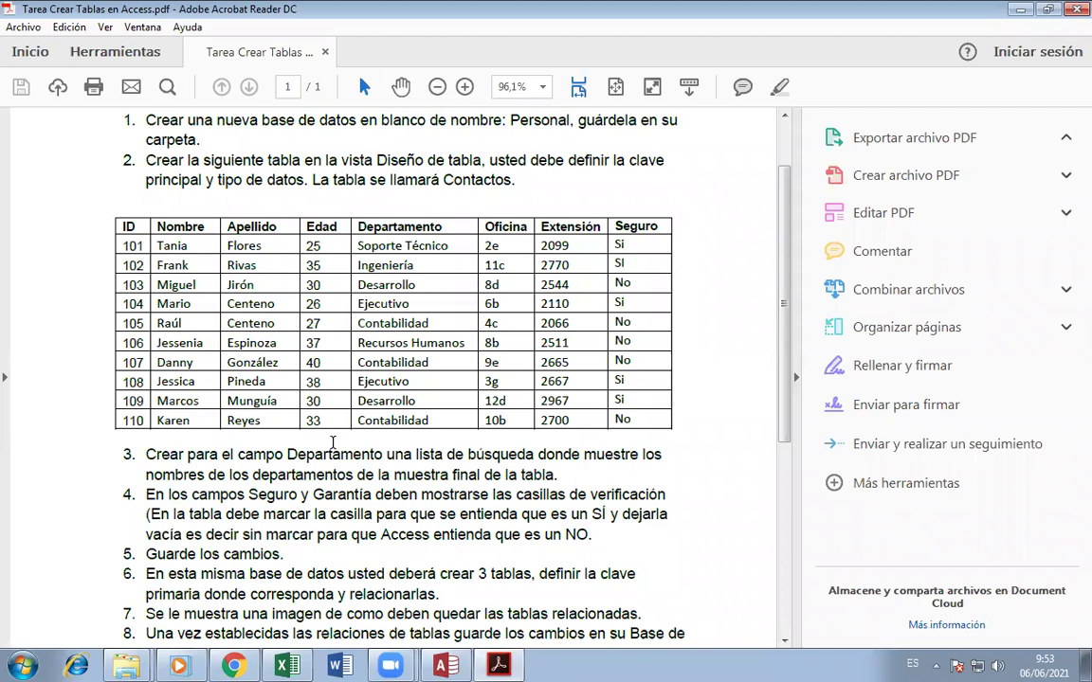
scroll(332, 442, down, 4)
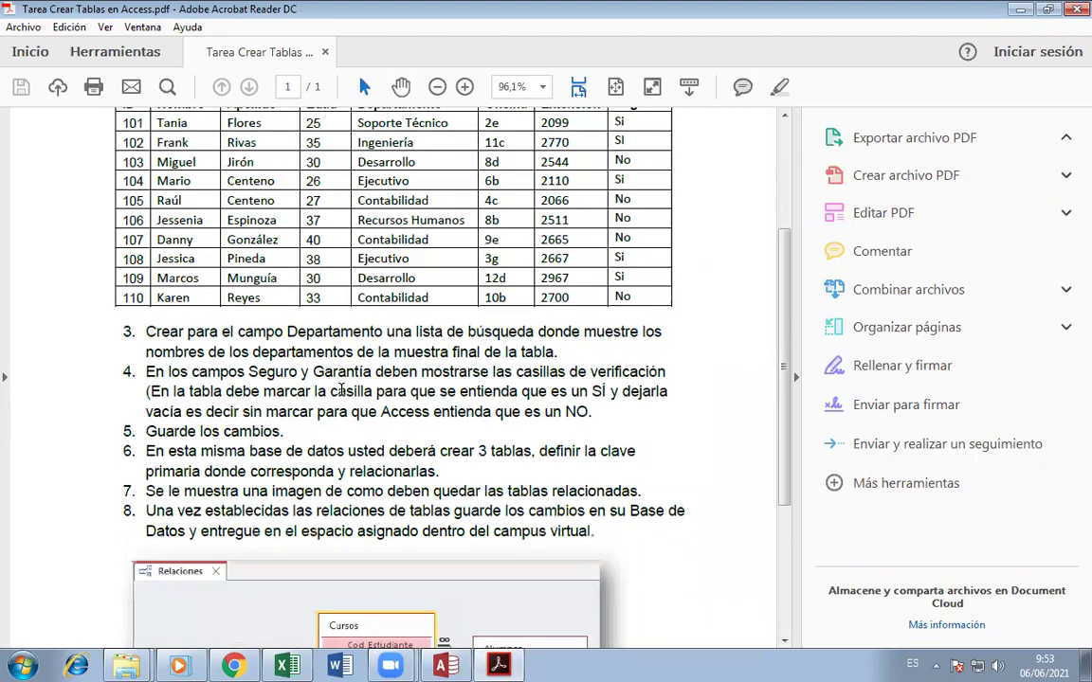
scroll(341, 390, down, 4)
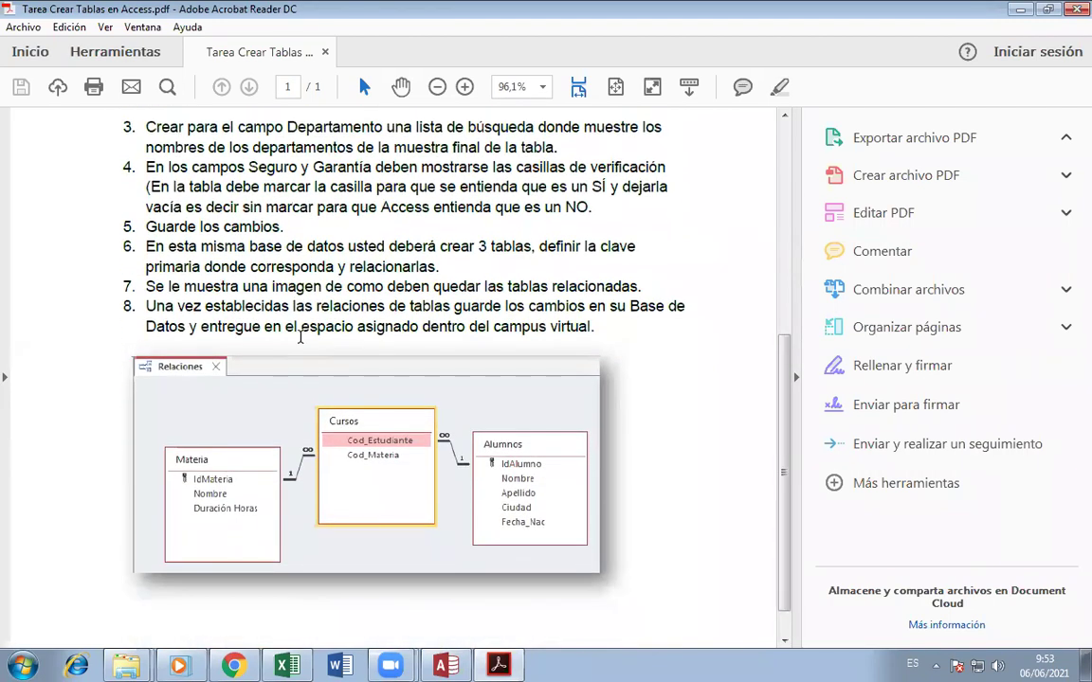